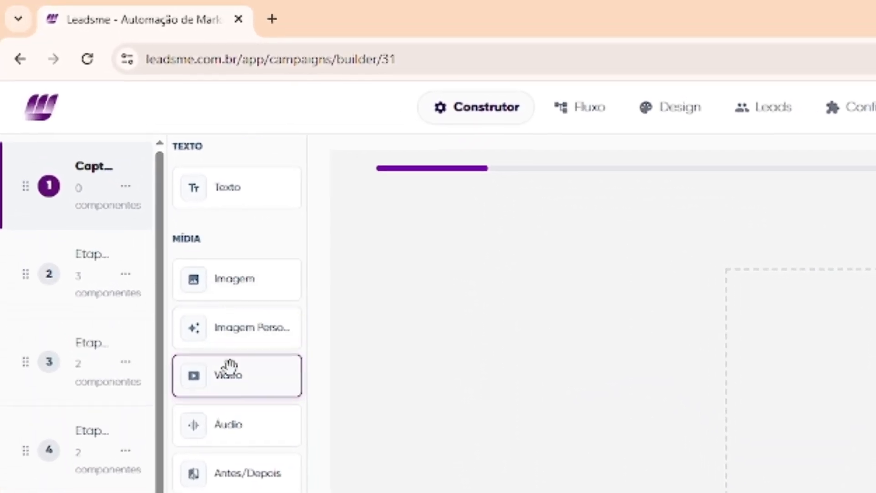
- Add a Texto text block to the first step's canvas
{"action": "scroll", "coordinate": [219, 402], "scroll_direction": "down", "scroll_amount": 5}
{"action": "scroll", "coordinate": [235, 419], "scroll_direction": "down", "scroll_amount": 10}
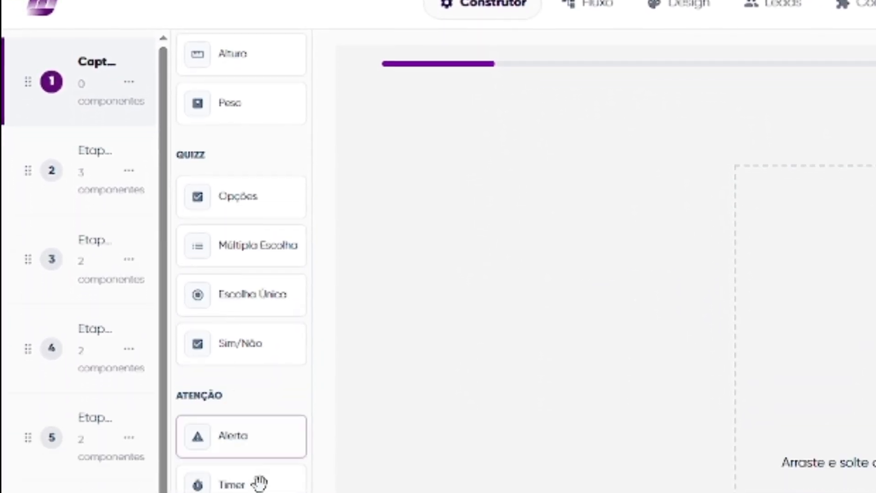
{"action": "scroll", "coordinate": [250, 417], "scroll_direction": "up", "scroll_amount": 12}
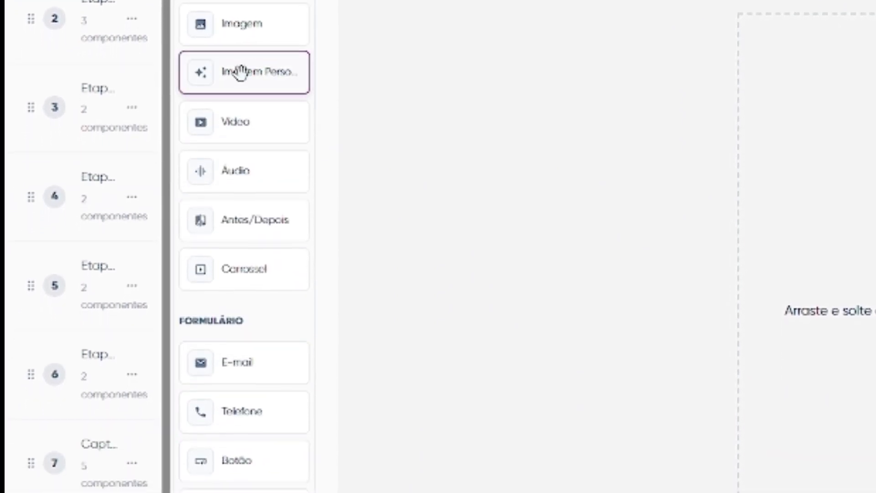
{"action": "mouse_move", "coordinate": [239, 73]}
{"action": "left_mouse_down"}
{"action": "mouse_move", "coordinate": [274, 76]}
{"action": "mouse_move", "coordinate": [267, 108]}
{"action": "mouse_move", "coordinate": [290, 57]}
{"action": "mouse_move", "coordinate": [237, 91]}
{"action": "mouse_move", "coordinate": [225, 45]}
{"action": "mouse_move", "coordinate": [246, 97]}
{"action": "mouse_move", "coordinate": [225, 73]}
{"action": "left_mouse_up"}
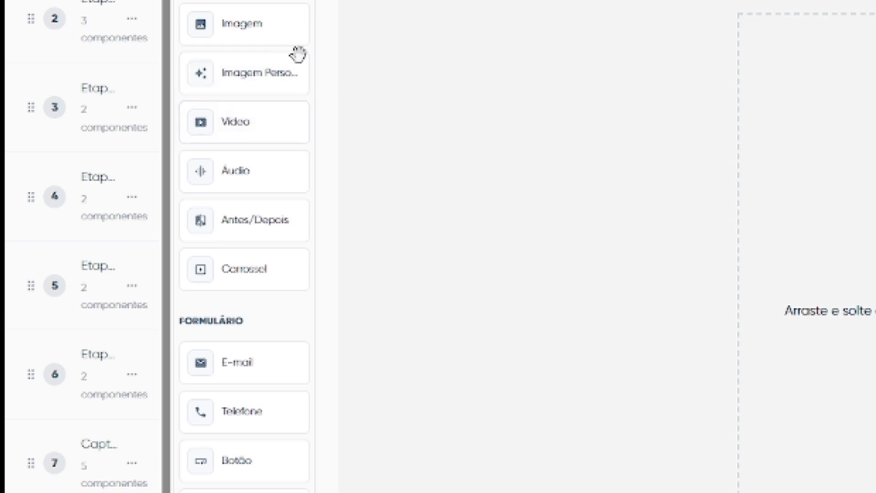
{"action": "left_click_drag", "start_coordinate": [246, 86], "coordinate": [243, 1]}
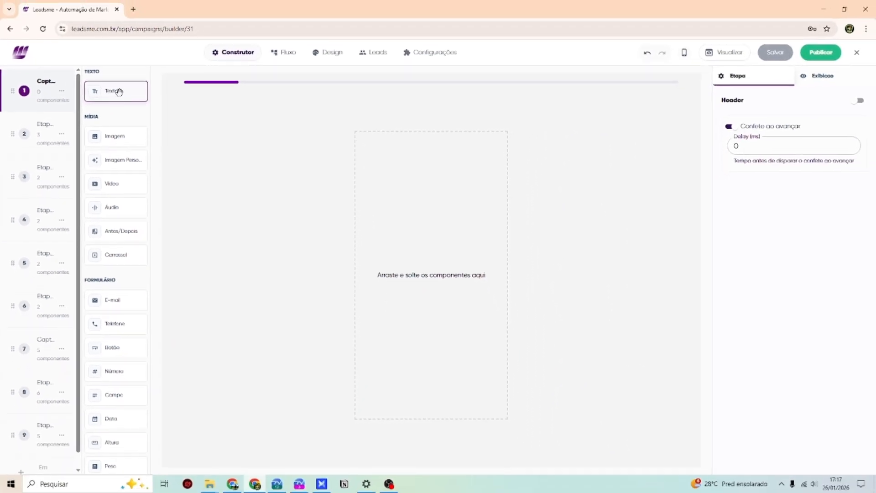
{"action": "left_click_drag", "start_coordinate": [117, 92], "coordinate": [473, 229]}
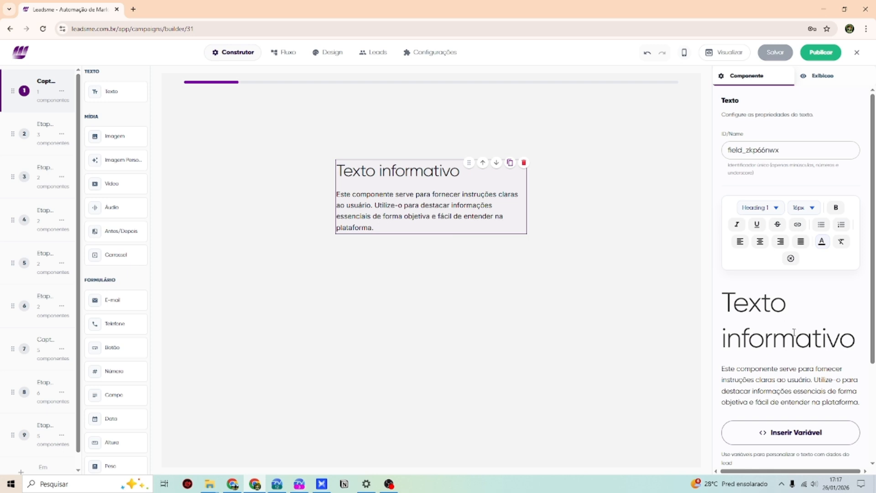
- Keep the title at Heading 1 after trying Heading 2 and Heading 5
{"action": "left_click", "coordinate": [769, 208]}
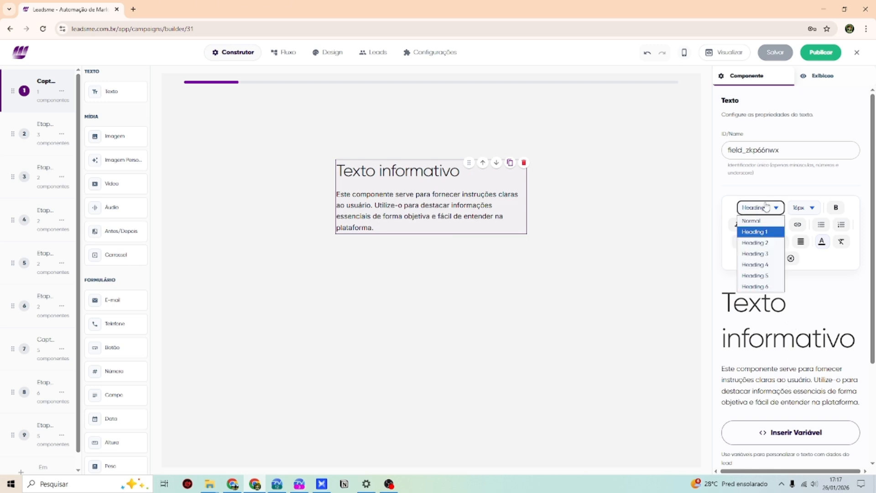
{"action": "left_click", "coordinate": [769, 244]}
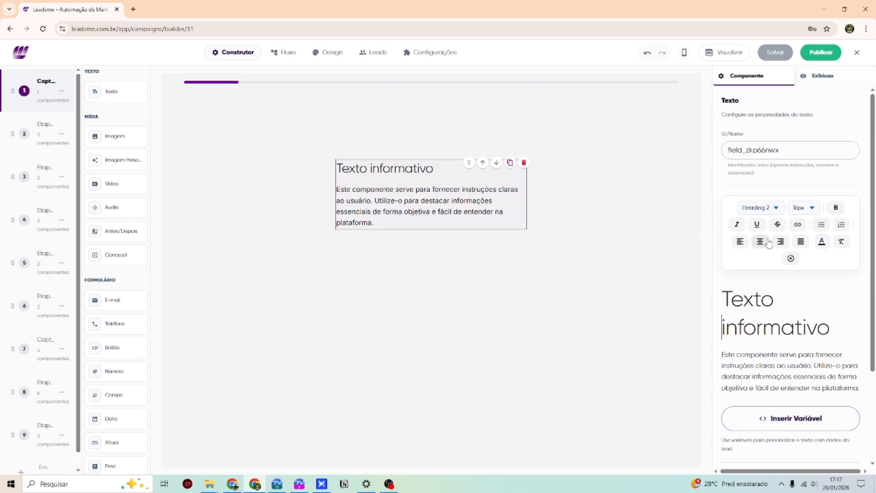
{"action": "left_click", "coordinate": [766, 209]}
{"action": "left_click", "coordinate": [769, 275]}
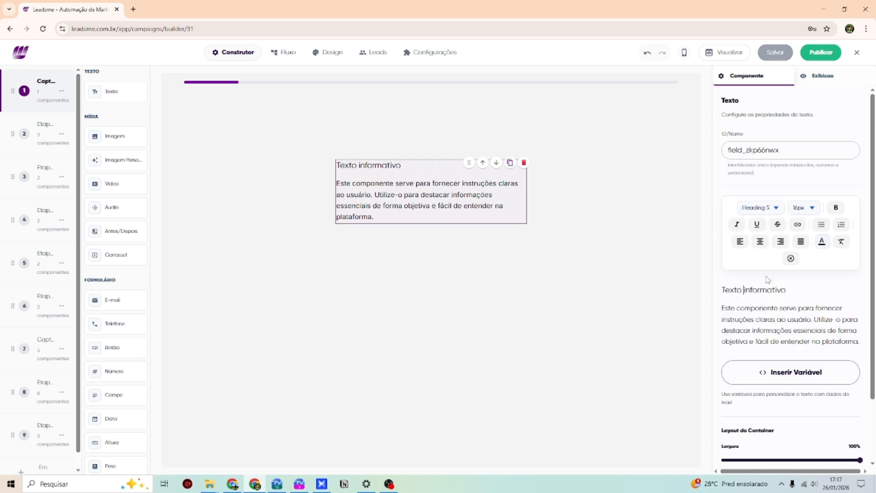
{"action": "left_click", "coordinate": [761, 209]}
{"action": "left_click", "coordinate": [763, 232]}
{"action": "scroll", "coordinate": [750, 259], "scroll_direction": "down", "scroll_amount": 2}
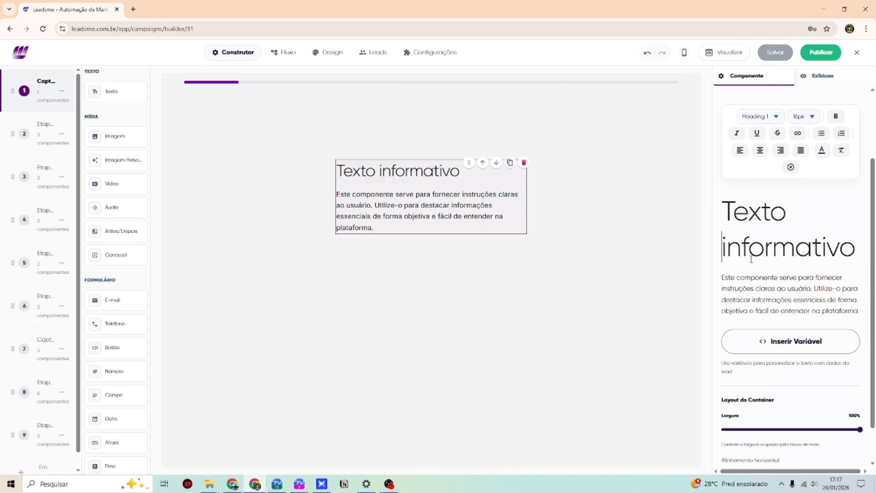
- Set the description paragraph to the Heading 5 style
{"action": "left_click", "coordinate": [858, 311]}
{"action": "scroll", "coordinate": [789, 260], "scroll_direction": "up", "scroll_amount": 2}
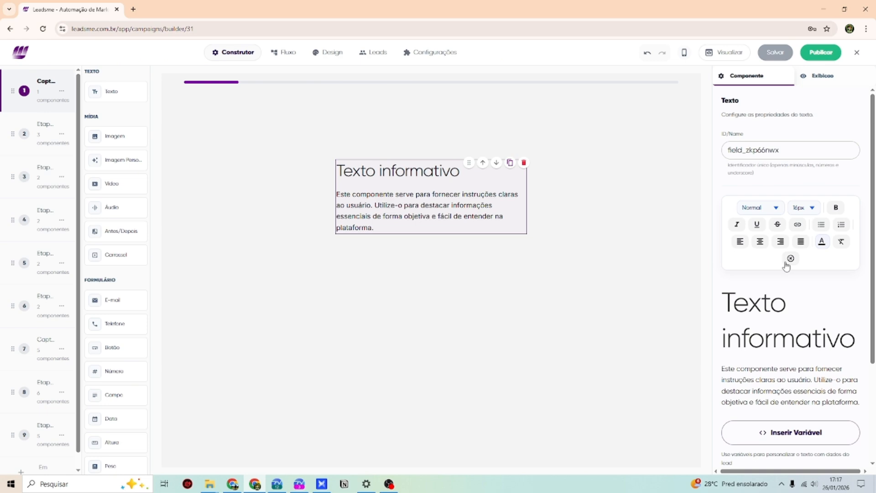
{"action": "left_click", "coordinate": [767, 209]}
{"action": "left_click", "coordinate": [769, 265]}
{"action": "scroll", "coordinate": [763, 234], "scroll_direction": "up", "scroll_amount": 8}
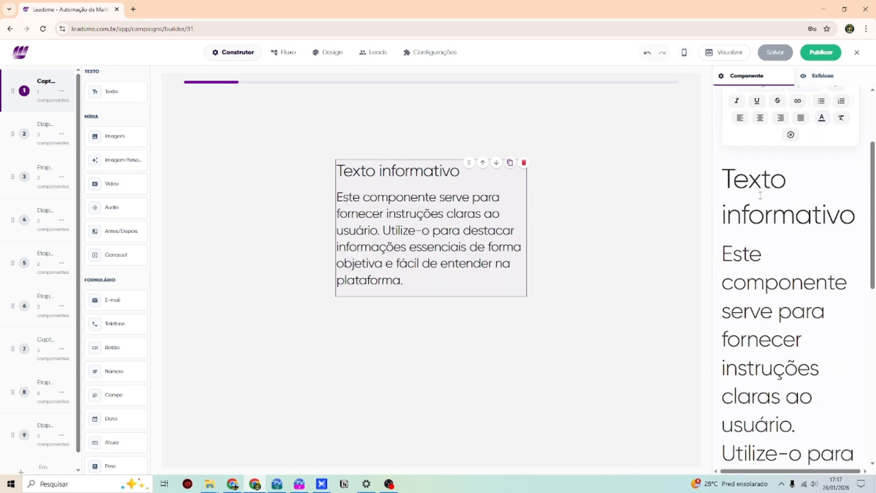
{"action": "left_click", "coordinate": [769, 208]}
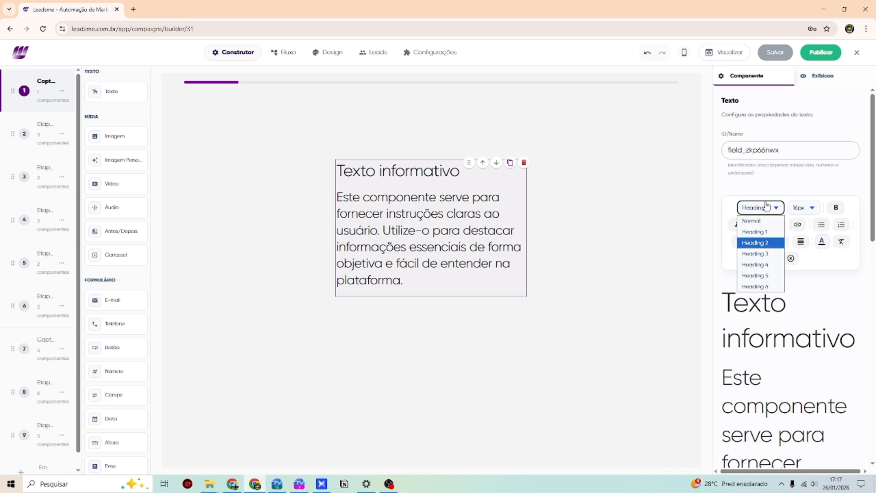
{"action": "left_click", "coordinate": [769, 275]}
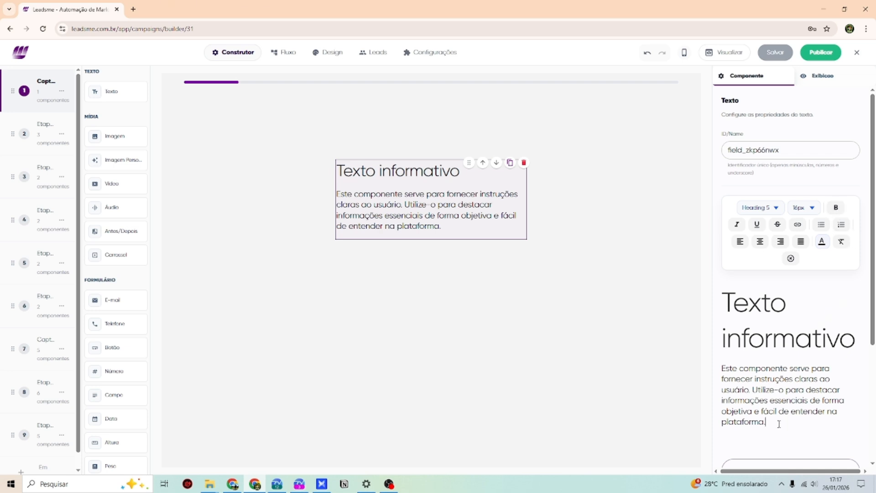
{"action": "left_click_drag", "start_coordinate": [779, 424], "coordinate": [722, 411]}
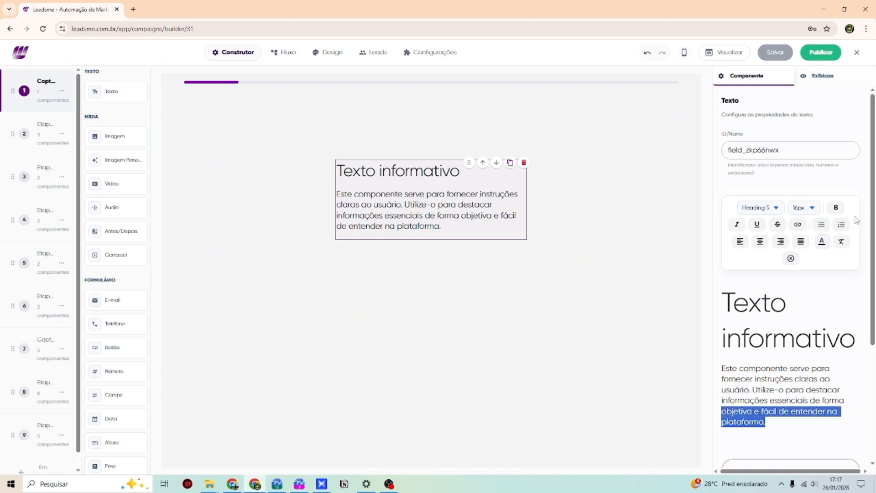
- Apply bold to the full description paragraph instead of only its last phrase
{"action": "left_click", "coordinate": [836, 208]}
{"action": "left_click_drag", "start_coordinate": [792, 425], "coordinate": [714, 416]}
{"action": "left_click", "coordinate": [836, 208]}
{"action": "left_click", "coordinate": [790, 423]}
{"action": "left_click_drag", "start_coordinate": [791, 422], "coordinate": [717, 371]}
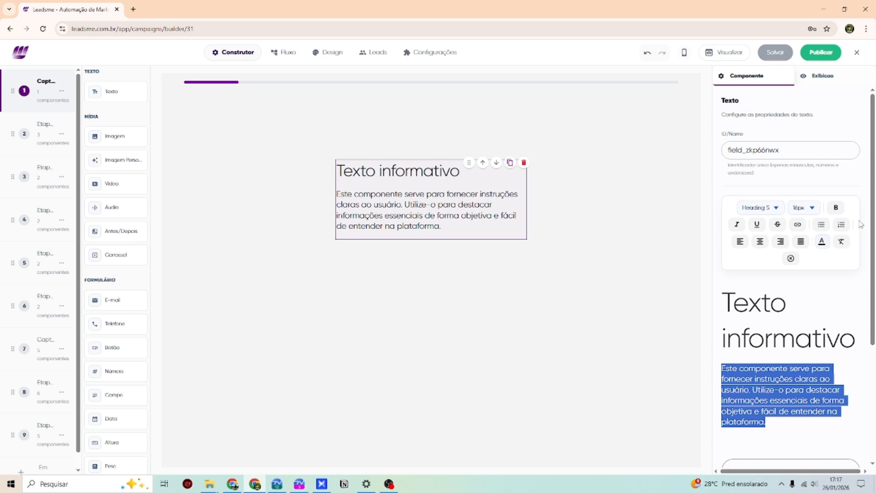
{"action": "left_click", "coordinate": [836, 208]}
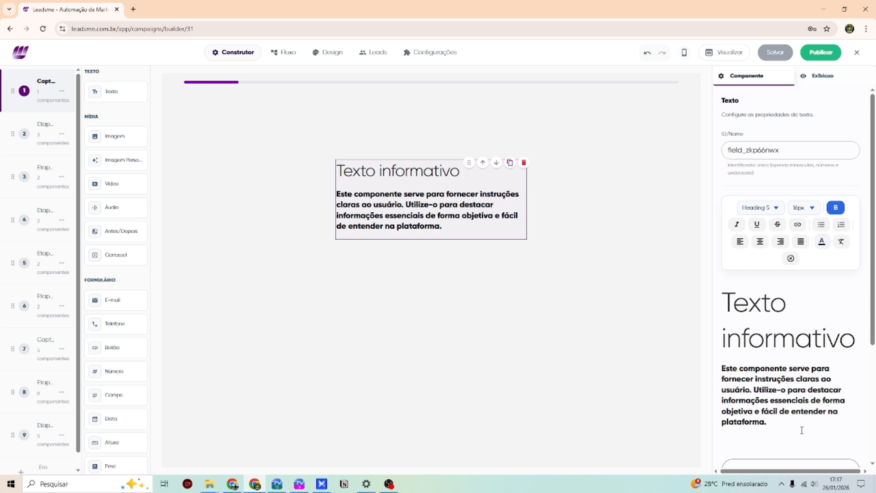
{"action": "left_click_drag", "start_coordinate": [815, 422], "coordinate": [755, 391]}
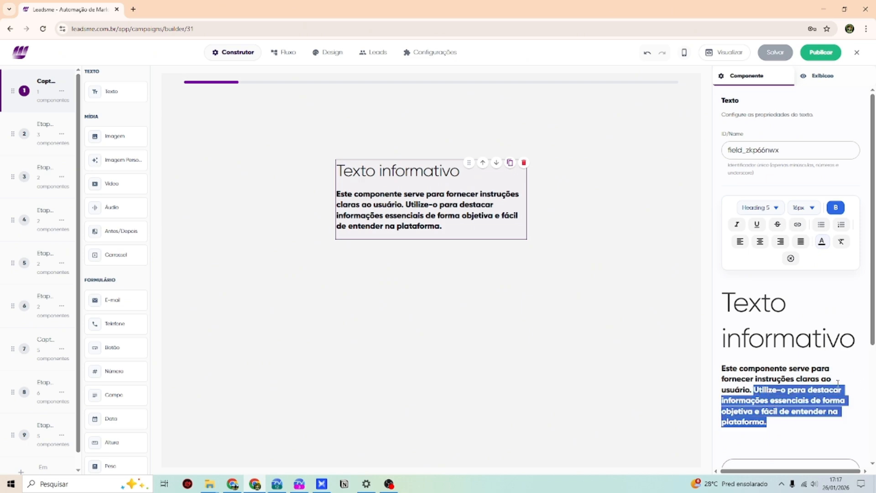
- Colour the second sentence blue and the word 'Utilize-o' a paler blue
{"action": "left_click", "coordinate": [823, 242]}
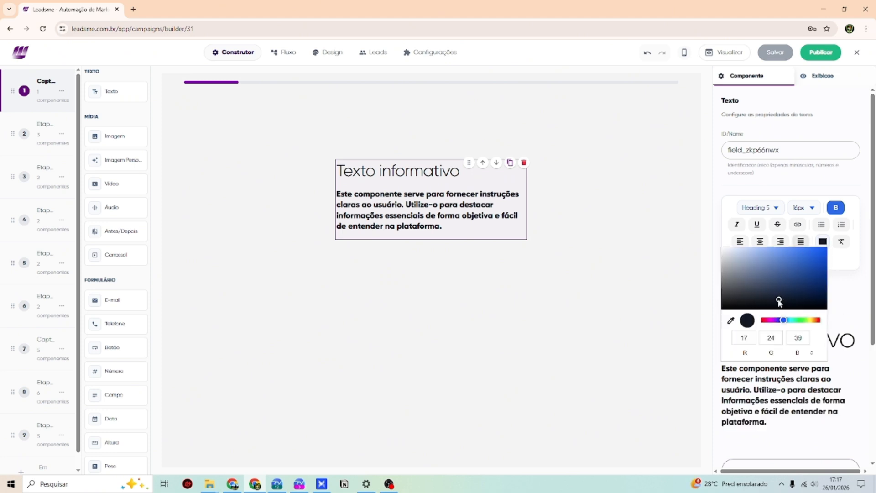
{"action": "left_click_drag", "start_coordinate": [779, 301], "coordinate": [833, 270]}
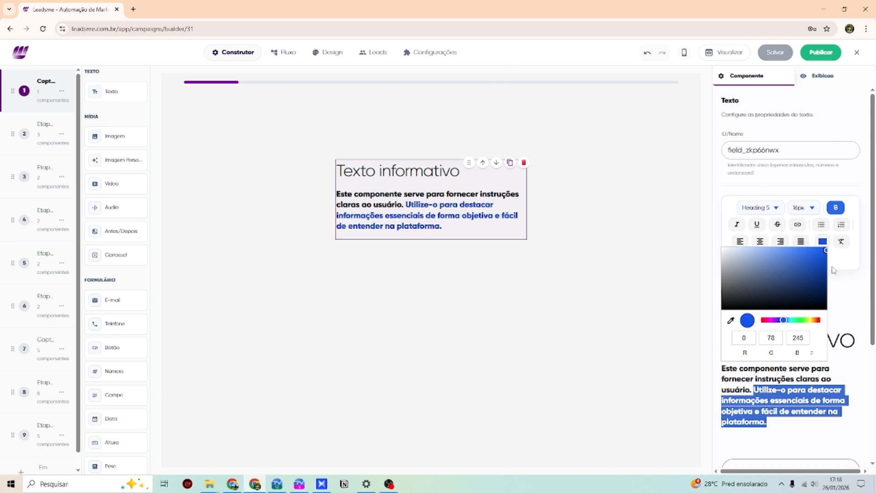
{"action": "left_click", "coordinate": [834, 271]}
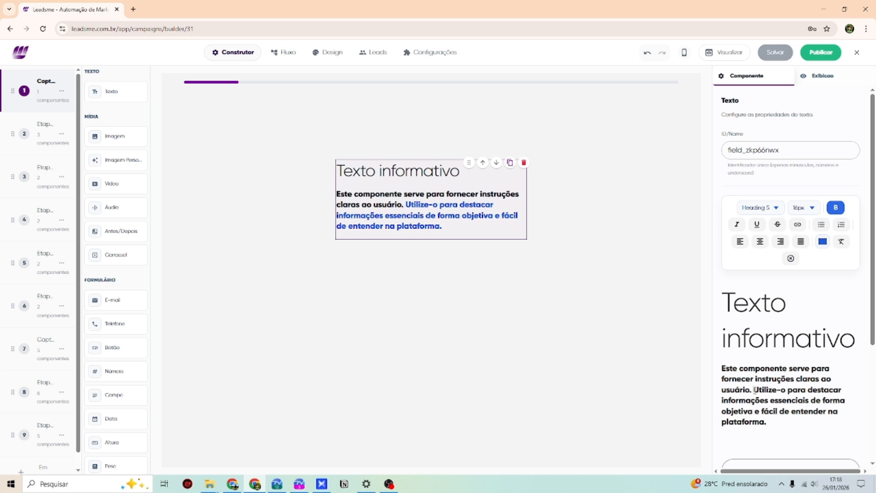
{"action": "left_click_drag", "start_coordinate": [754, 390], "coordinate": [786, 391]}
{"action": "left_click", "coordinate": [821, 242]}
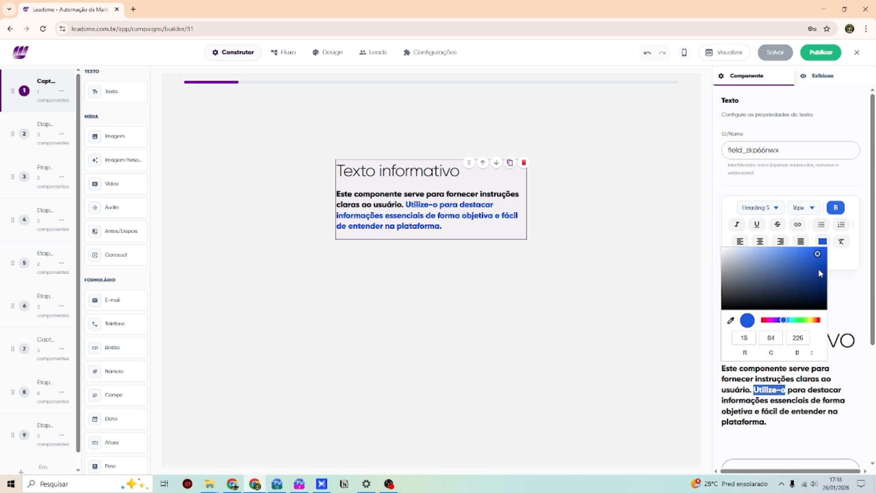
{"action": "left_click_drag", "start_coordinate": [817, 290], "coordinate": [752, 265]}
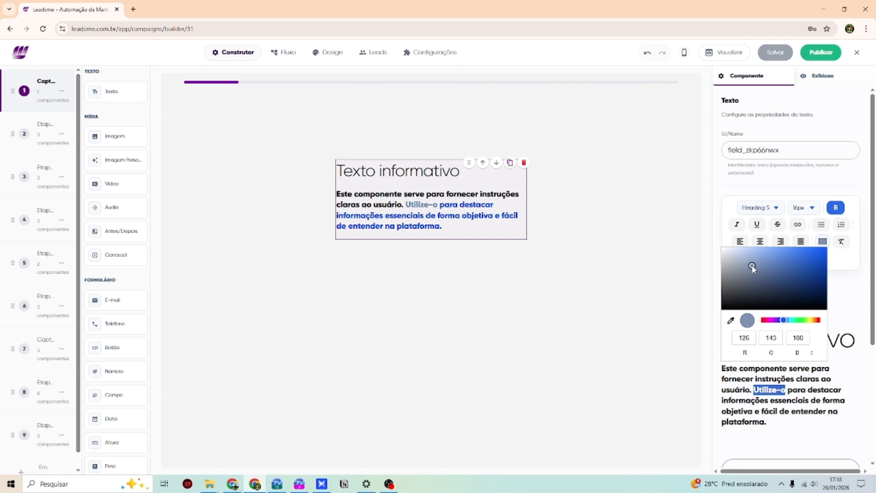
{"action": "left_click", "coordinate": [840, 317]}
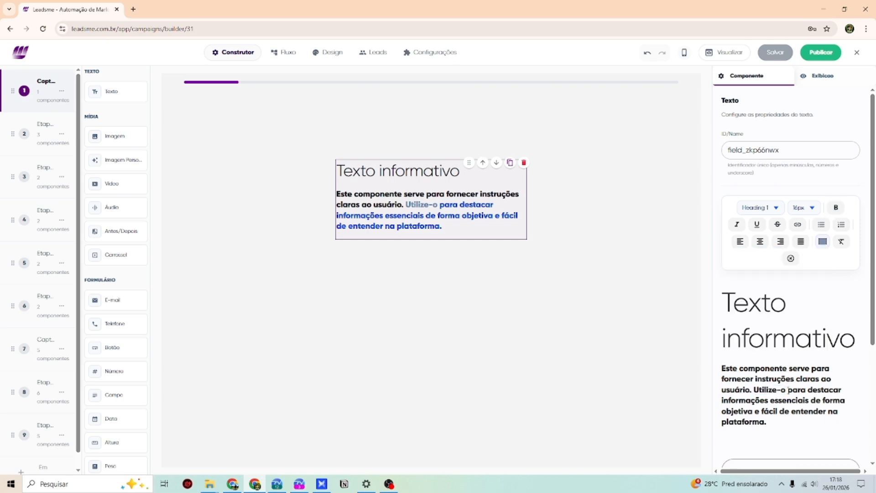
- Colour the words 'para destacar' bright green
{"action": "left_click_drag", "start_coordinate": [788, 391], "coordinate": [840, 391]}
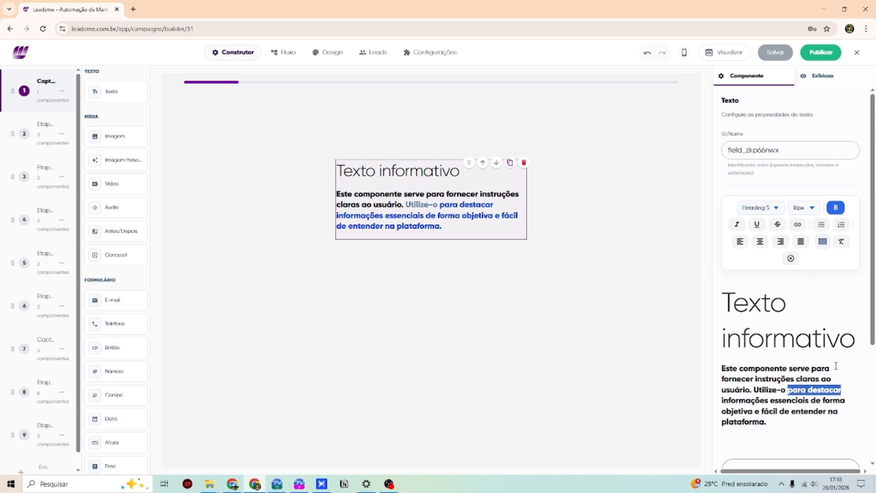
{"action": "left_click", "coordinate": [823, 241]}
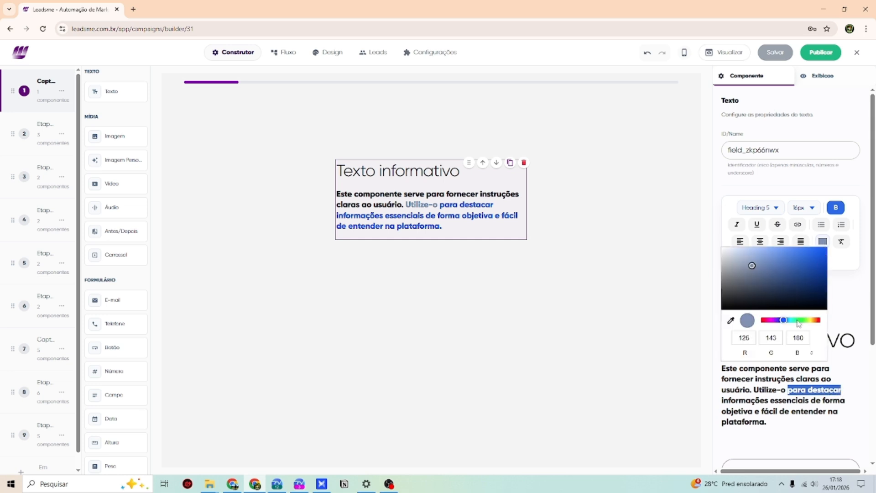
{"action": "left_click", "coordinate": [798, 319]}
{"action": "left_click_drag", "start_coordinate": [818, 265], "coordinate": [824, 267]}
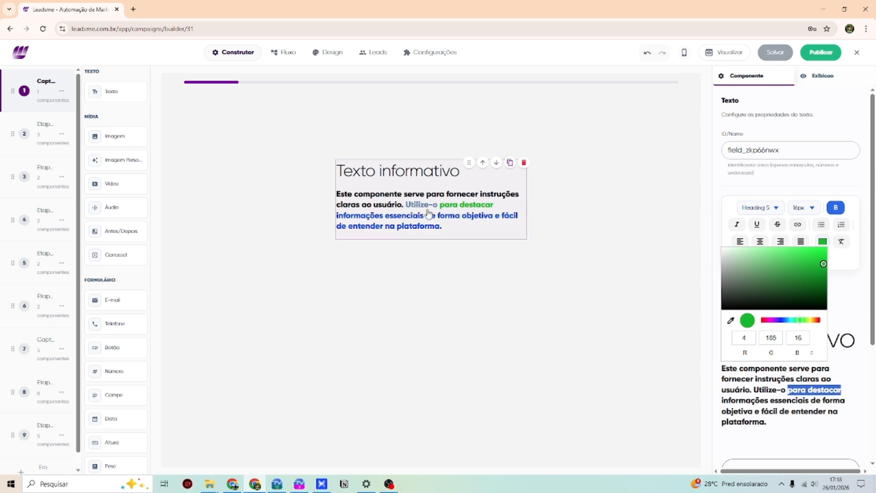
{"action": "left_click", "coordinate": [805, 400]}
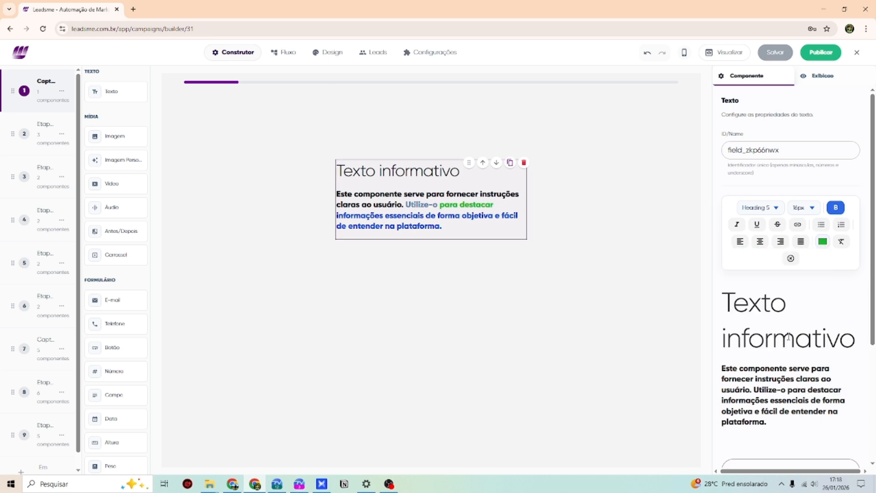
{"action": "left_click_drag", "start_coordinate": [853, 342], "coordinate": [719, 297]}
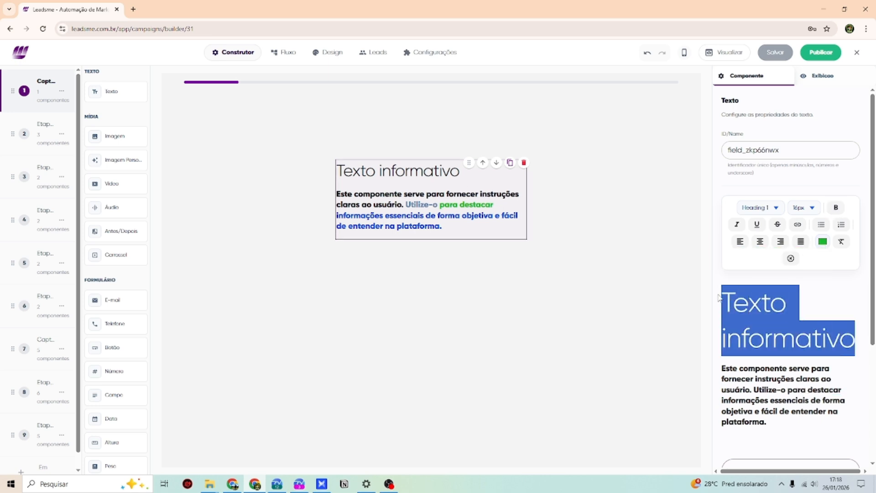
- Retitle the heading 'Sejam Bem Vindos' / 'Ao LEADSME' on two lines, centred
{"action": "type", "text": "Sejam"}
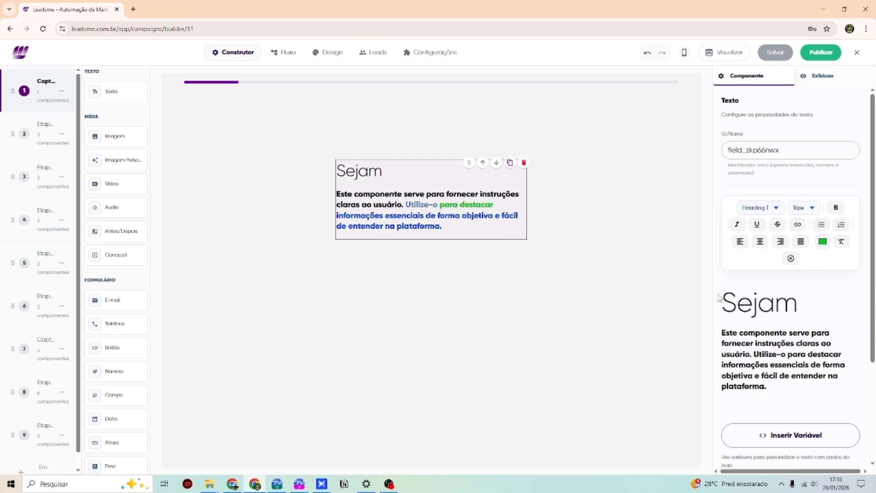
{"action": "type", "text": " Bem Vindos"}
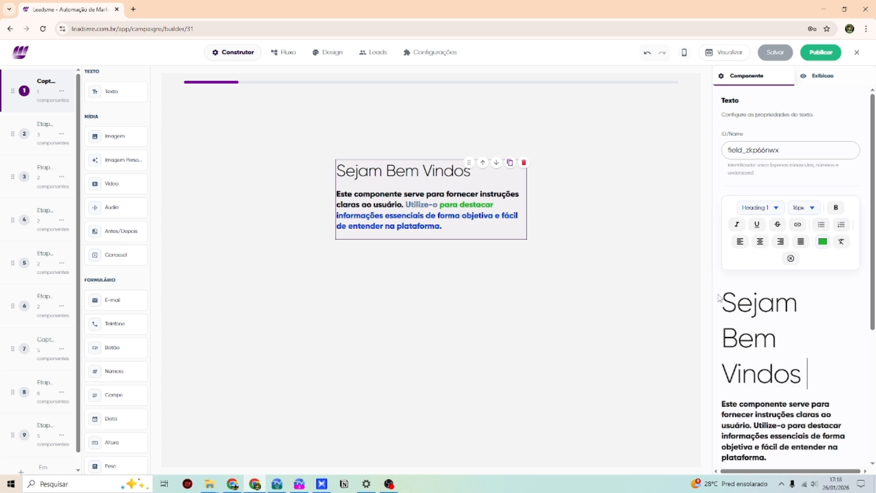
{"action": "key", "text": "Return"}
{"action": "type", "text": "A"}
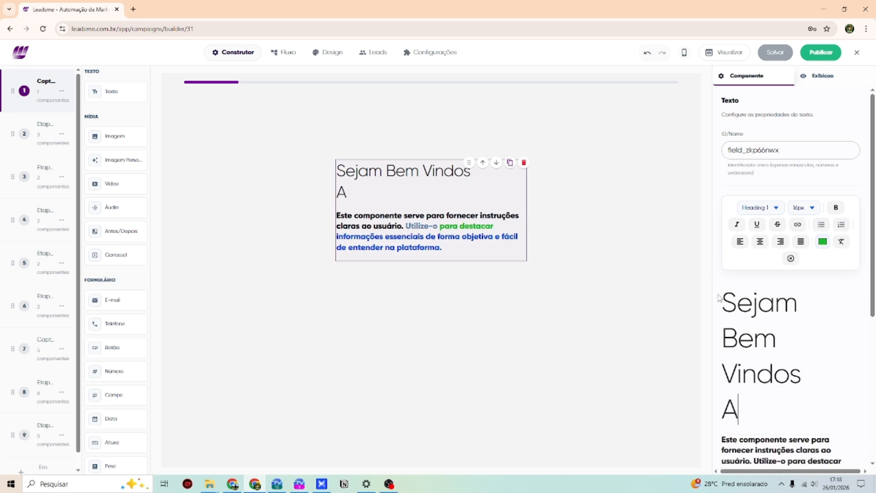
{"action": "type", "text": "o LE"}
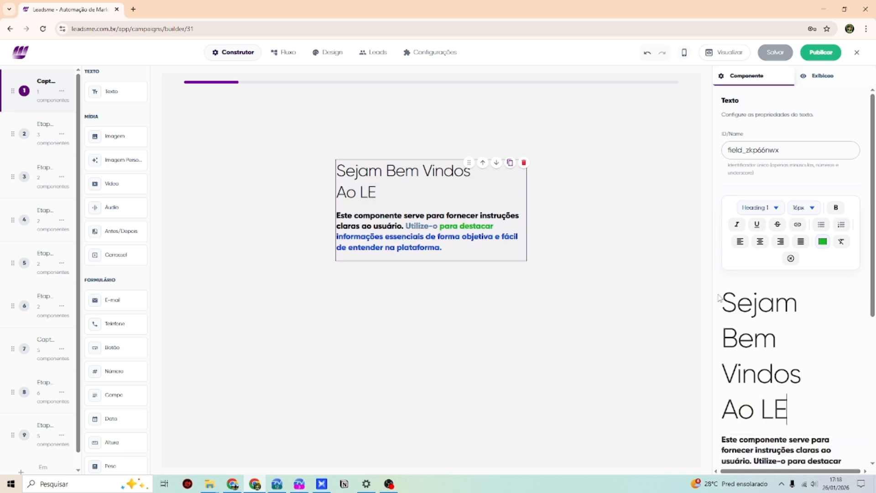
{"action": "type", "text": "ADSME"}
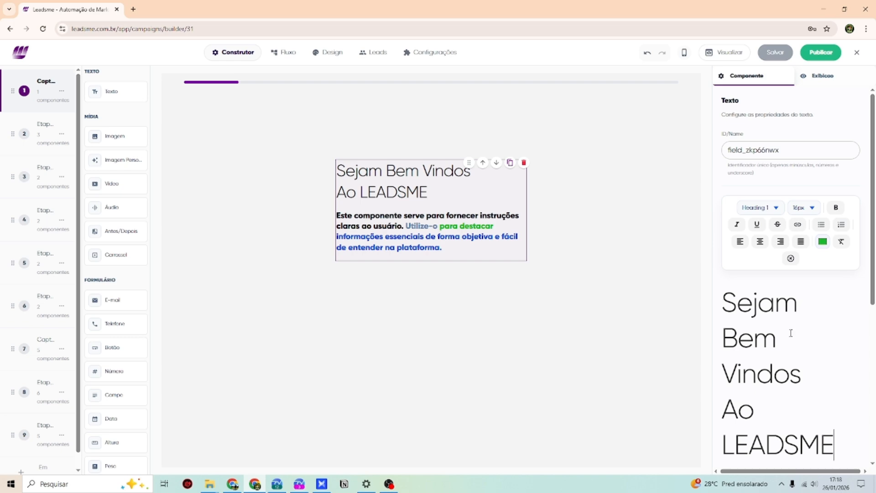
{"action": "left_click_drag", "start_coordinate": [834, 445], "coordinate": [727, 298]}
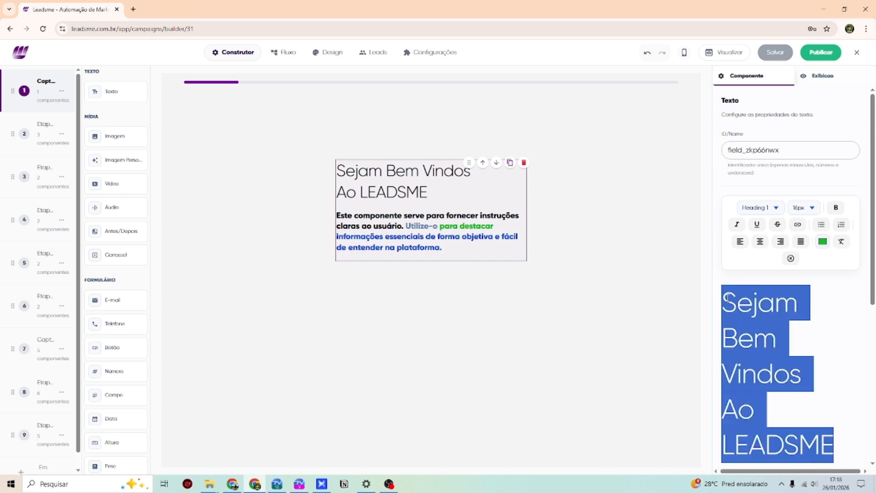
{"action": "left_click", "coordinate": [760, 241]}
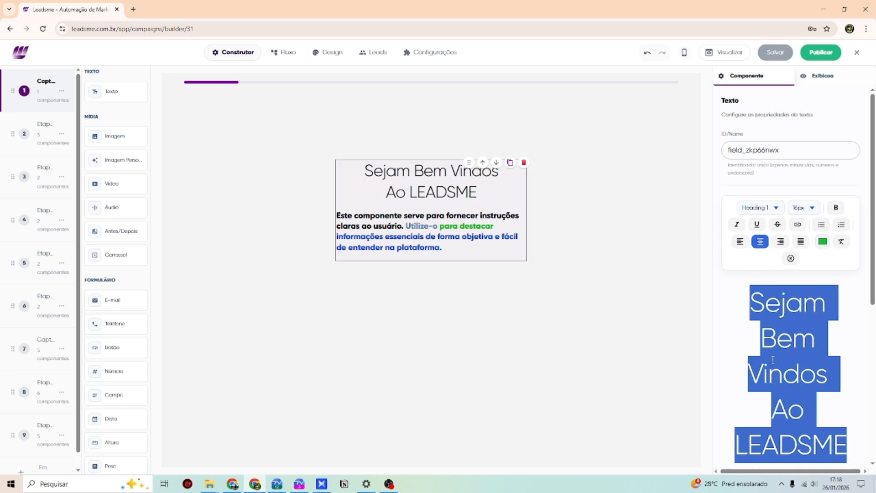
- Lowercase 'Ao' to 'ao' and make the whole heading bold
{"action": "scroll", "coordinate": [776, 401], "scroll_direction": "down", "scroll_amount": 1}
{"action": "left_click", "coordinate": [776, 401]}
{"action": "left_click", "coordinate": [786, 365]}
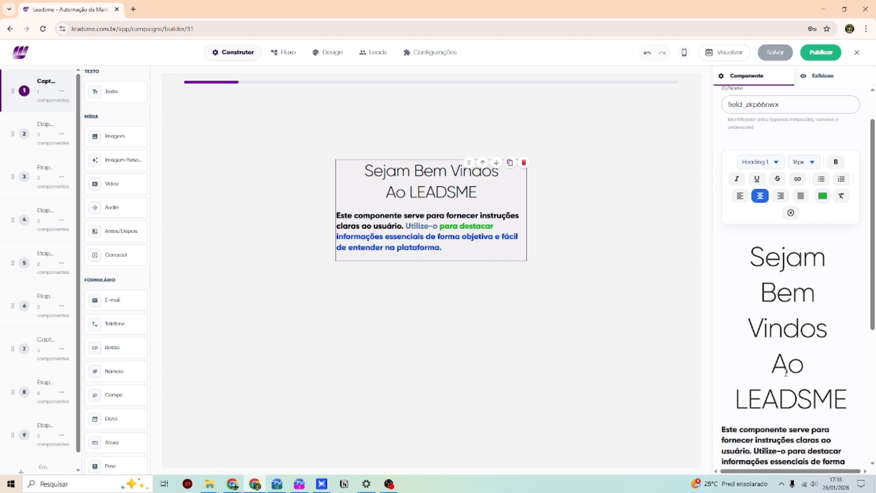
{"action": "key", "text": "BackSpace"}
{"action": "type", "text": "a"}
{"action": "left_click", "coordinate": [770, 303]}
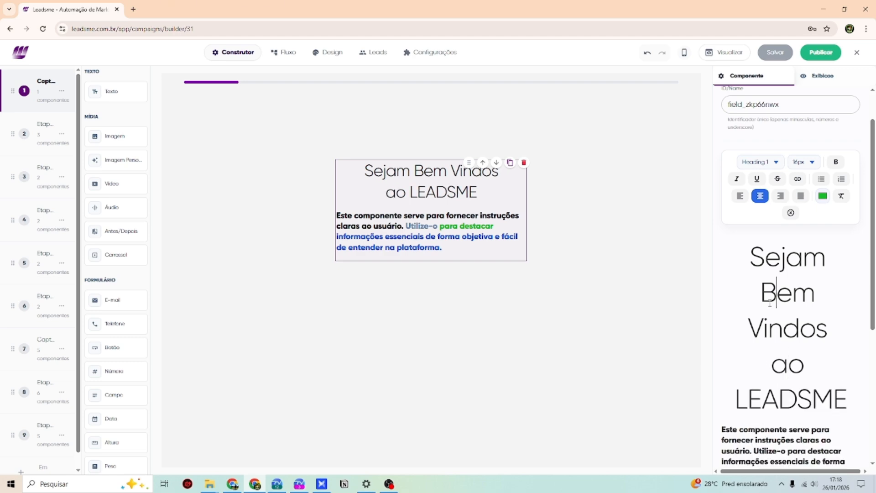
{"action": "left_click_drag", "start_coordinate": [753, 254], "coordinate": [847, 411]}
{"action": "left_click", "coordinate": [836, 161]}
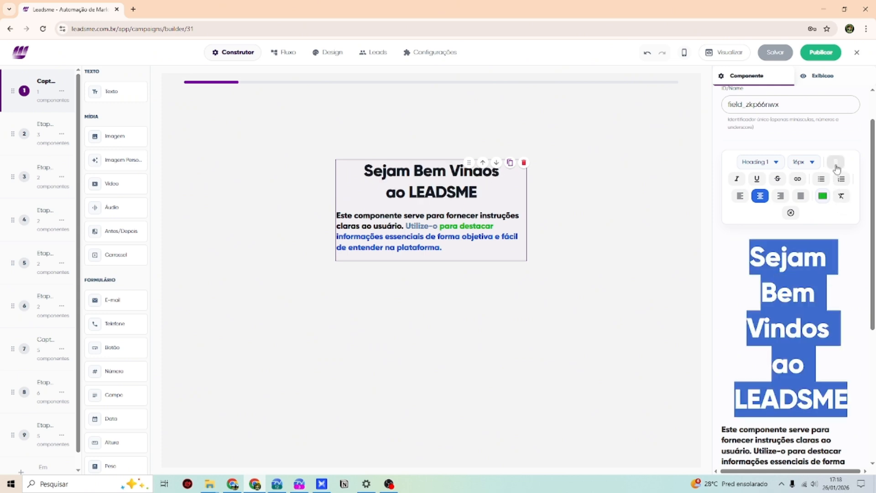
- Colour the word LEADSME a dark purple
{"action": "left_click_drag", "start_coordinate": [735, 400], "coordinate": [847, 399]}
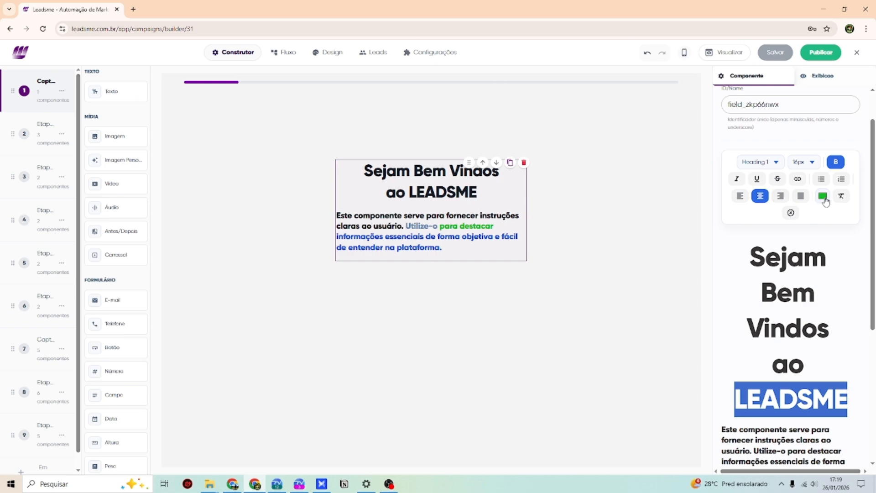
{"action": "left_click", "coordinate": [822, 195]}
{"action": "left_click_drag", "start_coordinate": [772, 274], "coordinate": [774, 279]}
{"action": "left_click_drag", "start_coordinate": [823, 227], "coordinate": [825, 228]}
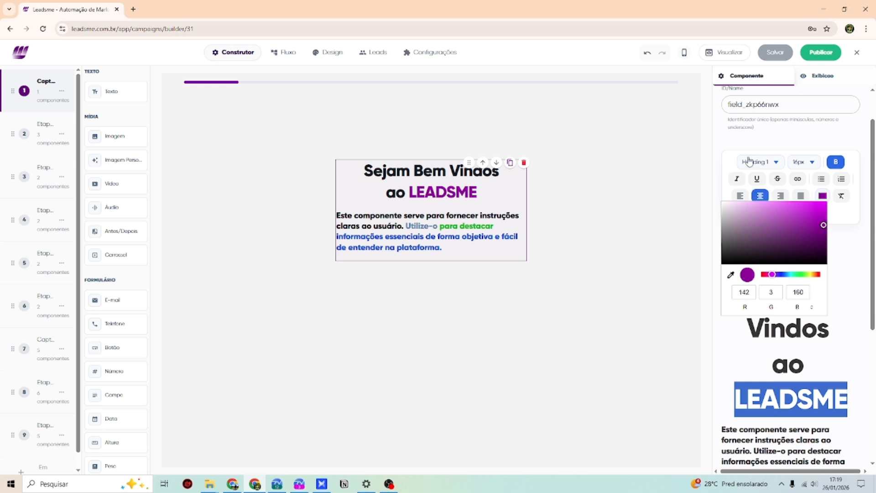
{"action": "left_click", "coordinate": [739, 145]}
{"action": "scroll", "coordinate": [771, 358], "scroll_direction": "down", "scroll_amount": 2}
{"action": "scroll", "coordinate": [771, 358], "scroll_direction": "down", "scroll_amount": 1}
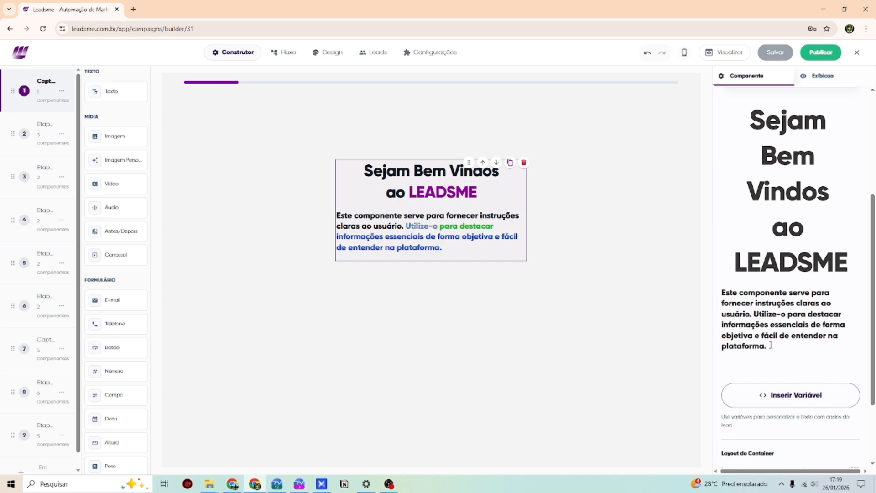
{"action": "left_click_drag", "start_coordinate": [771, 346], "coordinate": [722, 289]}
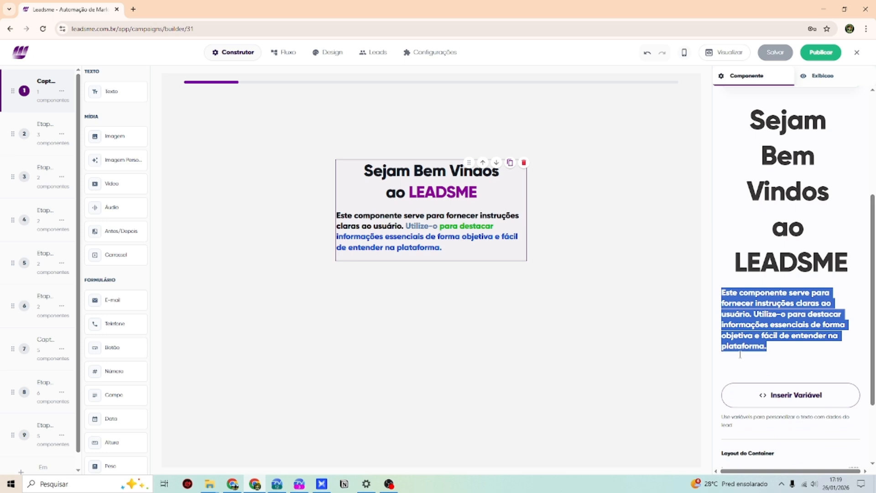
- Delete the descriptive paragraph so only the heading remains
{"action": "type", "text": "A"}
{"action": "key", "text": "BackSpace"}
{"action": "key", "text": "BackSpace"}
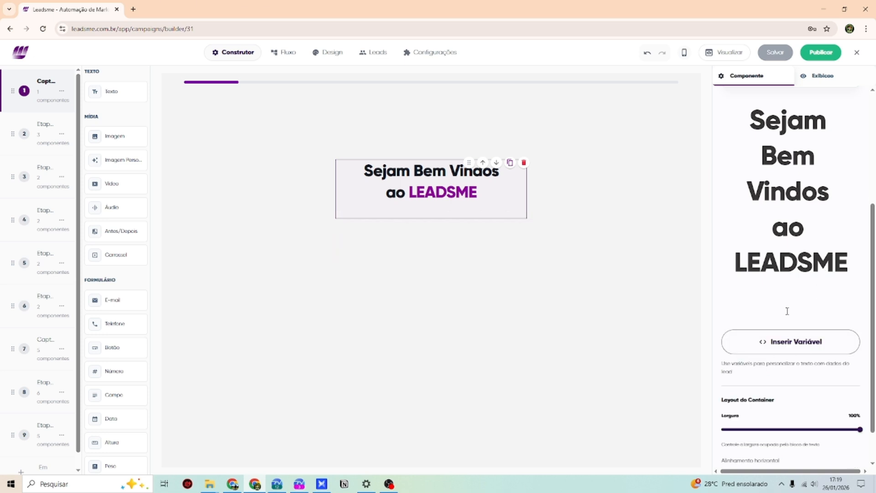
{"action": "scroll", "coordinate": [814, 181], "scroll_direction": "up", "scroll_amount": 2}
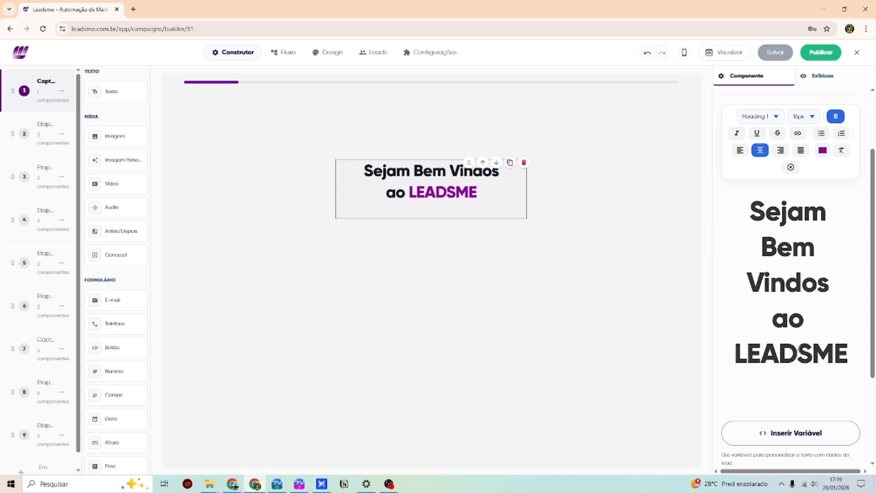
{"action": "scroll", "coordinate": [797, 350], "scroll_direction": "down", "scroll_amount": 3}
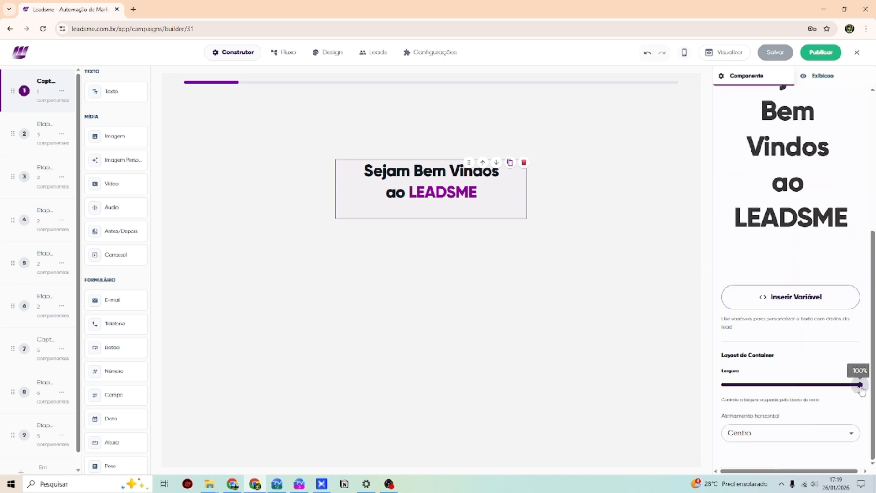
- Review width and horizontal alignment, then the display timing (0 s delay, 300ms Fade)
{"action": "mouse_move", "coordinate": [861, 391]}
{"action": "left_mouse_down"}
{"action": "mouse_move", "coordinate": [728, 391]}
{"action": "mouse_move", "coordinate": [866, 405]}
{"action": "left_mouse_up"}
{"action": "left_click", "coordinate": [792, 432]}
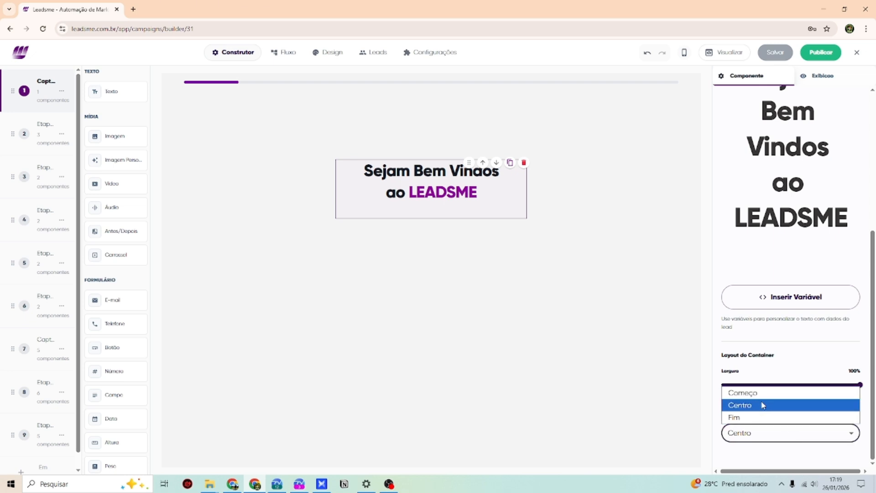
{"action": "scroll", "coordinate": [785, 361], "scroll_direction": "up", "scroll_amount": 1}
{"action": "scroll", "coordinate": [784, 362], "scroll_direction": "up", "scroll_amount": 3}
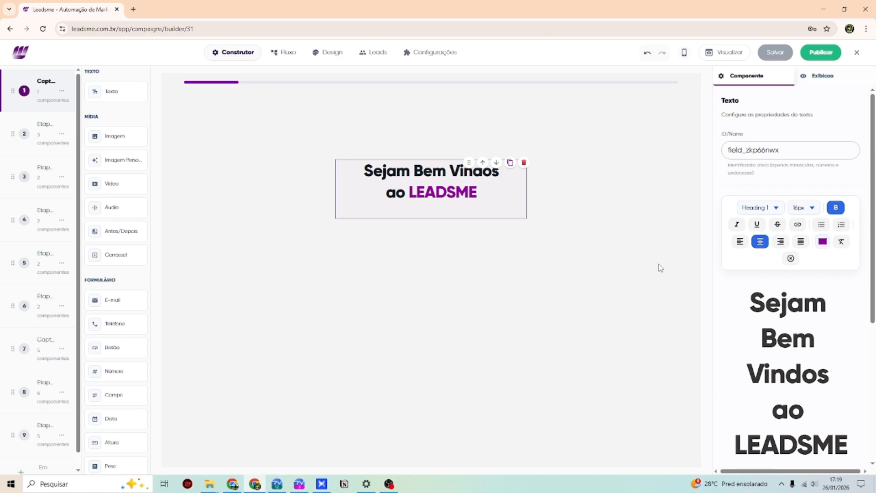
{"action": "left_click", "coordinate": [807, 77]}
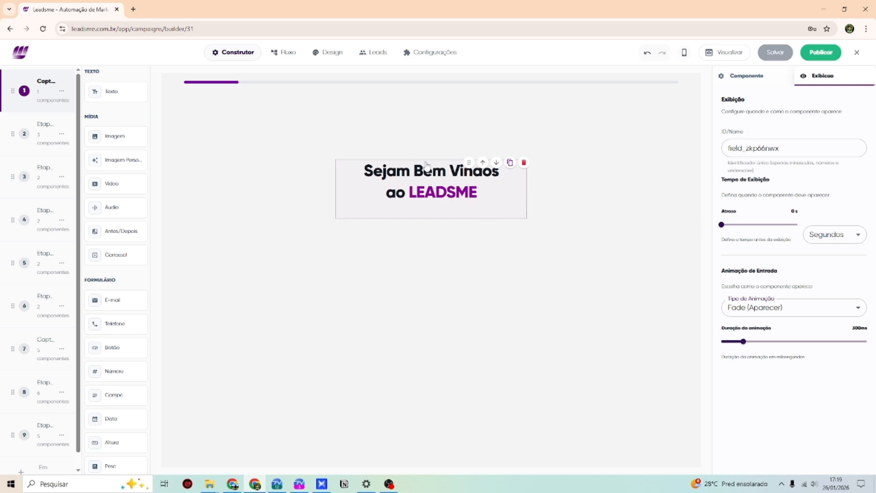
- Set the heading's appearance delay to 6 s, then save and publish the funnel
{"action": "mouse_move", "coordinate": [724, 228]}
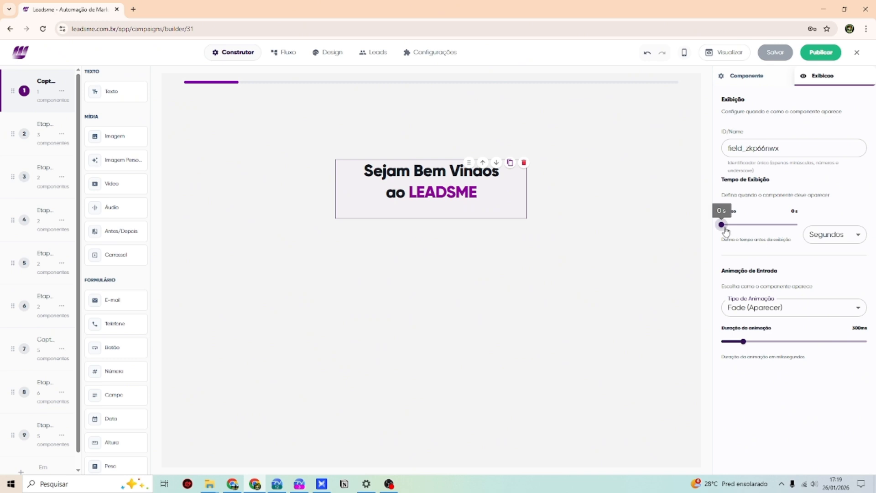
{"action": "mouse_move", "coordinate": [726, 230]}
{"action": "left_mouse_down"}
{"action": "mouse_move", "coordinate": [736, 224]}
{"action": "mouse_move", "coordinate": [726, 227]}
{"action": "left_mouse_up"}
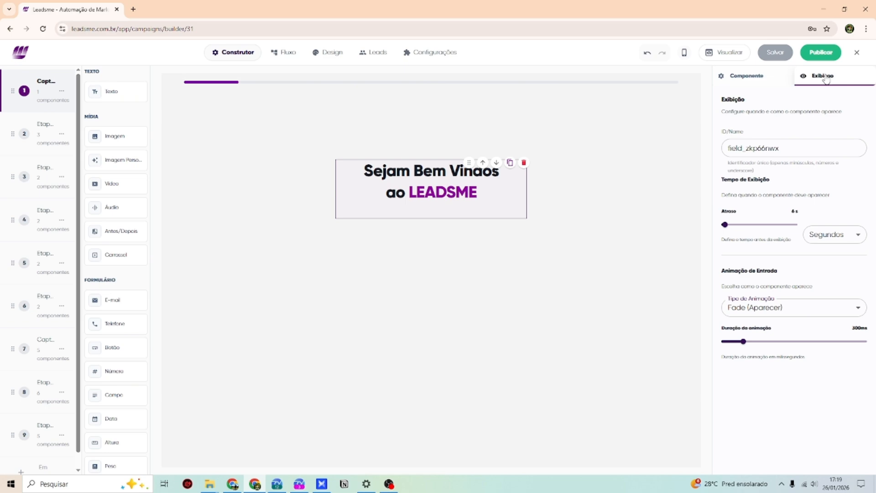
{"action": "left_click", "coordinate": [775, 52]}
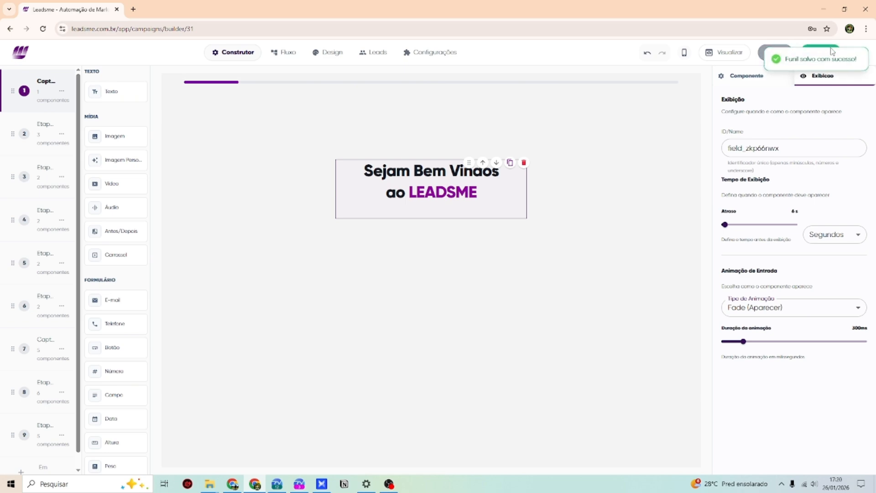
{"action": "left_click", "coordinate": [831, 51]}
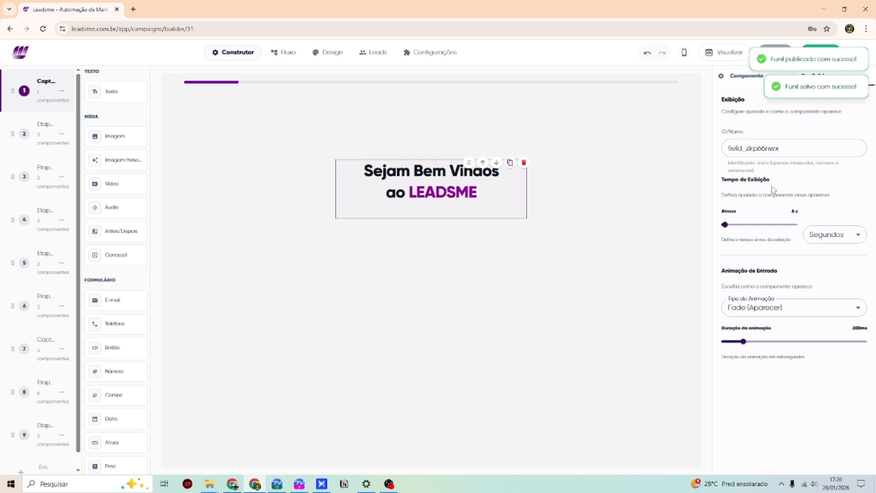
- Preview the funnel to check the heading fades in, then return to the builder
{"action": "left_click", "coordinate": [713, 59]}
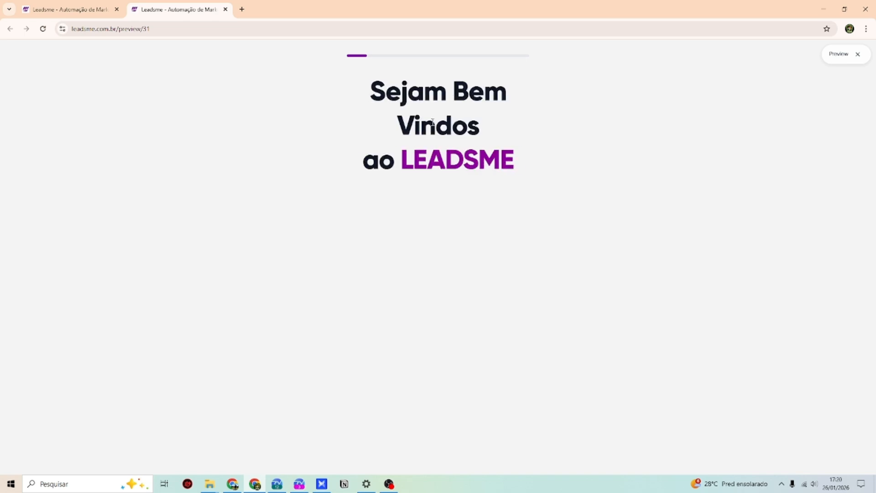
{"action": "left_click_drag", "start_coordinate": [362, 92], "coordinate": [544, 192]}
{"action": "left_click", "coordinate": [544, 192]}
{"action": "left_click_drag", "start_coordinate": [377, 91], "coordinate": [530, 161]}
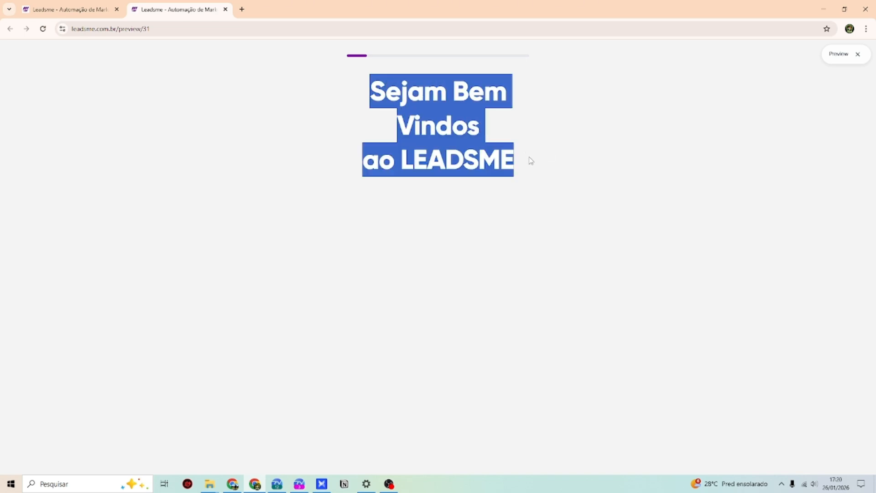
{"action": "left_click", "coordinate": [329, 93]}
{"action": "left_click", "coordinate": [68, 9]}
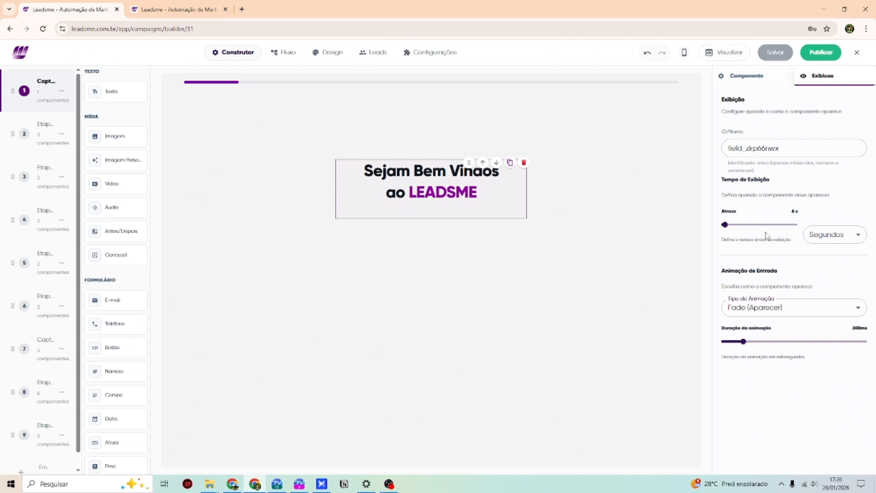
- Close the preview tab and save the funnel
{"action": "left_click", "coordinate": [225, 10]}
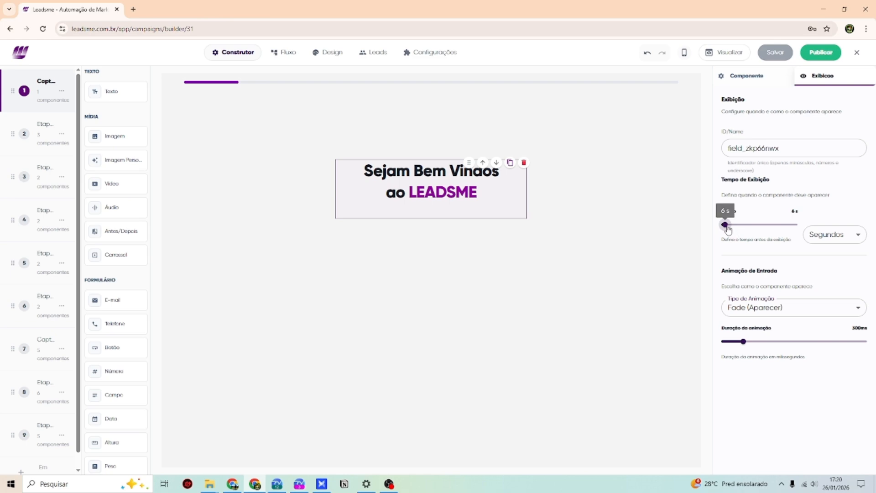
{"action": "left_click", "coordinate": [772, 52]}
{"action": "left_click", "coordinate": [740, 76]}
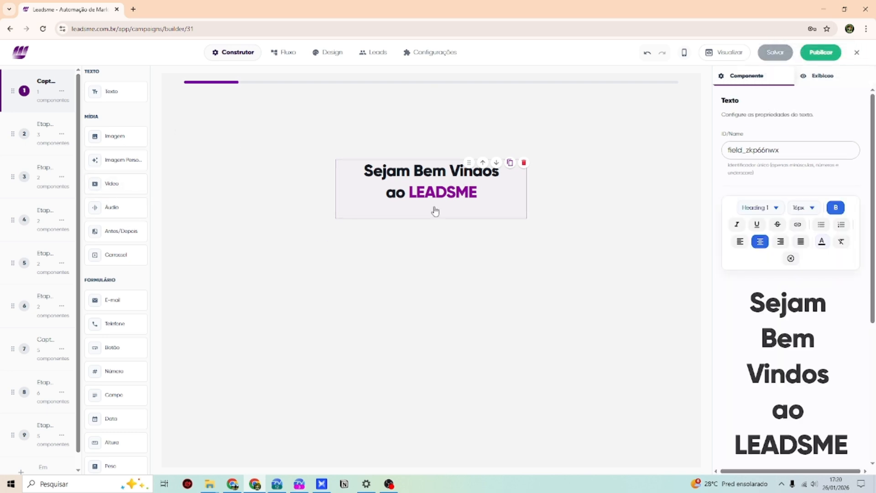
- Add an image below the heading with the uploaded Perfil 03 logo, and save
{"action": "left_click_drag", "start_coordinate": [115, 136], "coordinate": [434, 278]}
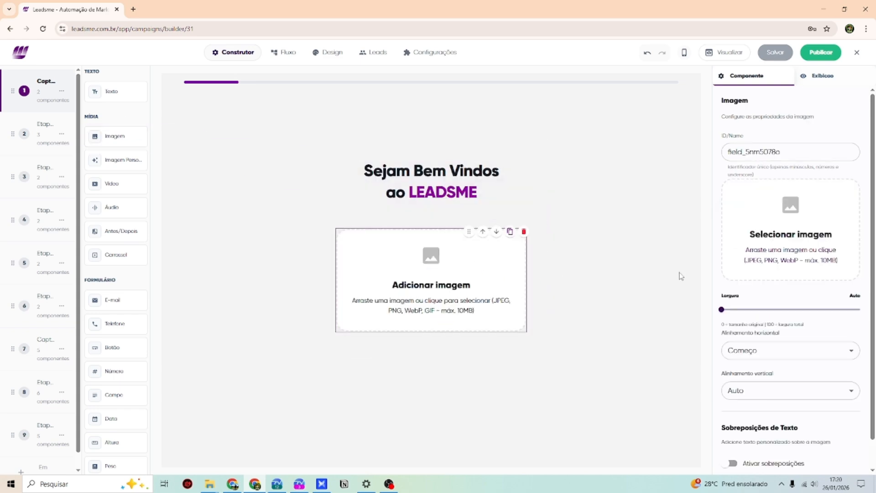
{"action": "left_click", "coordinate": [762, 228]}
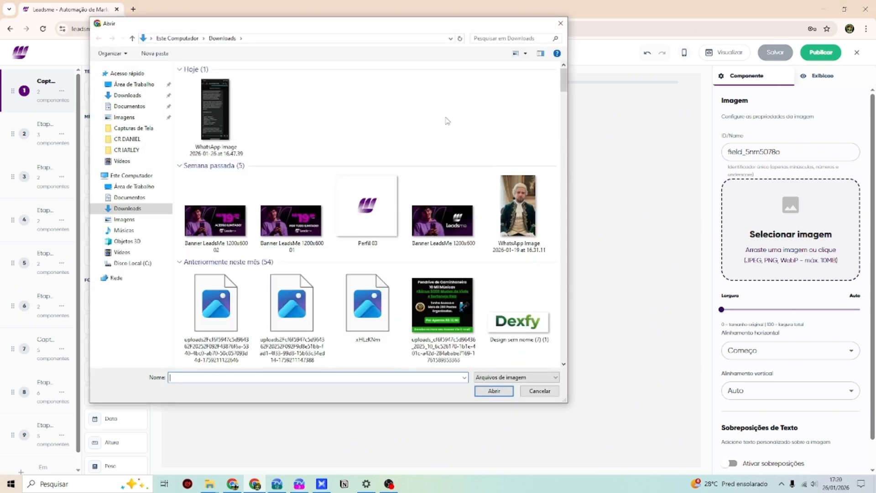
{"action": "double_click", "coordinate": [367, 205]}
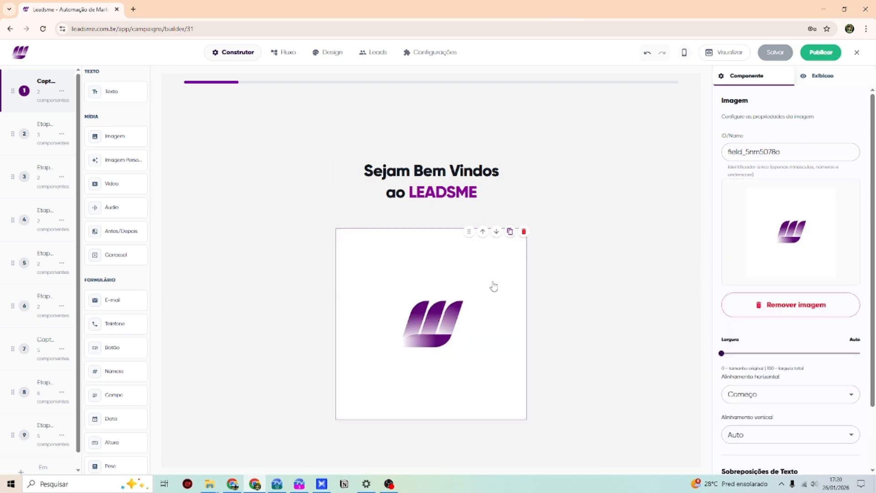
{"action": "left_click", "coordinate": [820, 76]}
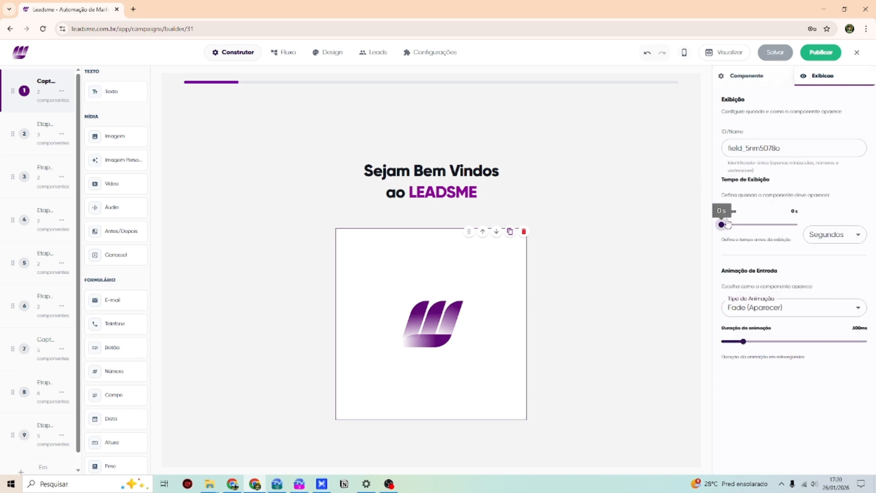
{"action": "left_click", "coordinate": [776, 53]}
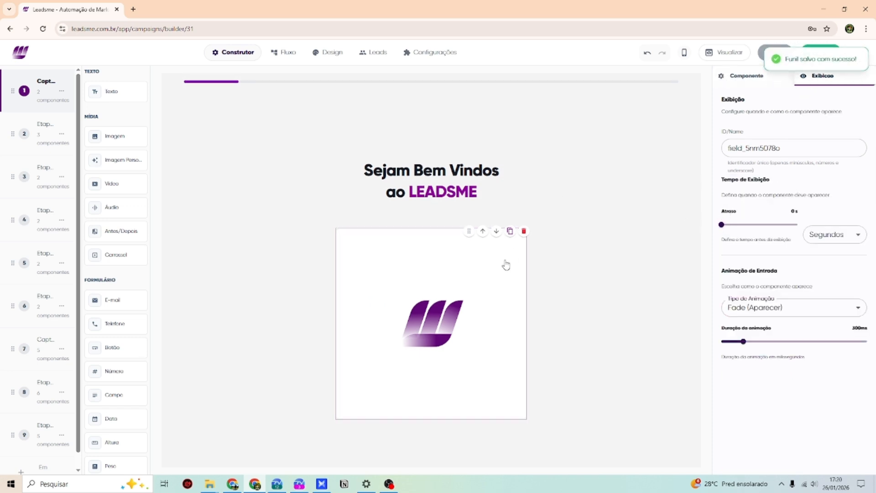
{"action": "scroll", "coordinate": [506, 264], "scroll_direction": "down", "scroll_amount": 1}
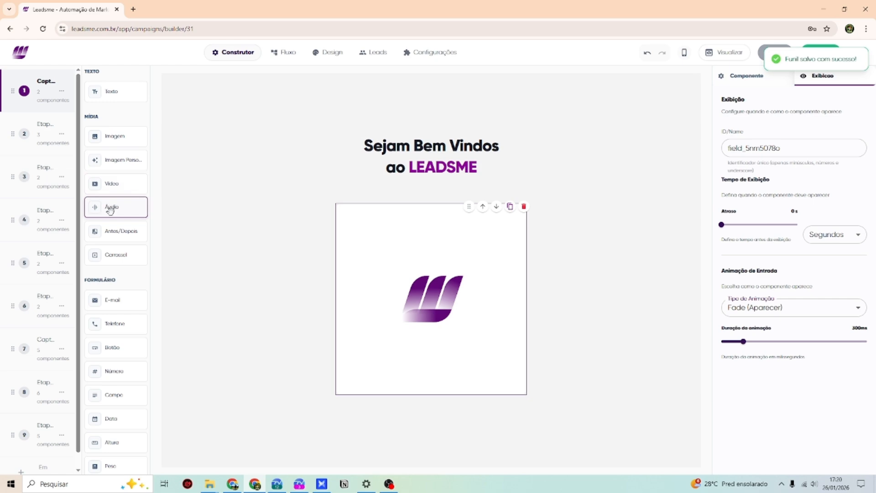
{"action": "scroll", "coordinate": [110, 208], "scroll_direction": "down", "scroll_amount": 2}
- Add a button reading 'AVANÇAR PARA A PROXIMA ETAPA.' with an RGB 149, 91, 91 background
{"action": "left_click_drag", "start_coordinate": [114, 301], "coordinate": [431, 426]}
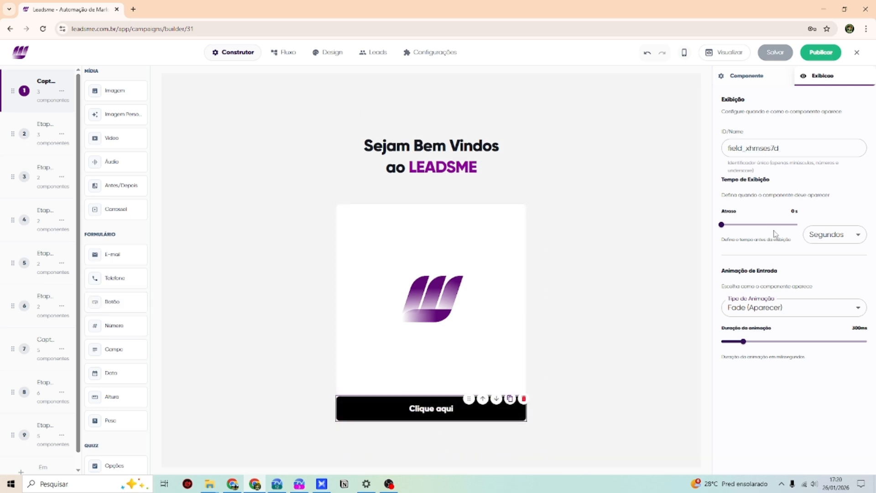
{"action": "left_click", "coordinate": [747, 78]}
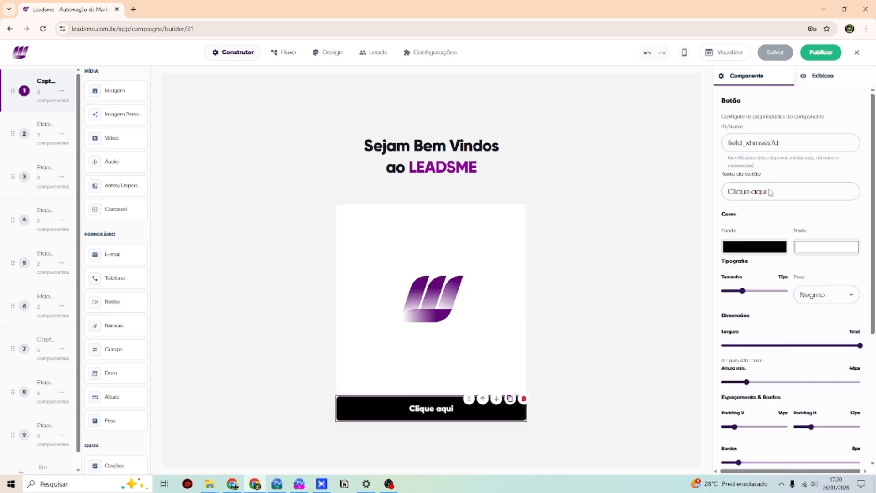
{"action": "left_click_drag", "start_coordinate": [768, 192], "coordinate": [707, 194]}
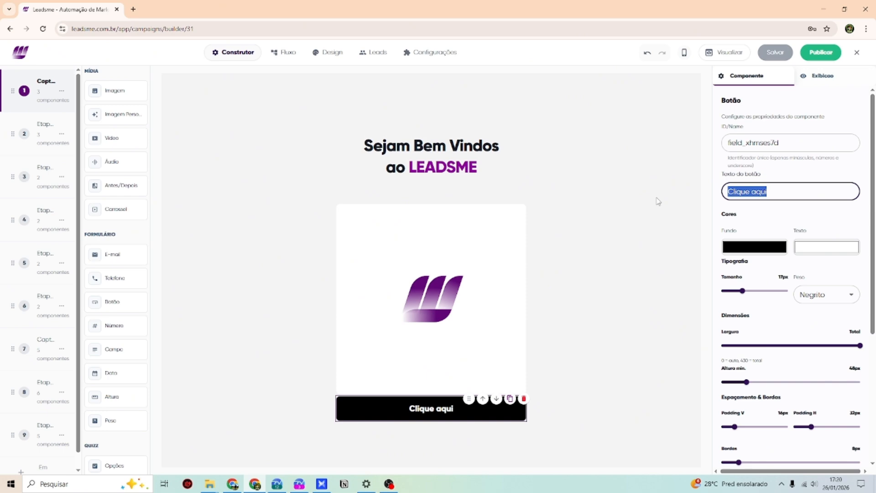
{"action": "type", "text": "AV"}
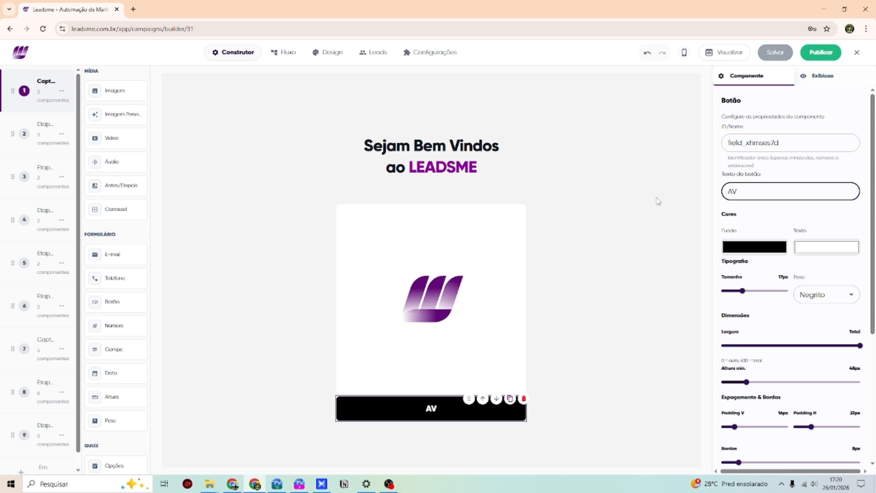
{"action": "type", "text": "ANÇAR PARA "}
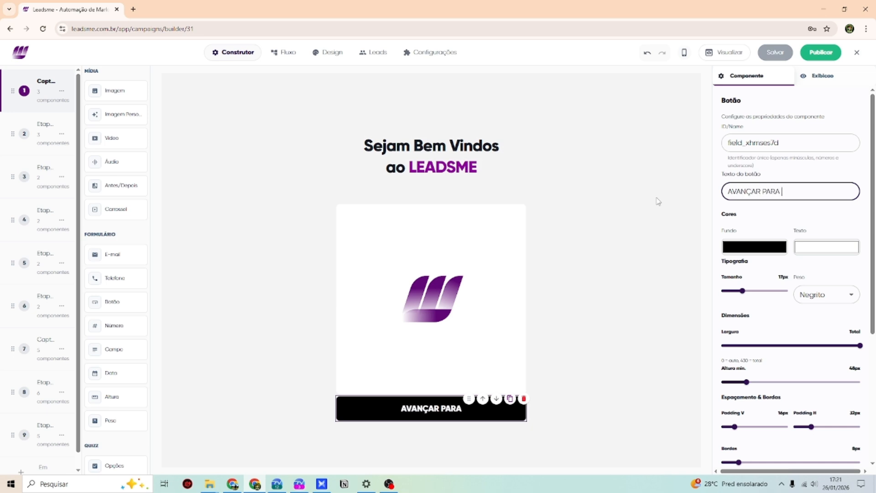
{"action": "type", "text": "A PROXIMA ETA"}
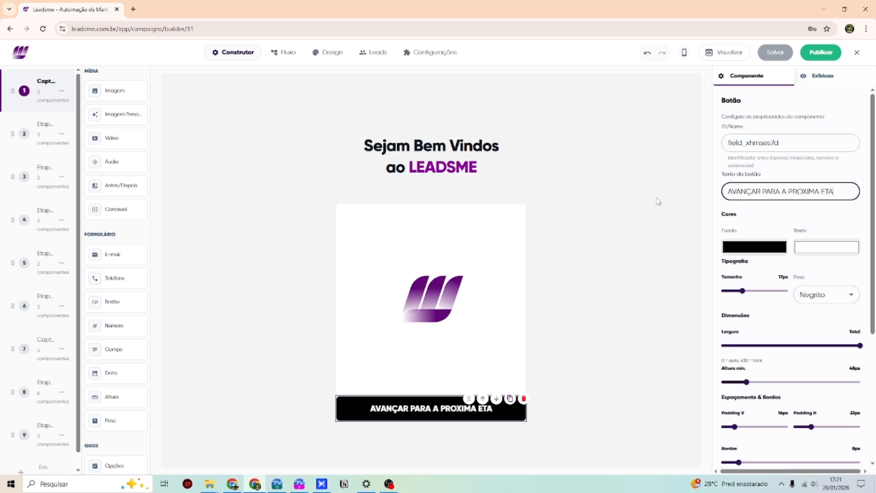
{"action": "type", "text": "PA."}
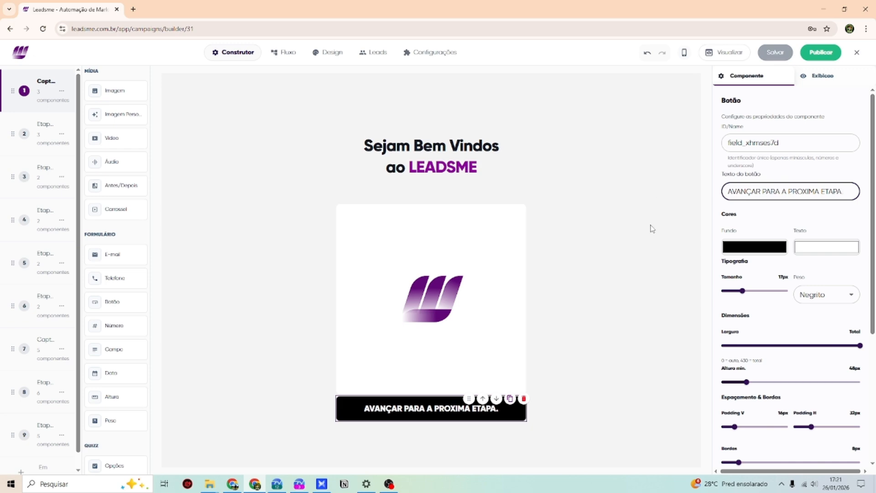
{"action": "left_click", "coordinate": [737, 253]}
{"action": "left_click", "coordinate": [761, 281]}
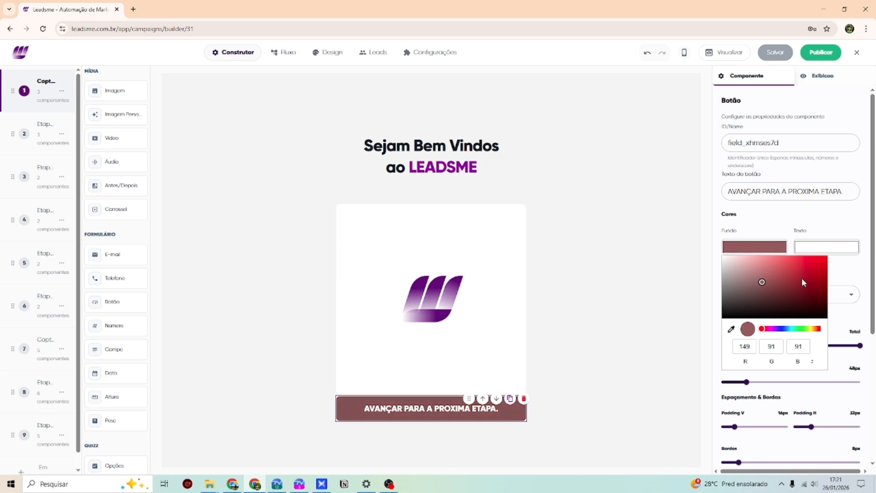
- Make the button text light blue
{"action": "mouse_move", "coordinate": [802, 279]}
{"action": "left_mouse_down"}
{"action": "mouse_move", "coordinate": [812, 276]}
{"action": "mouse_move", "coordinate": [785, 301]}
{"action": "mouse_move", "coordinate": [781, 275]}
{"action": "mouse_move", "coordinate": [806, 283]}
{"action": "mouse_move", "coordinate": [839, 245]}
{"action": "left_mouse_up"}
{"action": "left_click", "coordinate": [840, 248]}
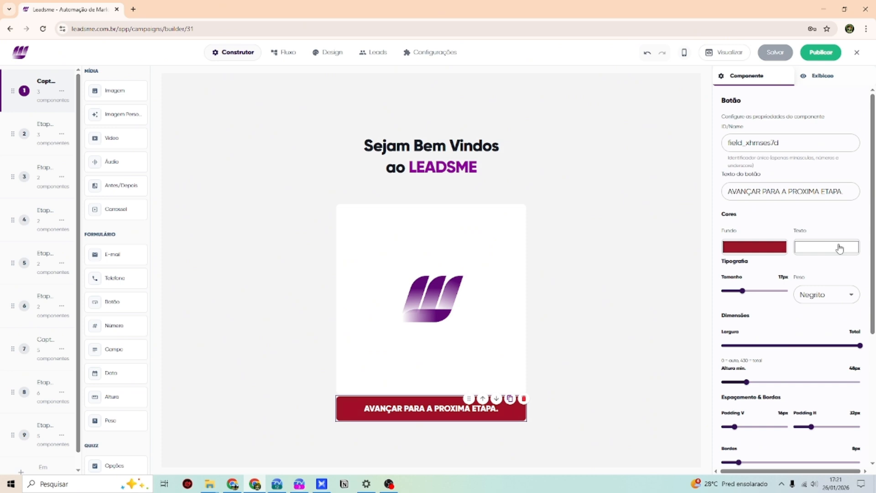
{"action": "left_click_drag", "start_coordinate": [811, 328], "coordinate": [817, 332]}
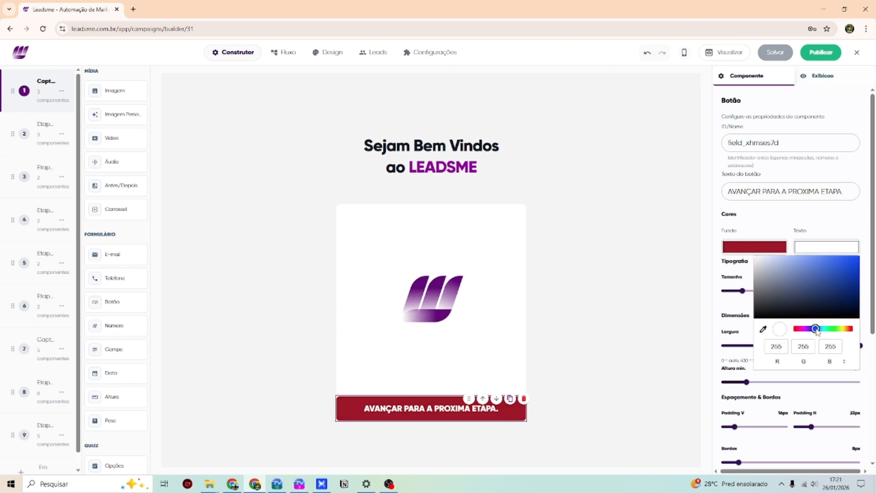
{"action": "left_click", "coordinate": [852, 278]}
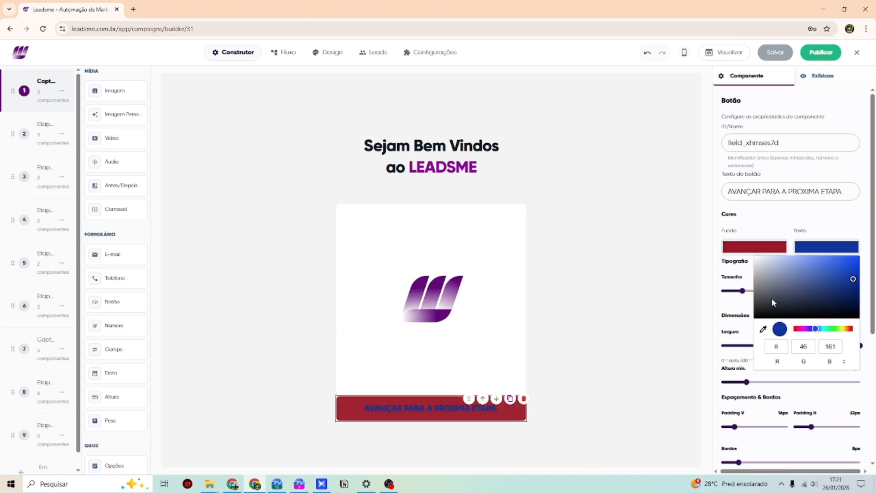
{"action": "left_click", "coordinate": [804, 261]}
{"action": "left_click", "coordinate": [785, 233]}
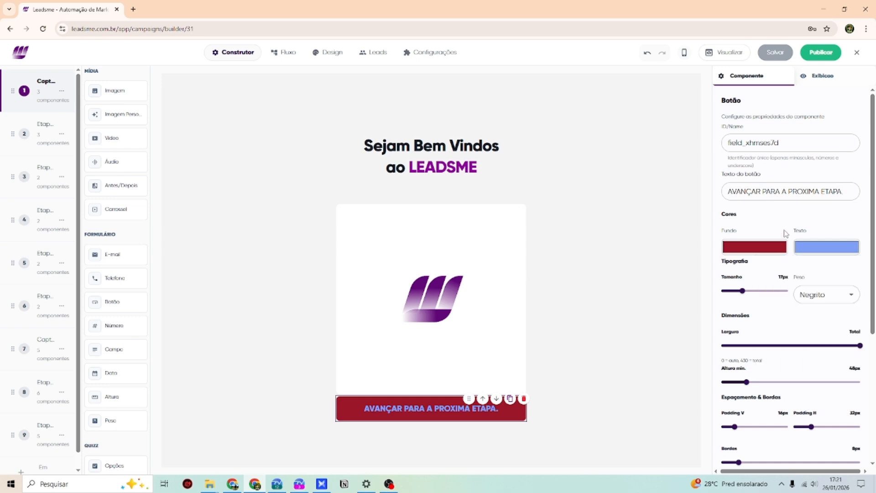
- Turn the button background black (10, 10, 10)
{"action": "left_click", "coordinate": [778, 247]}
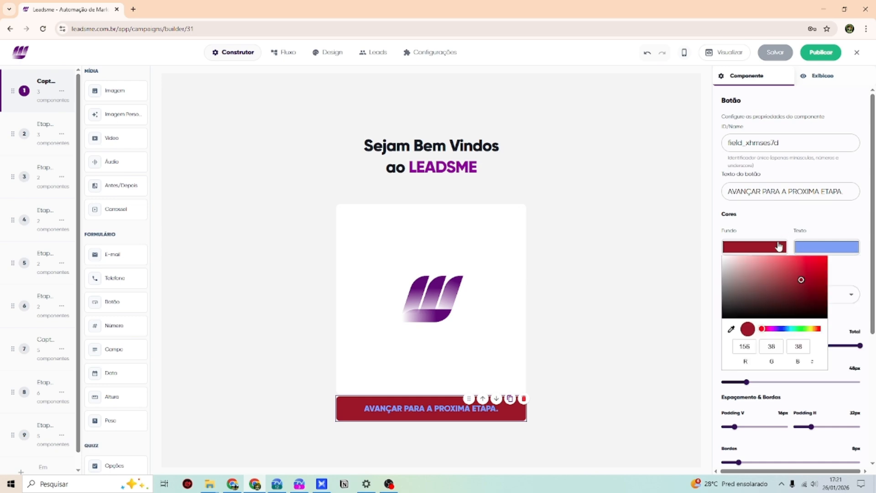
{"action": "left_click", "coordinate": [728, 316]}
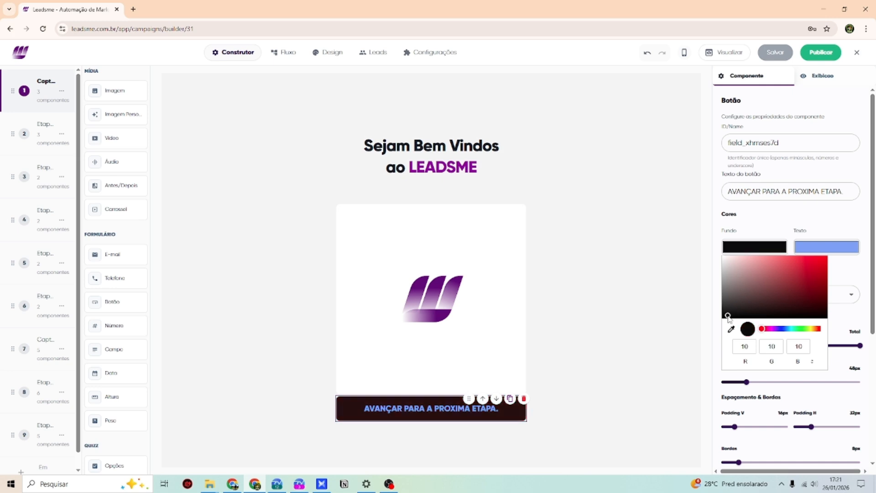
{"action": "left_click", "coordinate": [722, 234]}
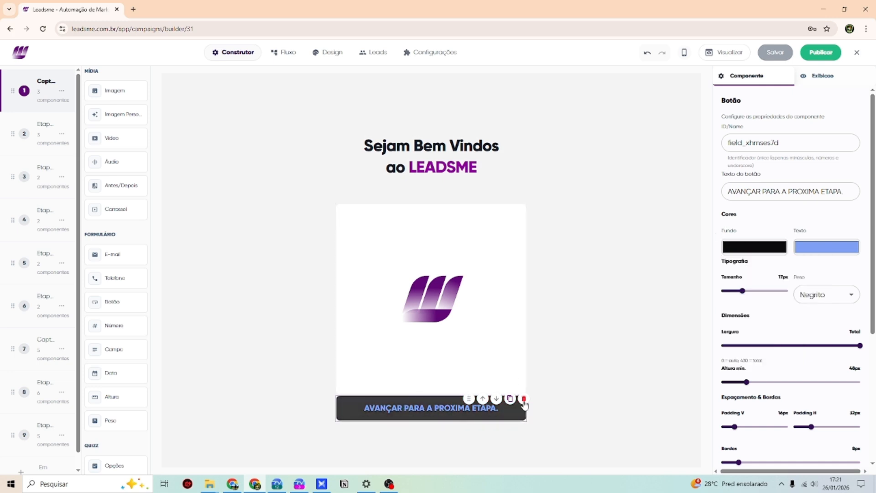
{"action": "scroll", "coordinate": [735, 304], "scroll_direction": "down", "scroll_amount": 1}
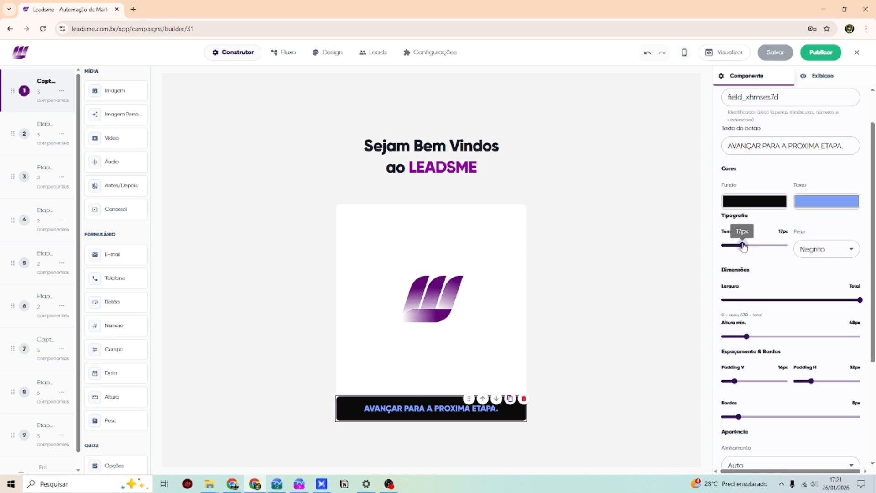
- Enlarge the button text, narrow its width, and raise its minimum height and vertical padding
{"action": "left_click_drag", "start_coordinate": [741, 243], "coordinate": [758, 245]}
{"action": "left_click_drag", "start_coordinate": [839, 305], "coordinate": [812, 301]}
{"action": "scroll", "coordinate": [783, 273], "scroll_direction": "down", "scroll_amount": 2}
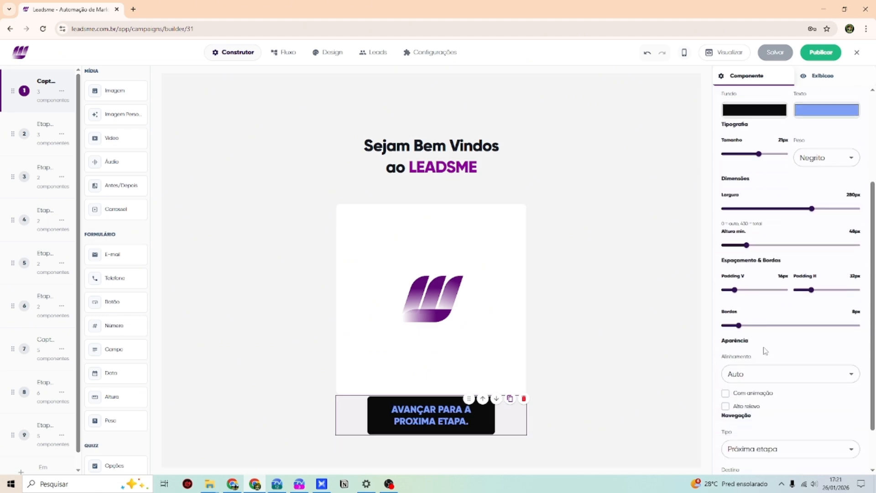
{"action": "mouse_move", "coordinate": [746, 245]}
{"action": "left_mouse_down"}
{"action": "mouse_move", "coordinate": [770, 245]}
{"action": "mouse_move", "coordinate": [746, 245]}
{"action": "mouse_move", "coordinate": [759, 247]}
{"action": "left_mouse_up"}
{"action": "left_click_drag", "start_coordinate": [735, 292], "coordinate": [865, 297]}
{"action": "scroll", "coordinate": [468, 413], "scroll_direction": "down", "scroll_amount": 2}
{"action": "left_click_drag", "start_coordinate": [787, 290], "coordinate": [755, 296]}
- Finalize the button at 380px wide, 92px tall, 10px padding and 28px corners
{"action": "left_click_drag", "start_coordinate": [738, 324], "coordinate": [759, 325]}
{"action": "left_click_drag", "start_coordinate": [811, 209], "coordinate": [844, 208]}
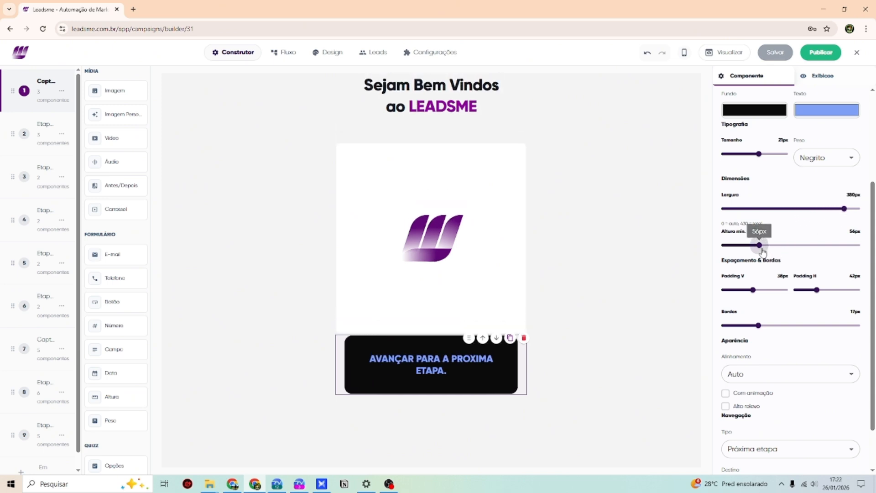
{"action": "left_click_drag", "start_coordinate": [760, 245], "coordinate": [816, 245]}
{"action": "left_click_drag", "start_coordinate": [752, 289], "coordinate": [729, 291]}
{"action": "left_click_drag", "start_coordinate": [758, 325], "coordinate": [785, 350]}
{"action": "scroll", "coordinate": [767, 360], "scroll_direction": "down", "scroll_amount": 1}
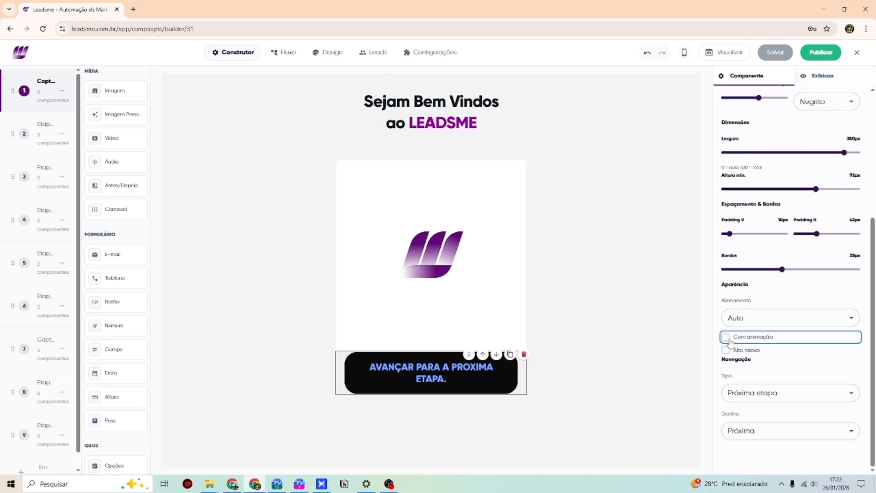
- Try the button's Com animação and Alto relevo effects, leave both unchecked, and save the funnel
{"action": "left_click", "coordinate": [725, 337]}
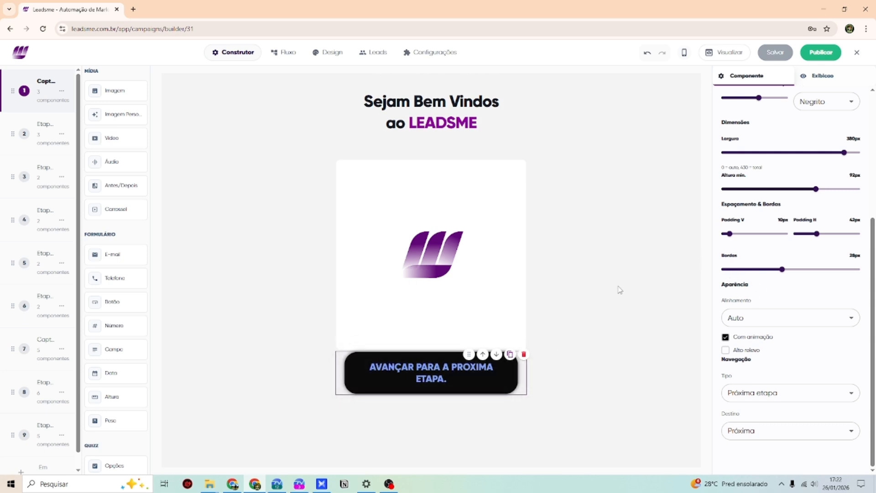
{"action": "left_click", "coordinate": [725, 350]}
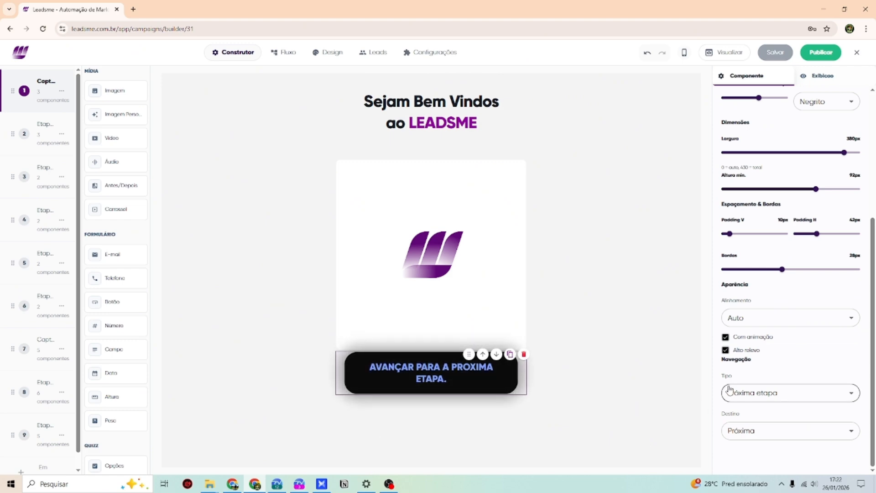
{"action": "left_click", "coordinate": [726, 350]}
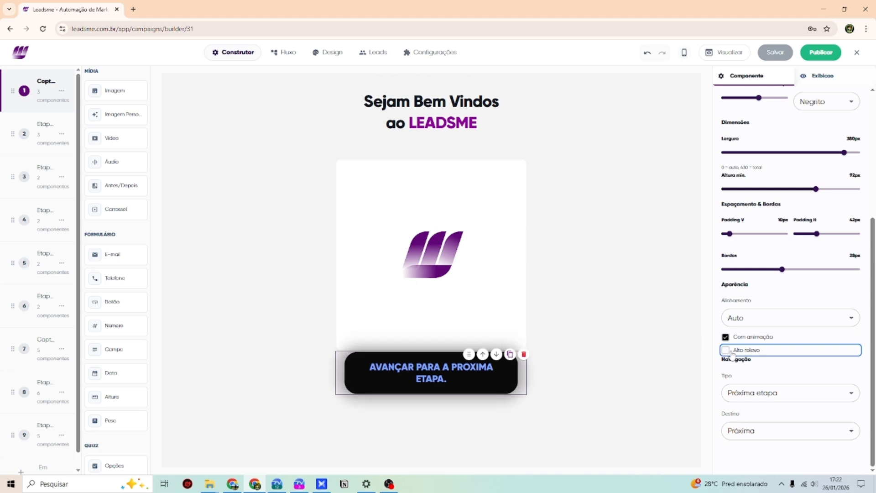
{"action": "left_click", "coordinate": [730, 351]}
{"action": "left_click", "coordinate": [726, 338]}
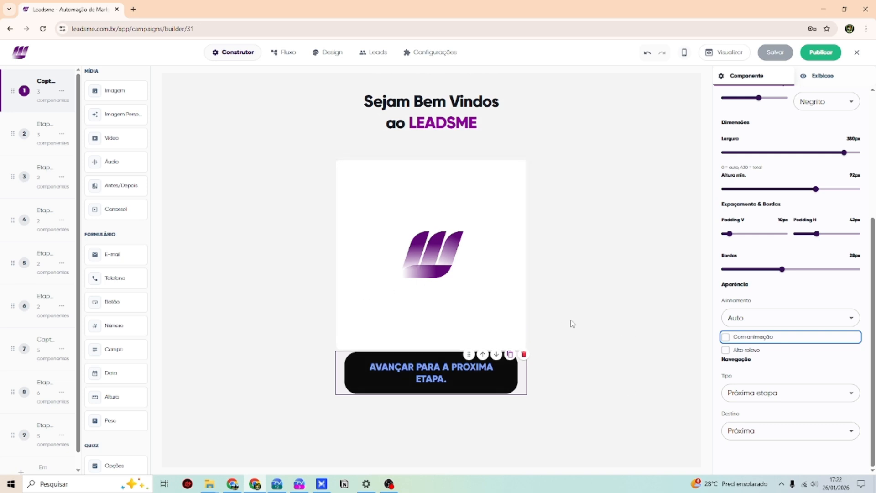
{"action": "left_click", "coordinate": [776, 53]}
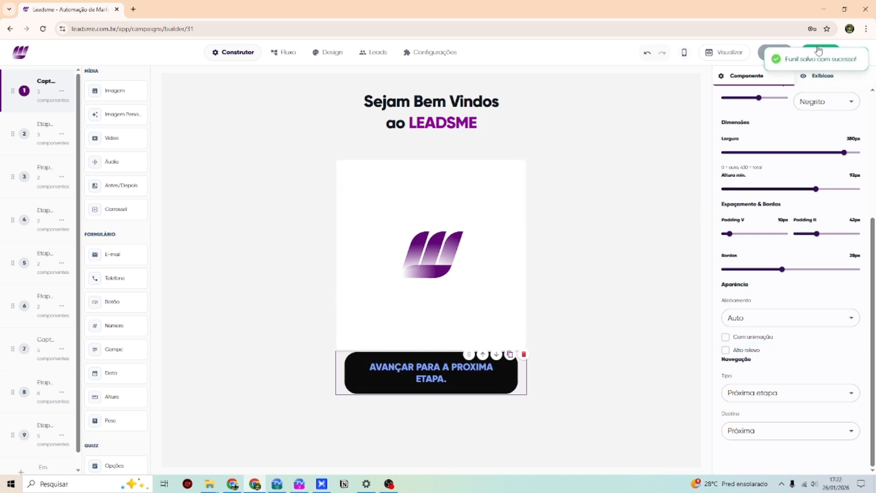
- Duplicate the welcome step with Duplicar etapa to create step 2
{"action": "left_click", "coordinate": [45, 132]}
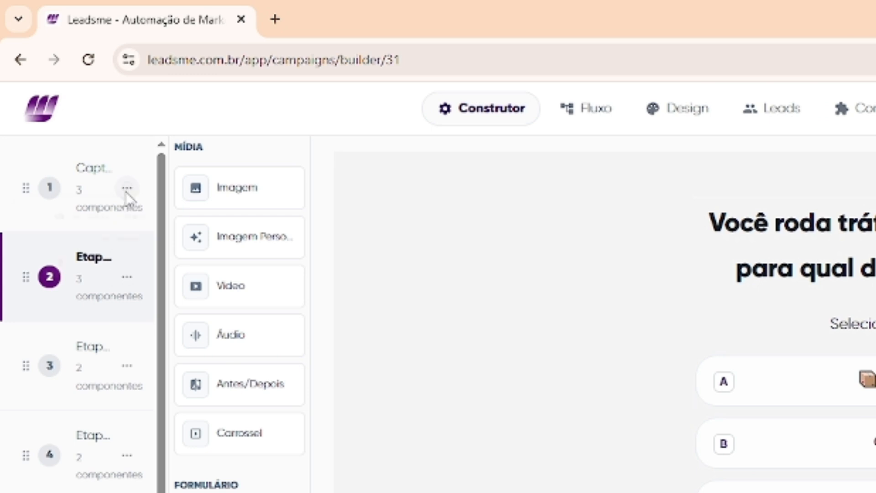
{"action": "left_click", "coordinate": [62, 91]}
{"action": "left_click", "coordinate": [130, 264]}
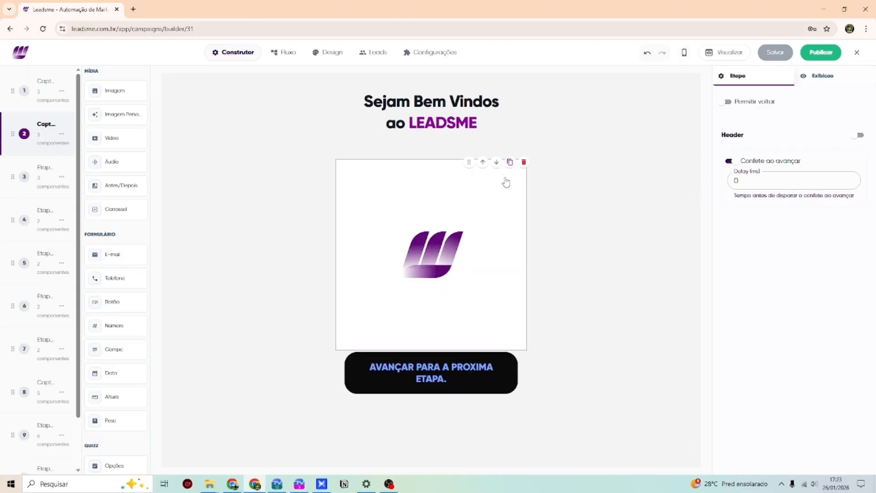
- Delete the heading, logo image and advance button from the copy, then save the funnel
{"action": "left_click", "coordinate": [499, 121]}
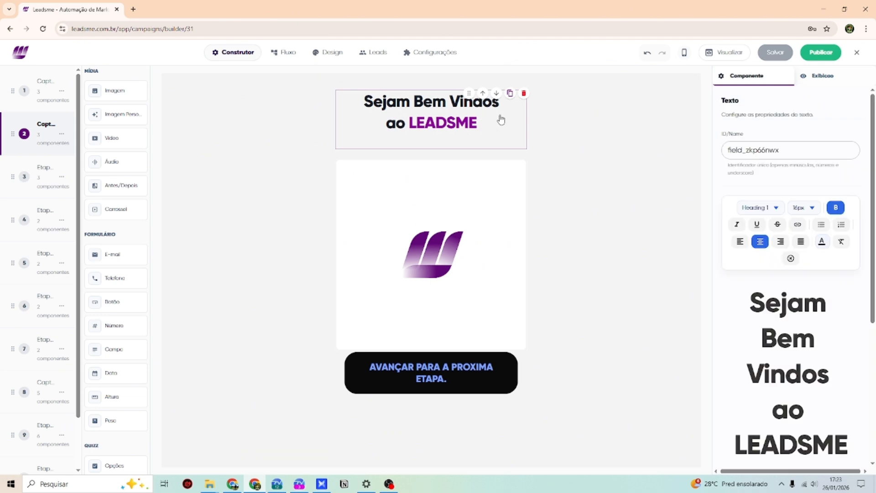
{"action": "left_click", "coordinate": [524, 96]}
{"action": "left_click", "coordinate": [524, 163]}
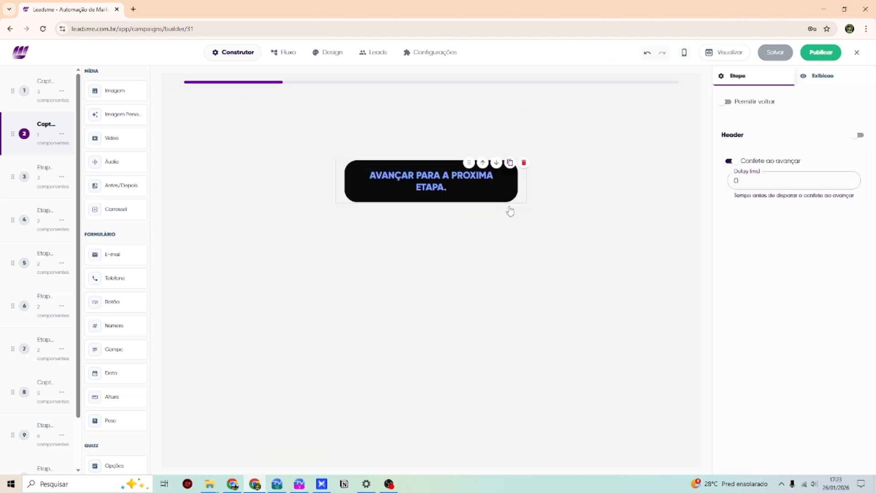
{"action": "left_click", "coordinate": [524, 164]}
{"action": "left_click", "coordinate": [778, 53]}
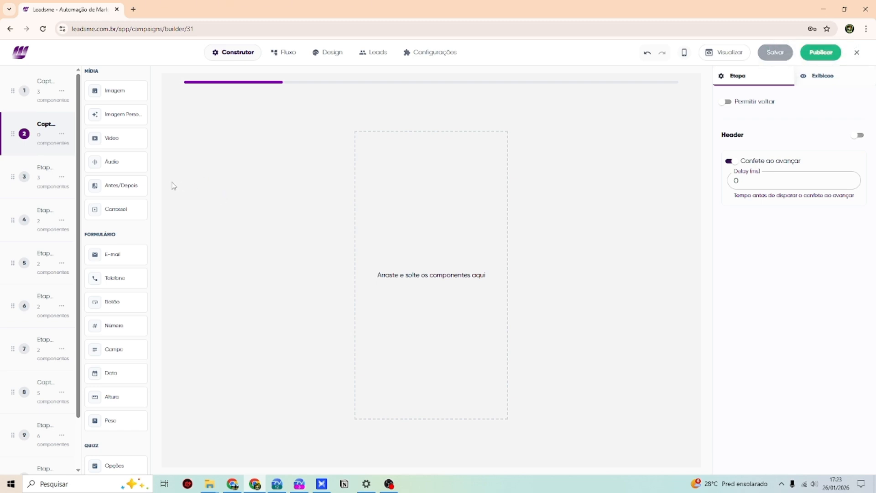
- Drag Vídeo, Áudio, Antes/Depois and E-mail components onto step 2, stacked top to bottom
{"action": "left_click_drag", "start_coordinate": [118, 146], "coordinate": [432, 181]}
{"action": "left_click_drag", "start_coordinate": [112, 162], "coordinate": [410, 299]}
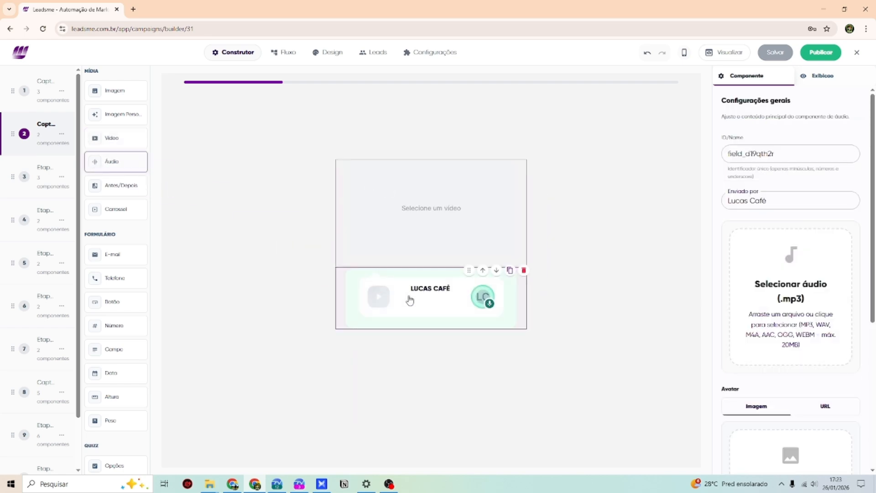
{"action": "left_click_drag", "start_coordinate": [112, 186], "coordinate": [410, 369]}
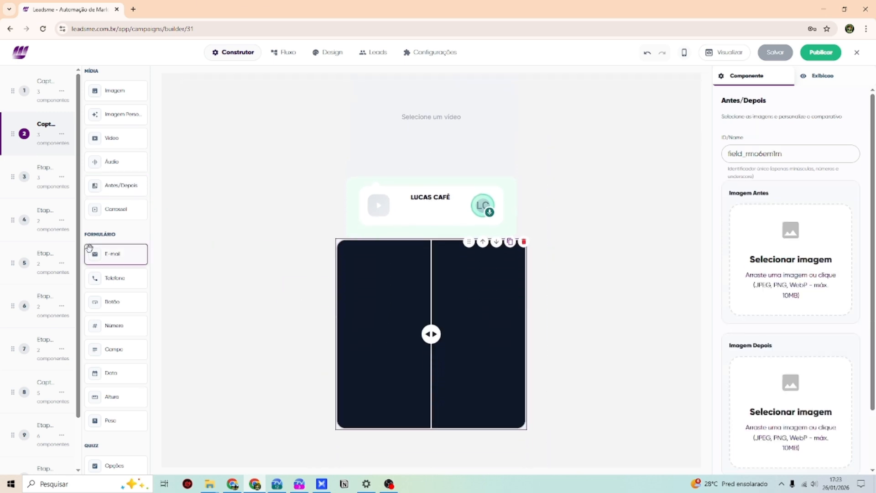
{"action": "left_click_drag", "start_coordinate": [89, 247], "coordinate": [389, 442]}
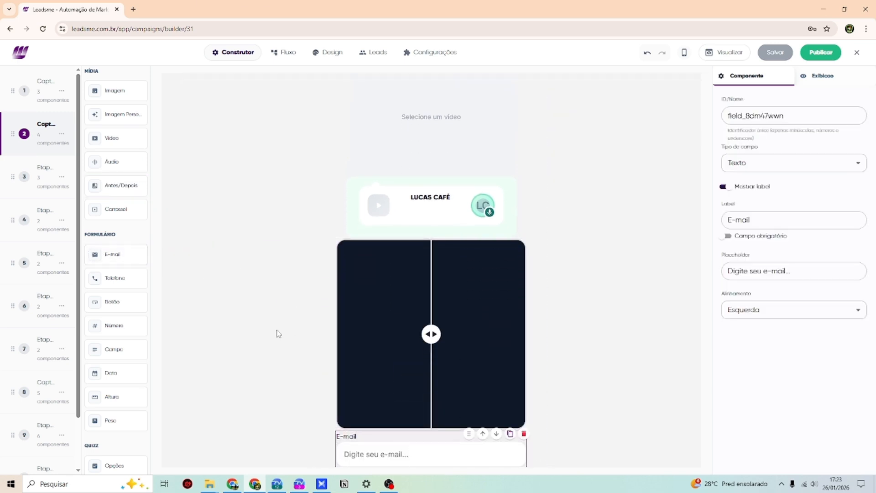
{"action": "scroll", "coordinate": [280, 335], "scroll_direction": "up", "scroll_amount": 2}
{"action": "left_click", "coordinate": [389, 216]}
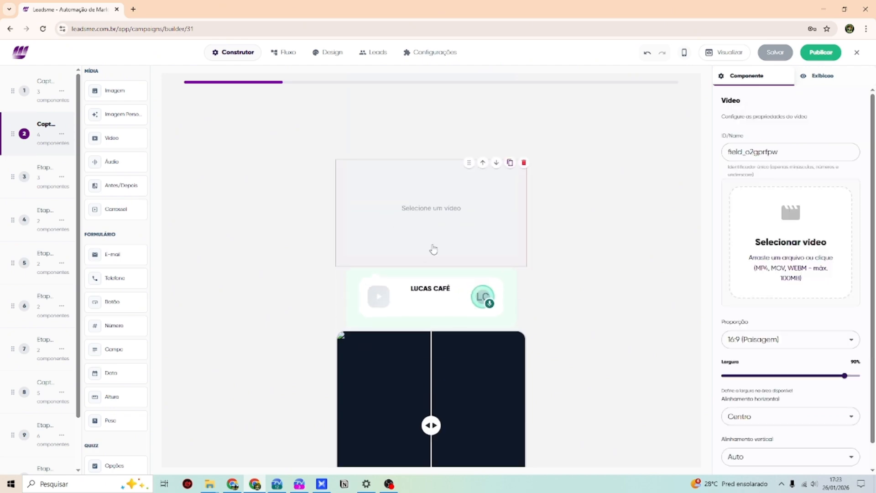
- Upload a 27-second video from Downloads to the video block and an mp3 recording to the audio block
{"action": "left_click", "coordinate": [776, 230]}
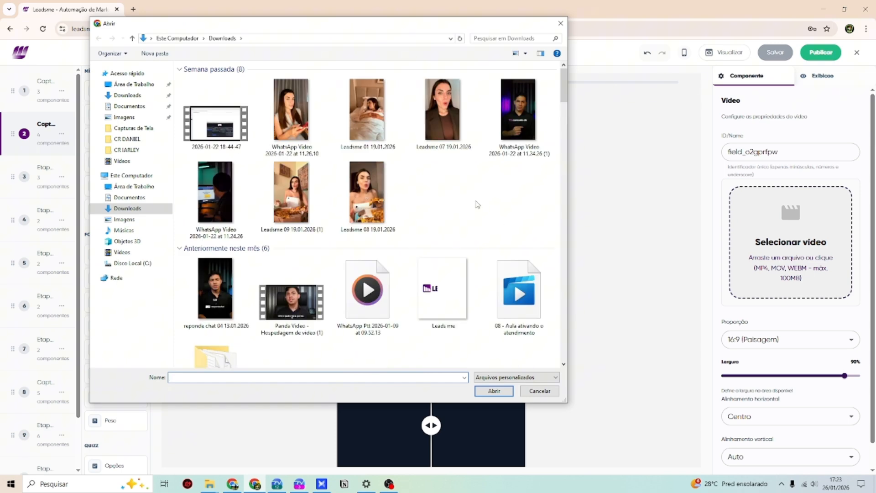
{"action": "double_click", "coordinate": [223, 287]}
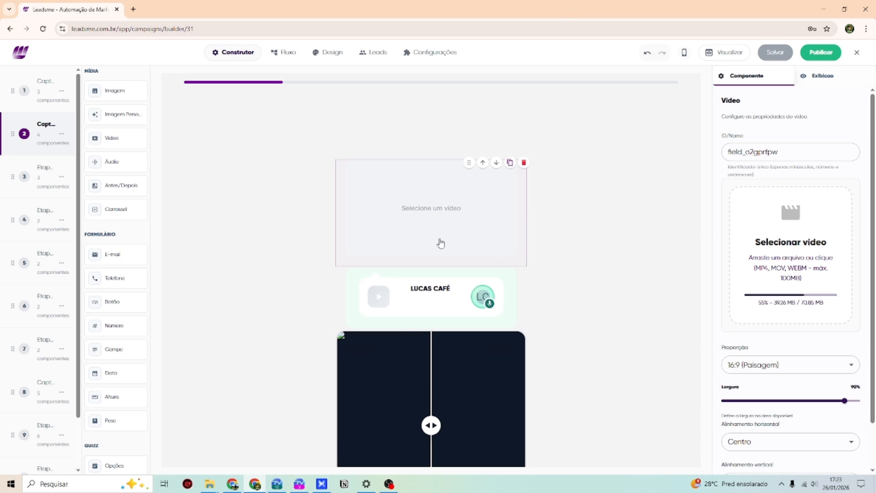
{"action": "left_click", "coordinate": [401, 306]}
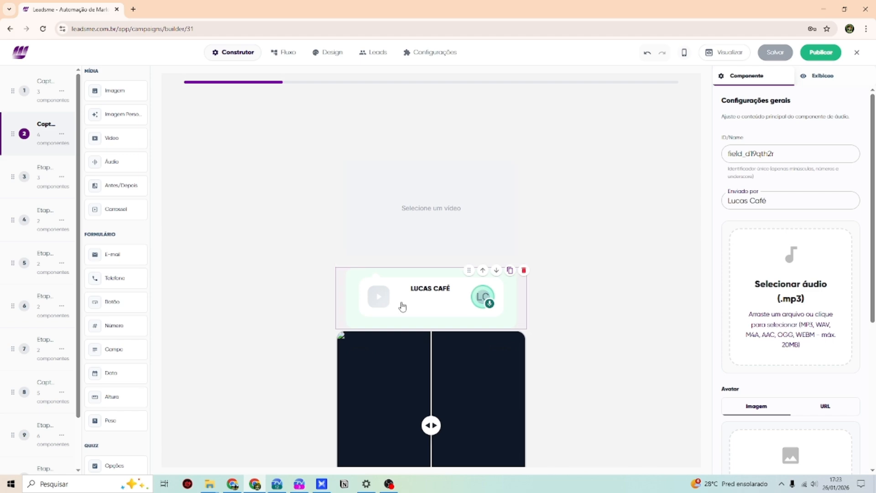
{"action": "left_click", "coordinate": [789, 306]}
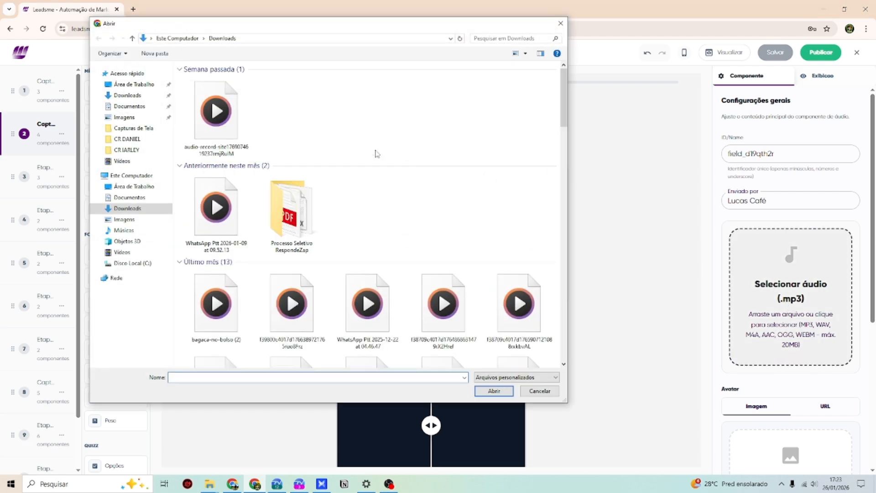
{"action": "double_click", "coordinate": [216, 116]}
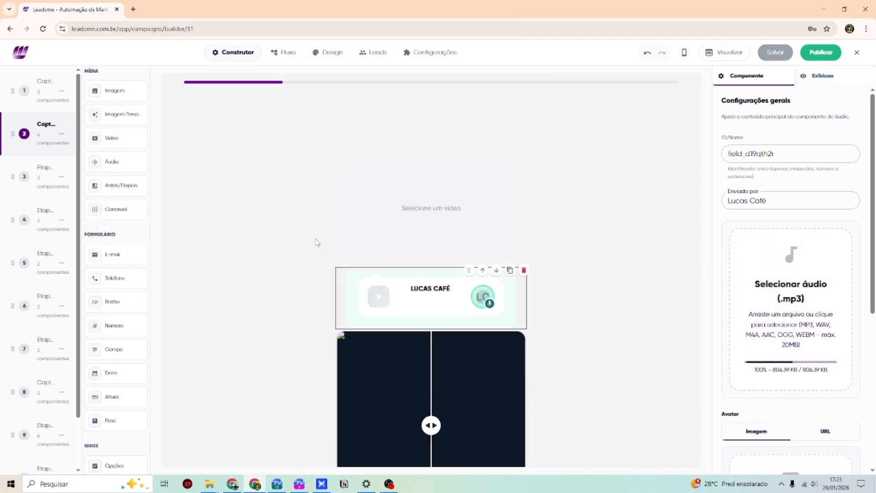
{"action": "scroll", "coordinate": [333, 249], "scroll_direction": "down", "scroll_amount": 3}
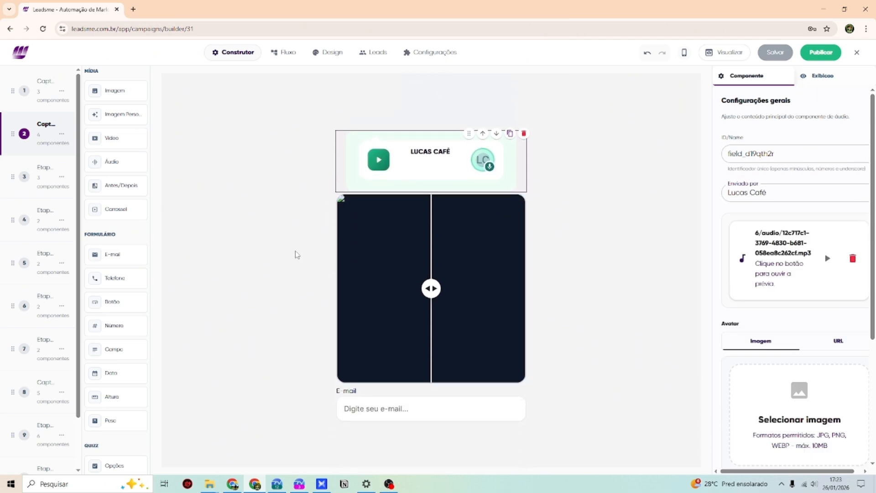
{"action": "scroll", "coordinate": [328, 336], "scroll_direction": "up", "scroll_amount": 3}
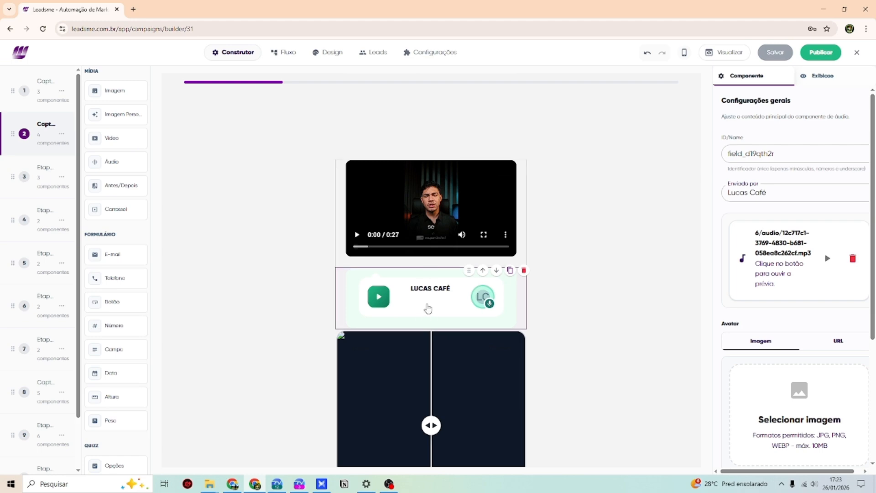
{"action": "scroll", "coordinate": [416, 274], "scroll_direction": "down", "scroll_amount": 1}
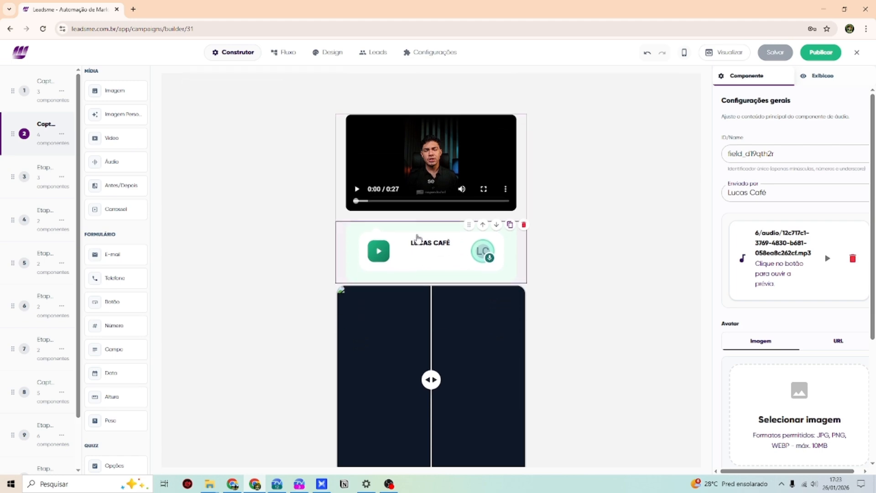
{"action": "scroll", "coordinate": [432, 315], "scroll_direction": "down", "scroll_amount": 2}
{"action": "left_click", "coordinate": [376, 296]}
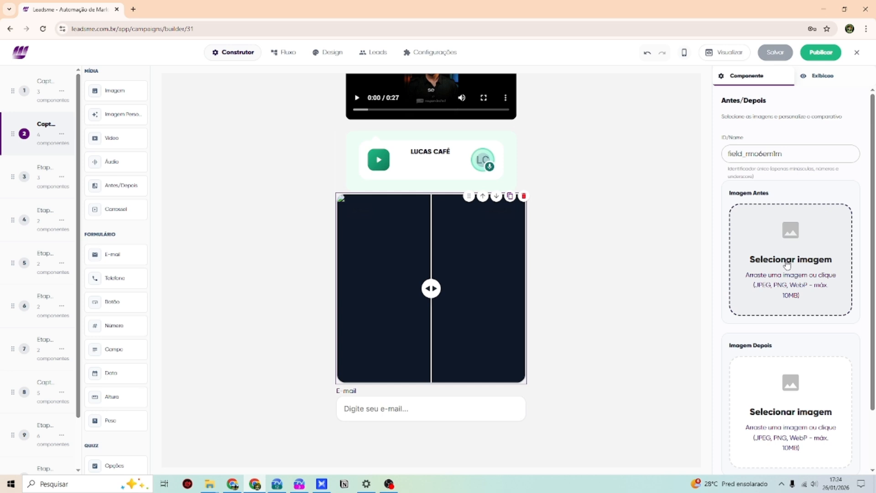
{"action": "scroll", "coordinate": [717, 315], "scroll_direction": "down", "scroll_amount": 1}
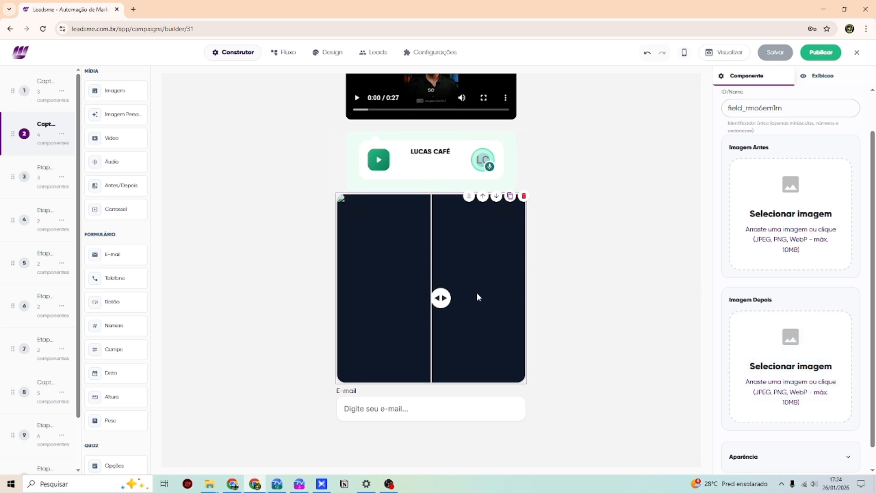
{"action": "scroll", "coordinate": [467, 296], "scroll_direction": "up", "scroll_amount": 3}
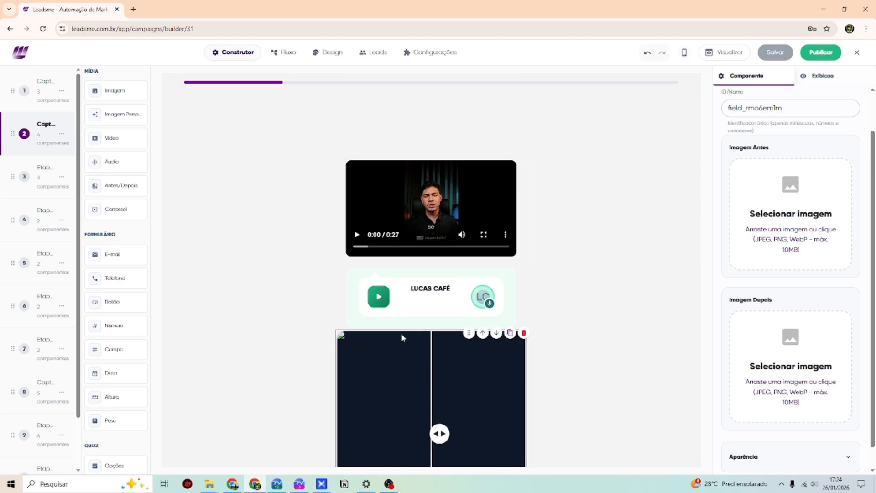
{"action": "left_click", "coordinate": [433, 275]}
- Upload a photo as the audio message's avatar via Selecionar imagem
{"action": "scroll", "coordinate": [721, 277], "scroll_direction": "down", "scroll_amount": 1}
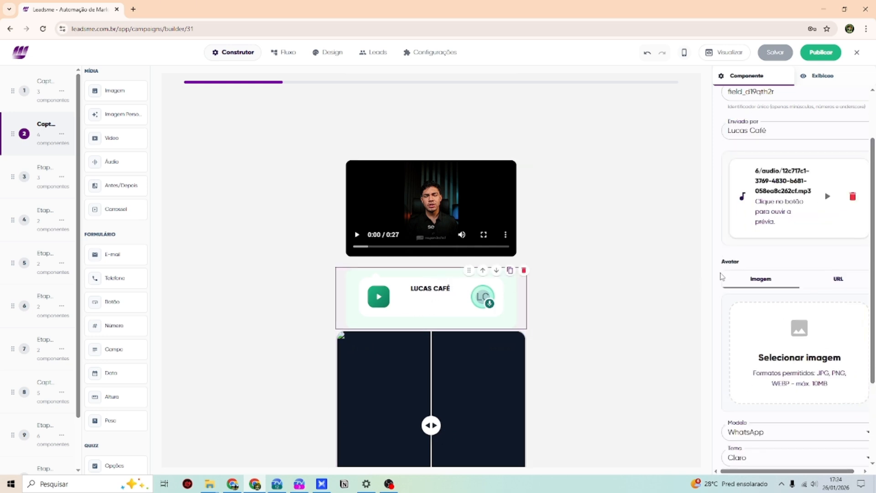
{"action": "scroll", "coordinate": [730, 287], "scroll_direction": "down", "scroll_amount": 1}
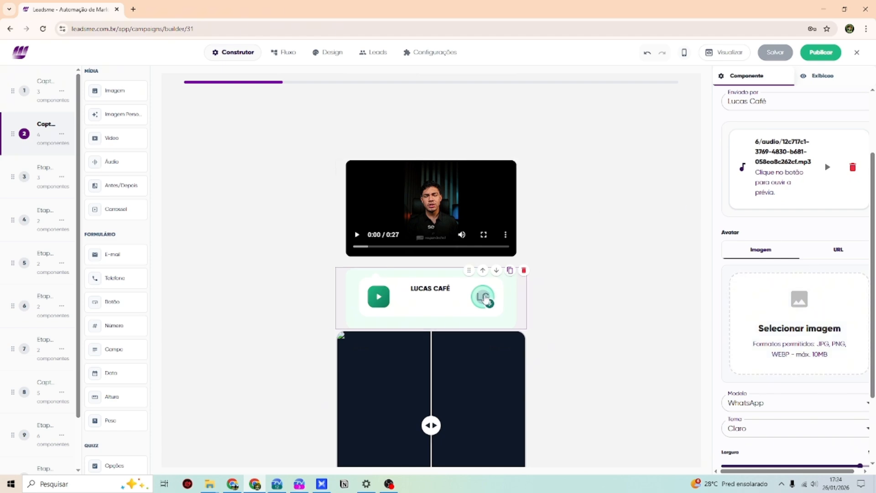
{"action": "left_click", "coordinate": [482, 297]}
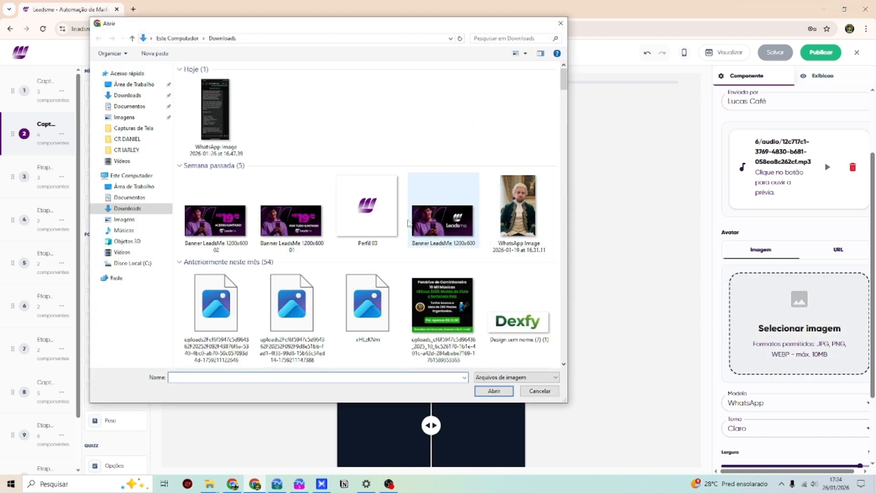
{"action": "scroll", "coordinate": [335, 205], "scroll_direction": "down", "scroll_amount": 5}
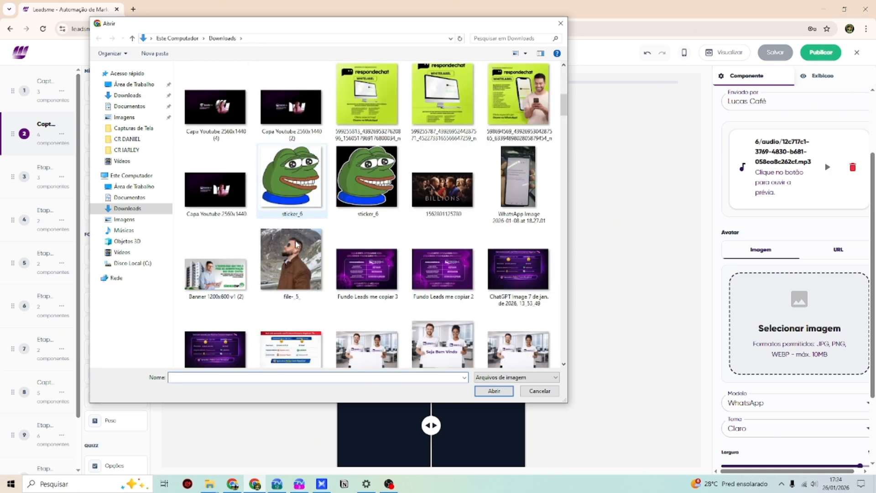
{"action": "double_click", "coordinate": [296, 244]}
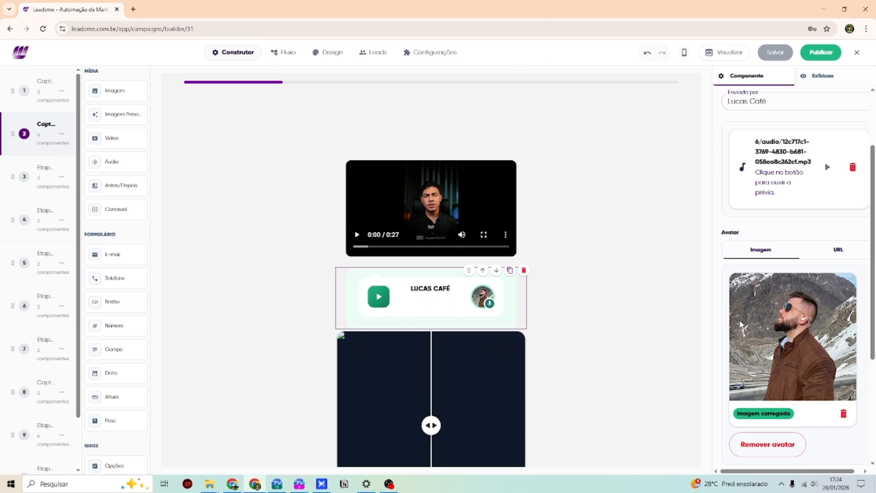
- Set the audio card Modelo to Instagram after trying Telegram and Genérico
{"action": "scroll", "coordinate": [742, 325], "scroll_direction": "down", "scroll_amount": 3}
{"action": "left_click", "coordinate": [775, 348]}
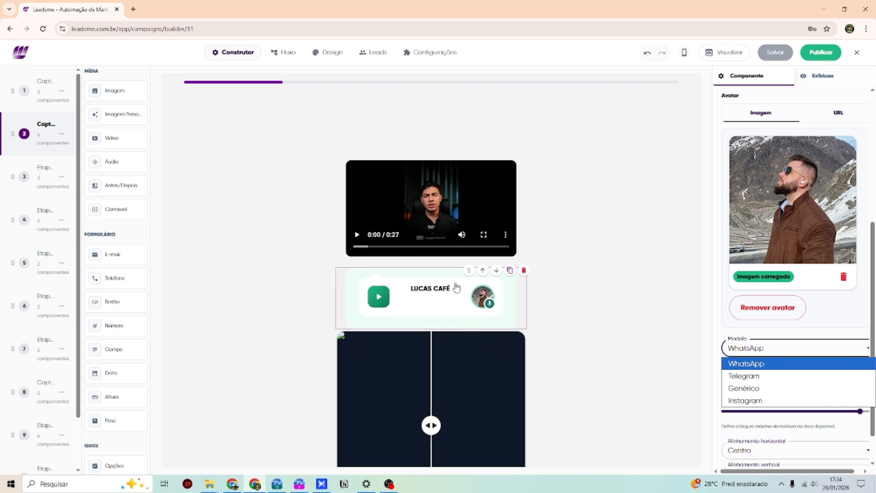
{"action": "left_click", "coordinate": [753, 376]}
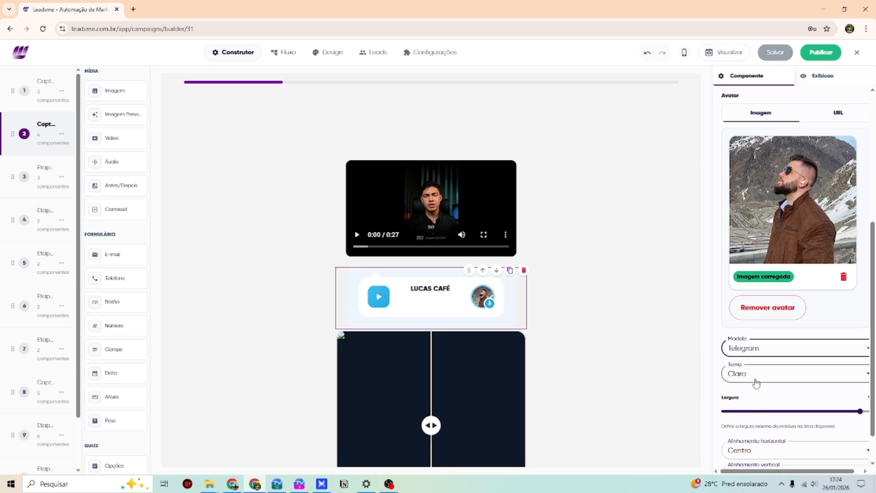
{"action": "left_click", "coordinate": [741, 352]}
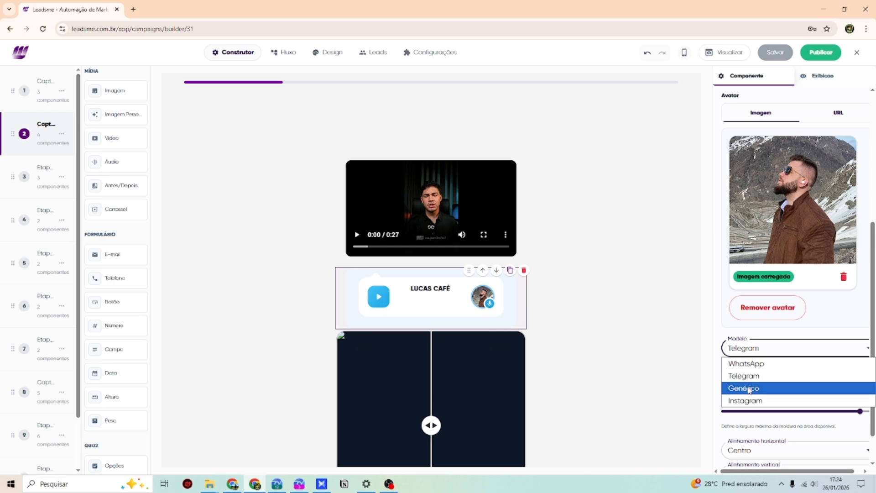
{"action": "left_click", "coordinate": [749, 388]}
{"action": "left_click", "coordinate": [748, 352]}
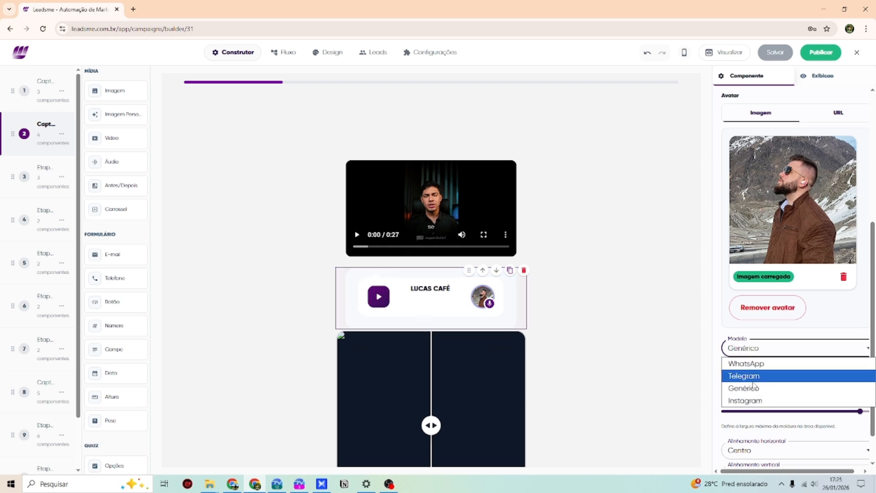
{"action": "left_click", "coordinate": [754, 401]}
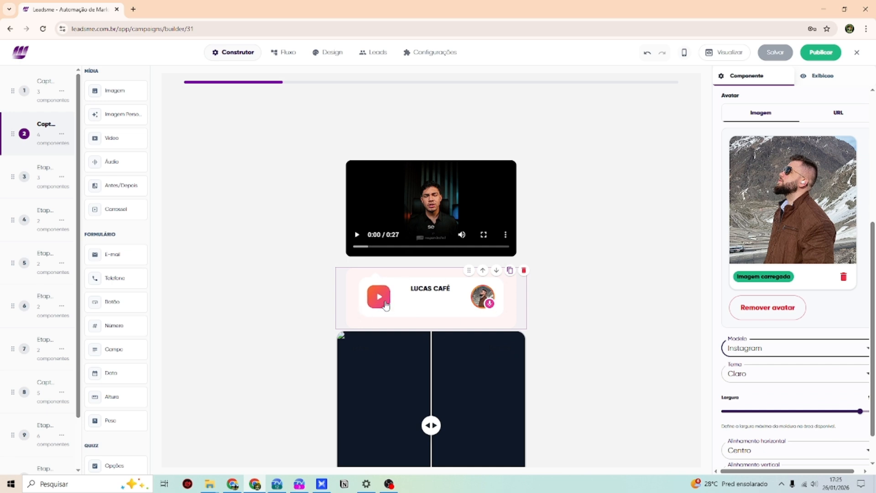
{"action": "scroll", "coordinate": [799, 399], "scroll_direction": "down", "scroll_amount": 1}
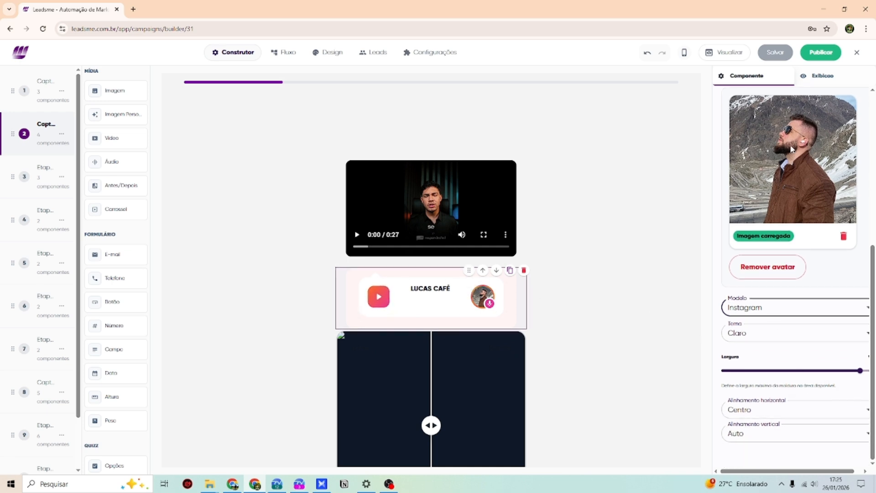
{"action": "left_click", "coordinate": [820, 75]}
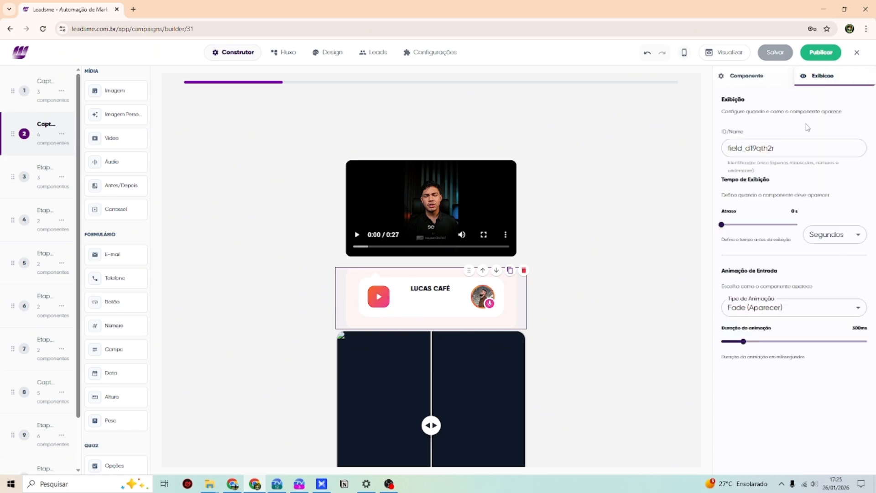
- Play the video and review its display timing and animation settings
{"action": "left_click", "coordinate": [748, 81]}
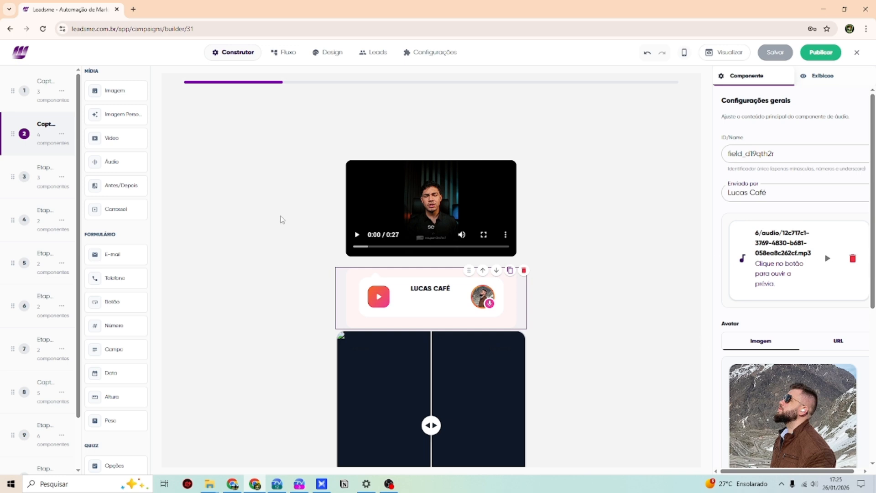
{"action": "left_click", "coordinate": [442, 195]}
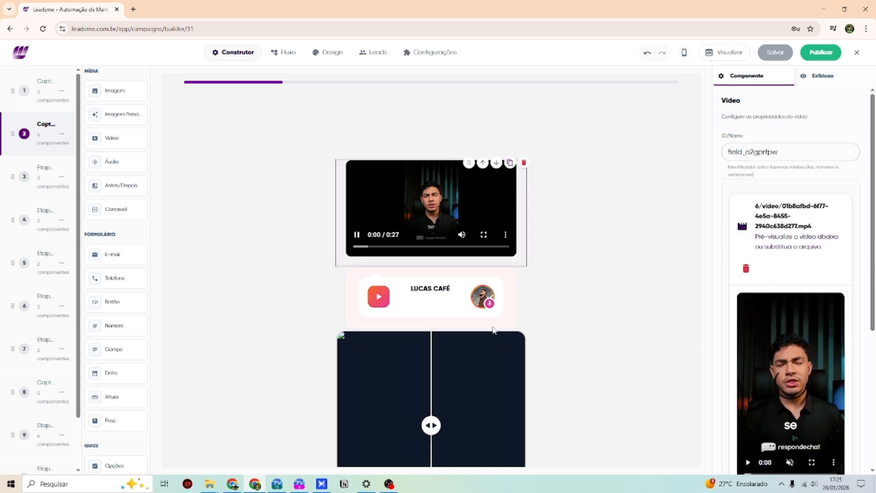
{"action": "left_click", "coordinate": [820, 75]}
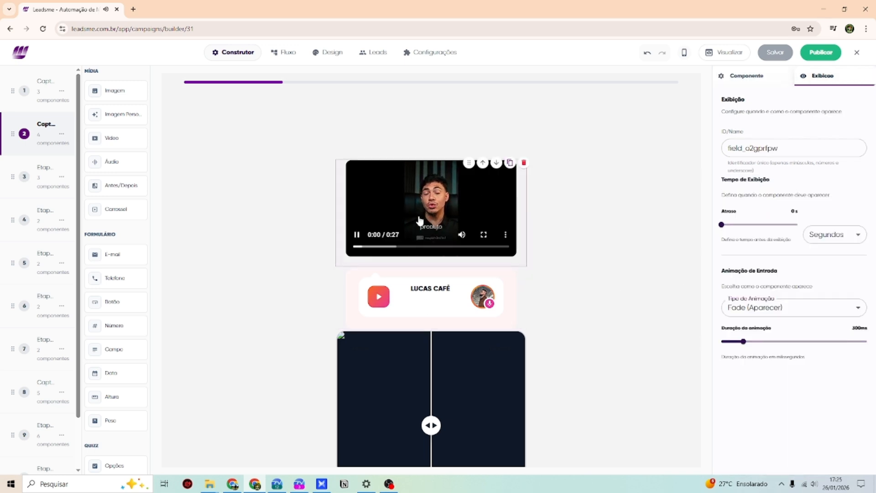
{"action": "scroll", "coordinate": [493, 279], "scroll_direction": "down", "scroll_amount": 2}
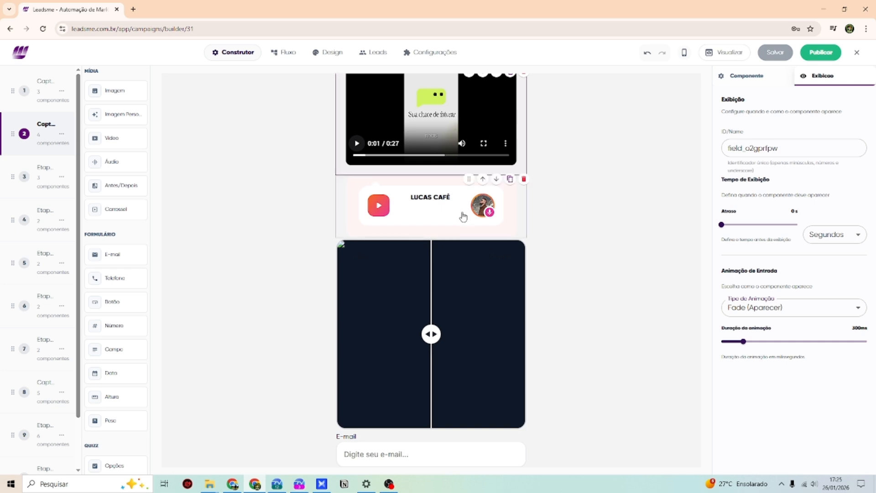
{"action": "scroll", "coordinate": [442, 106], "scroll_direction": "up", "scroll_amount": 2}
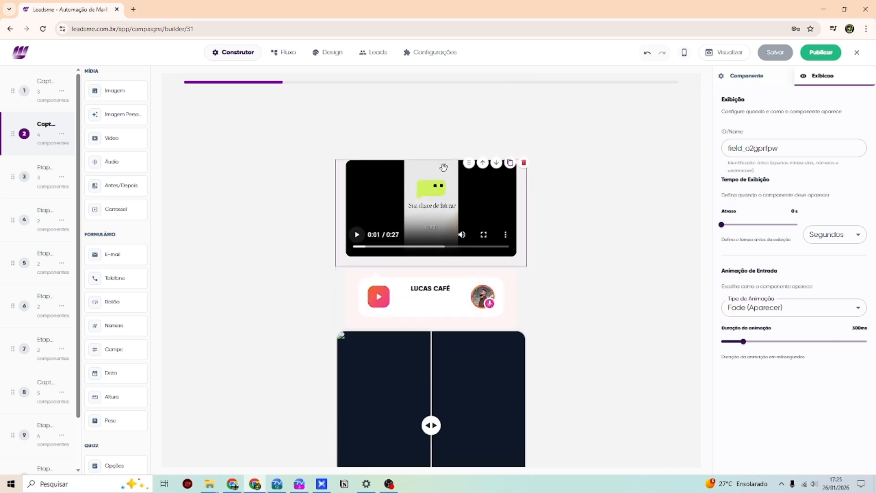
{"action": "scroll", "coordinate": [401, 307], "scroll_direction": "down", "scroll_amount": 3}
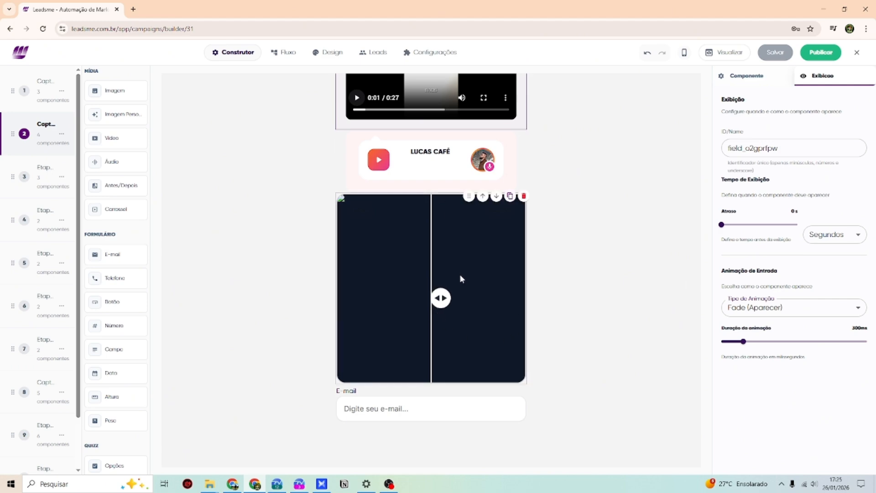
- Select the E-mail field and edit its Label in the Componente settings
{"action": "left_click", "coordinate": [349, 386]}
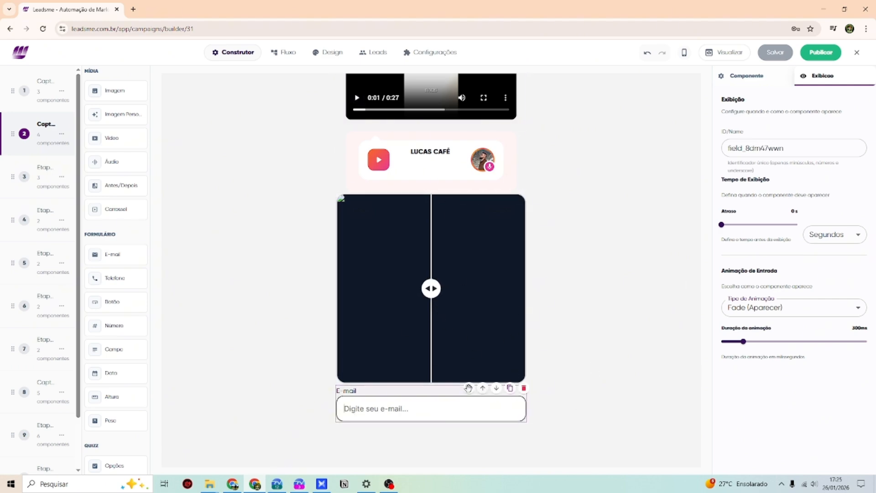
{"action": "left_click", "coordinate": [746, 76]}
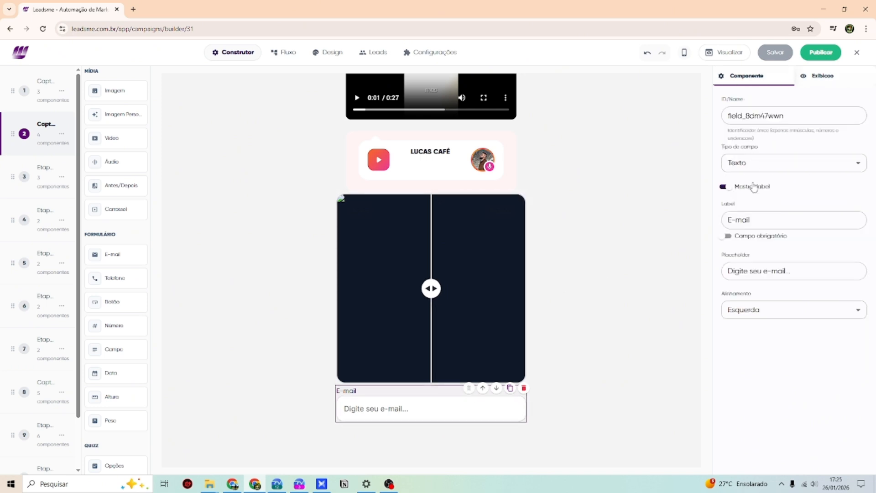
{"action": "left_click", "coordinate": [766, 218]}
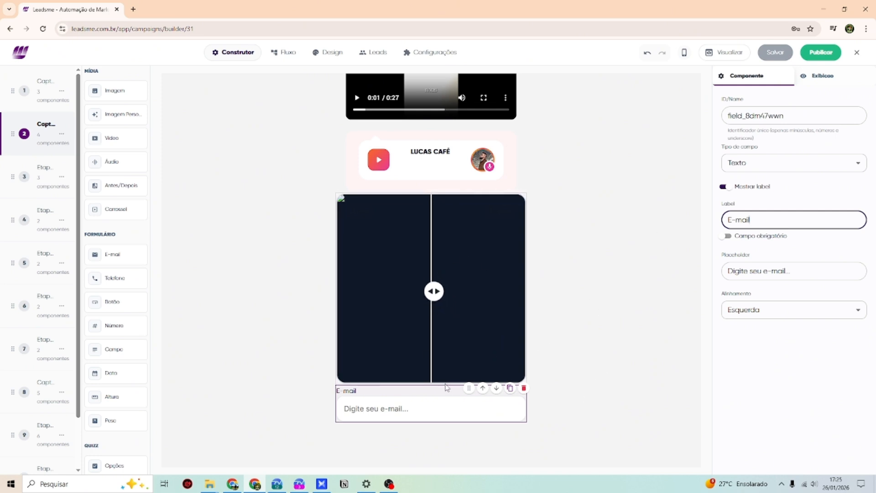
- Save the funnel and open its preview in a new tab
{"action": "left_click", "coordinate": [414, 409]}
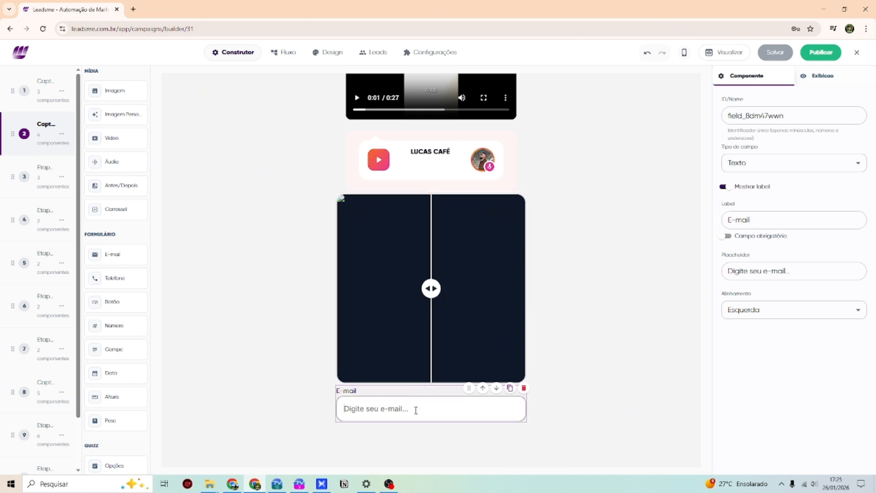
{"action": "left_click", "coordinate": [775, 52]}
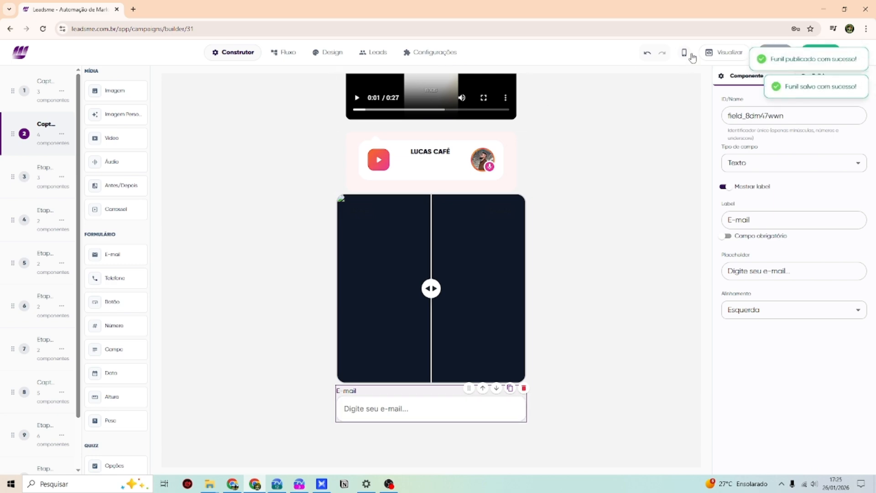
{"action": "left_click", "coordinate": [724, 53]}
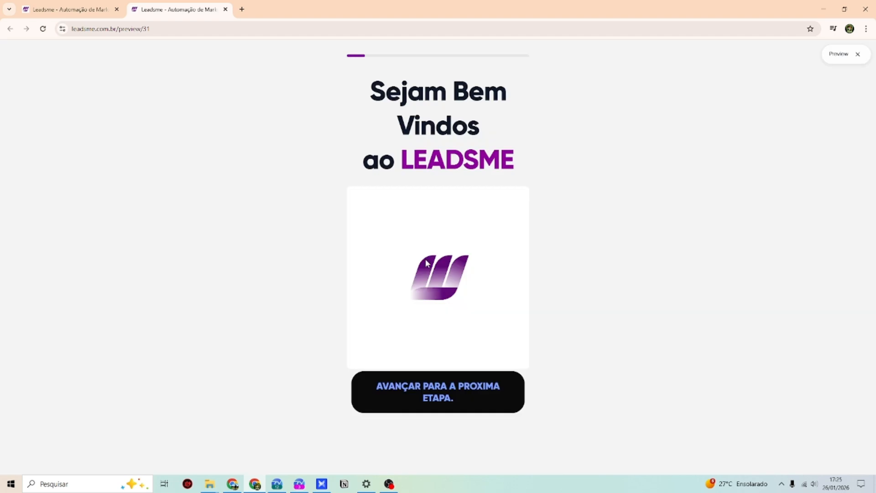
- In the preview, advance to step 2, enter an e-mail address, and slide the before/after divider left
{"action": "left_click", "coordinate": [443, 402]}
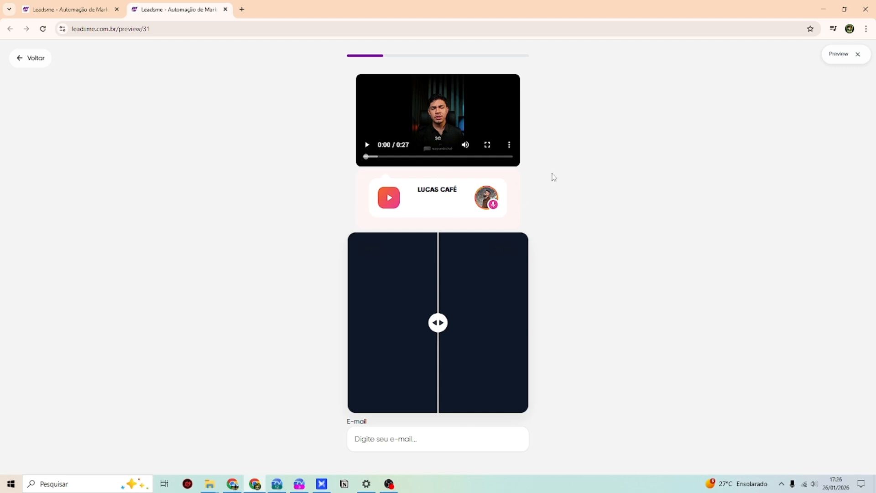
{"action": "left_click", "coordinate": [423, 449]}
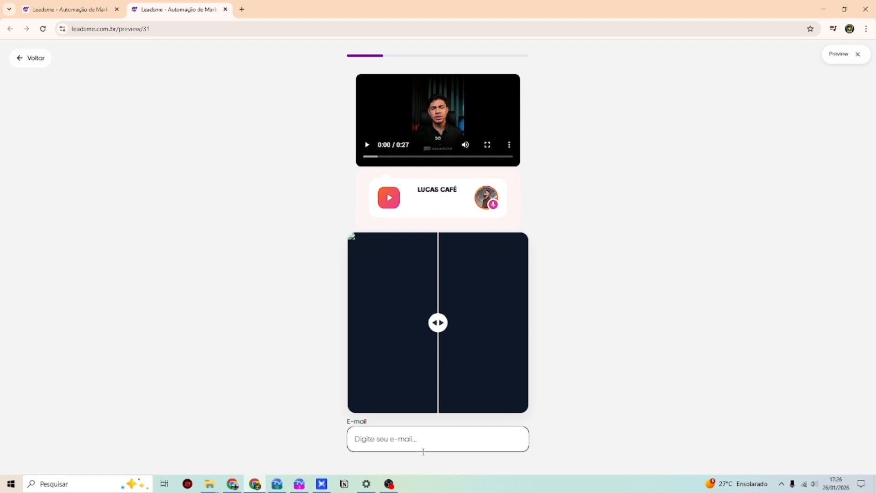
{"action": "type", "text": "GUILHERM"}
{"action": "key", "text": "BackSpace"}
{"action": "key", "text": "BackSpace"}
{"action": "key", "text": "BackSpace"}
{"action": "key", "text": "BackSpace"}
{"action": "key", "text": "BackSpace"}
{"action": "key", "text": "BackSpace"}
{"action": "key", "text": "BackSpace"}
{"action": "key", "text": "BackSpace"}
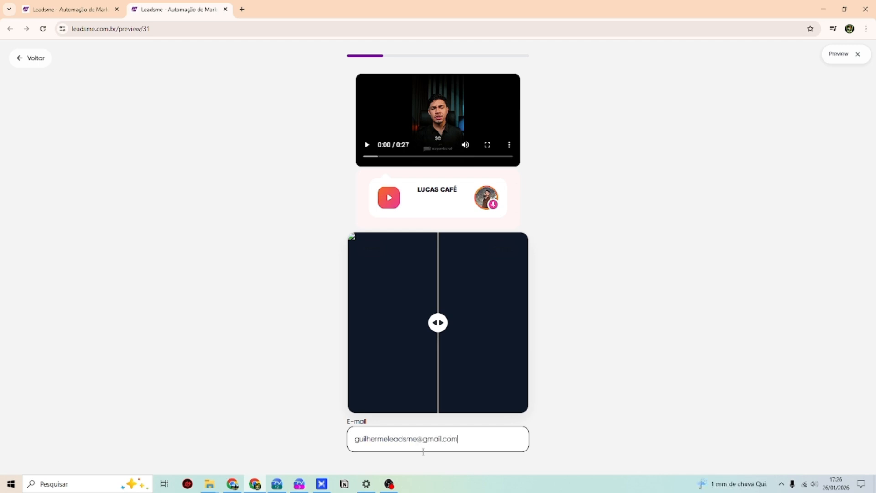
{"action": "left_click_drag", "start_coordinate": [471, 449], "coordinate": [333, 446]}
{"action": "left_click", "coordinate": [509, 435]}
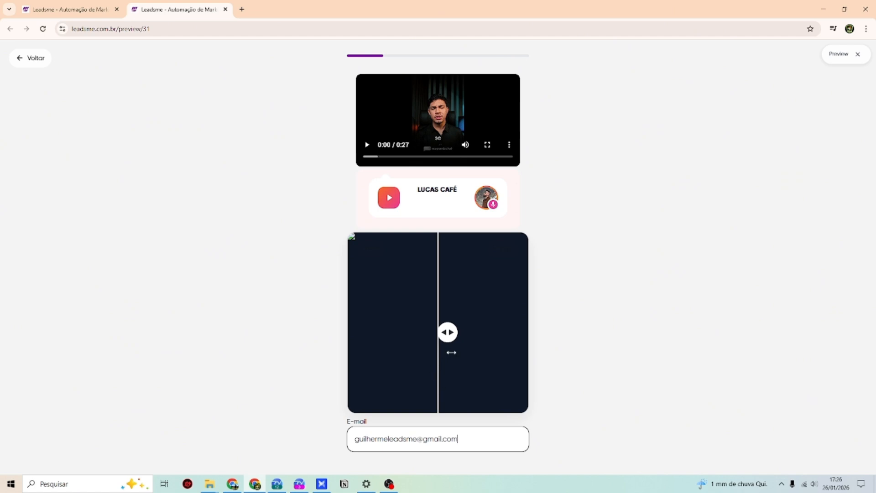
{"action": "left_click_drag", "start_coordinate": [451, 352], "coordinate": [409, 350]}
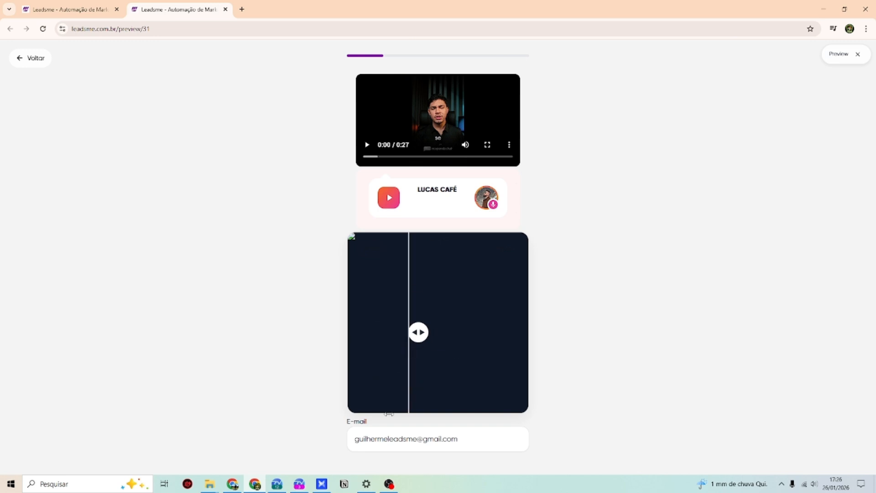
- Return to the builder and drag a Campo field above the E-mail field
{"action": "left_click", "coordinate": [28, 59]}
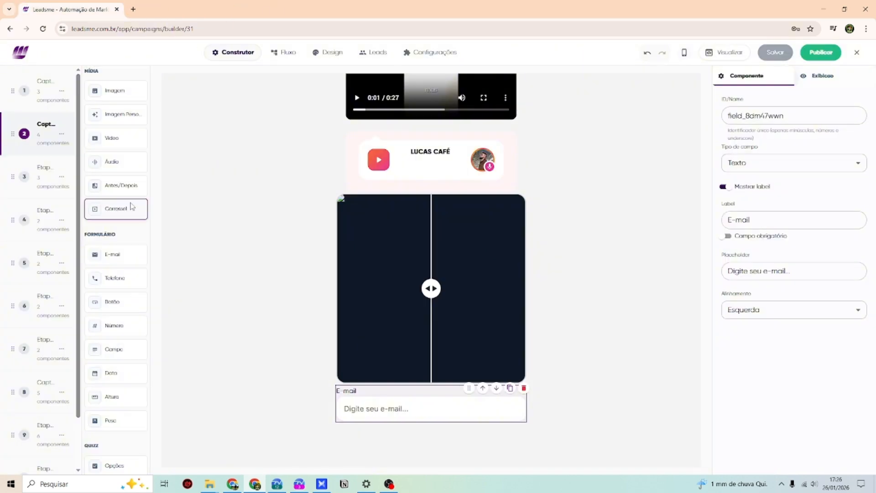
{"action": "scroll", "coordinate": [120, 219], "scroll_direction": "down", "scroll_amount": 1}
{"action": "left_click_drag", "start_coordinate": [115, 301], "coordinate": [402, 397]}
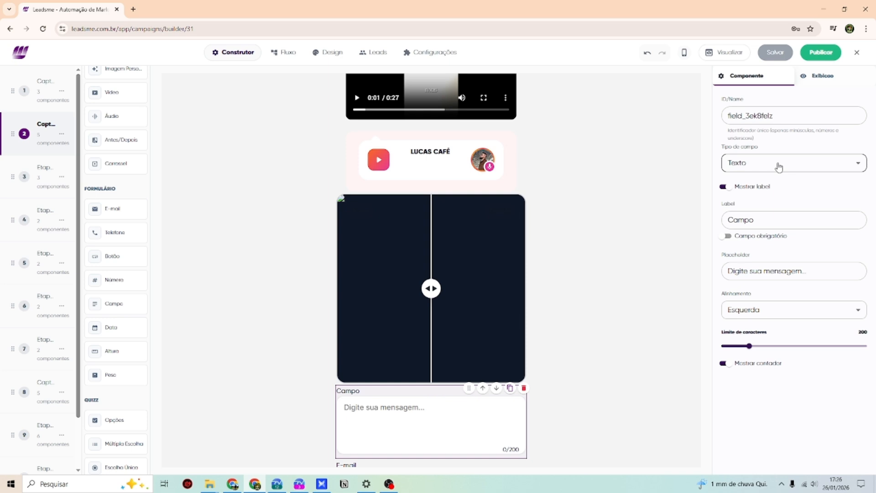
- Rename the new field's label to 'Telefone' and set its field type to Telefone
{"action": "double_click", "coordinate": [777, 216]}
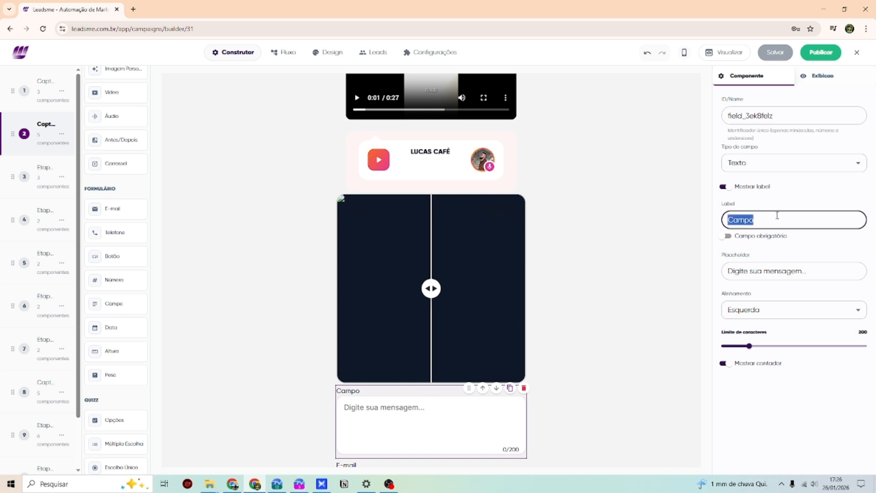
{"action": "type", "text": "Telefone"}
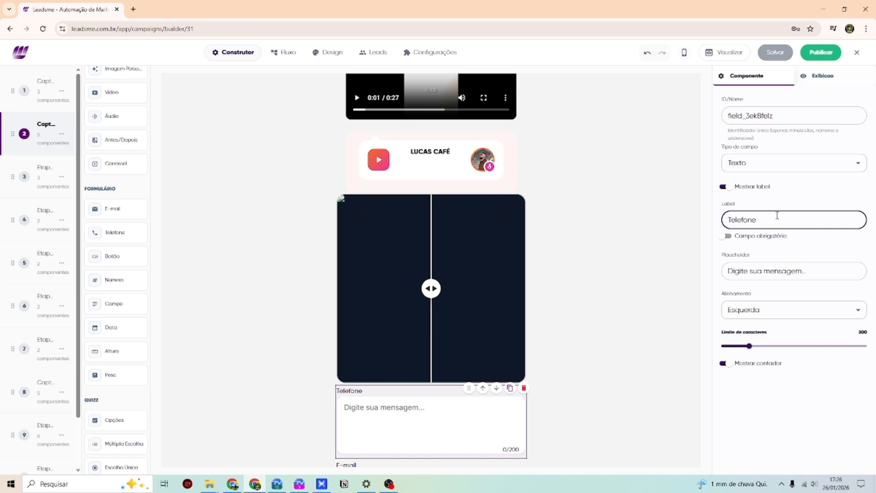
{"action": "left_click", "coordinate": [746, 168]}
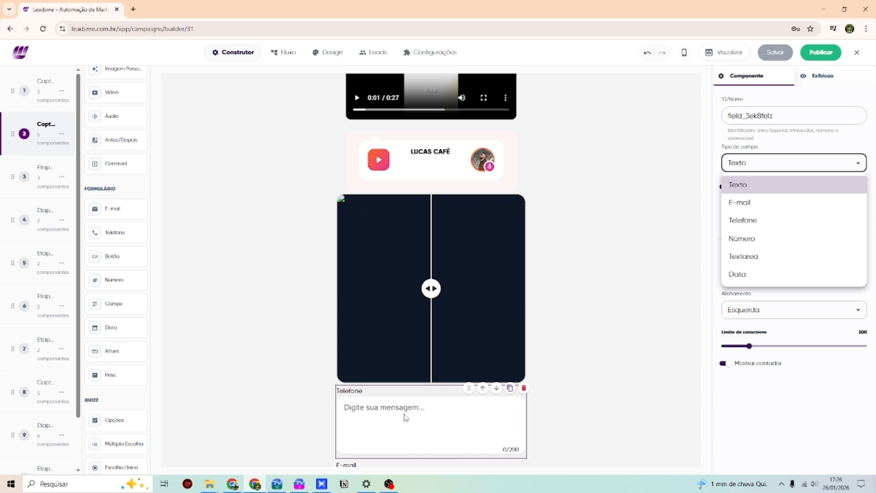
{"action": "left_click", "coordinate": [742, 220]}
{"action": "left_click", "coordinate": [363, 409]}
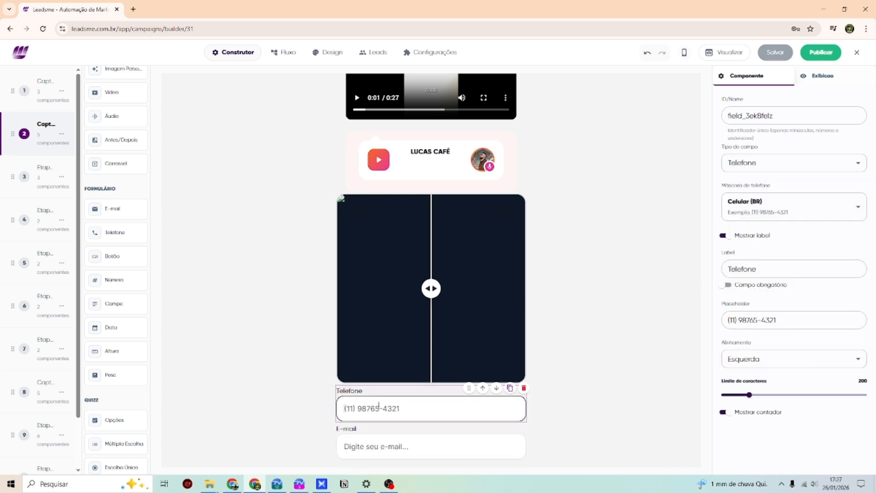
{"action": "left_click", "coordinate": [799, 320]}
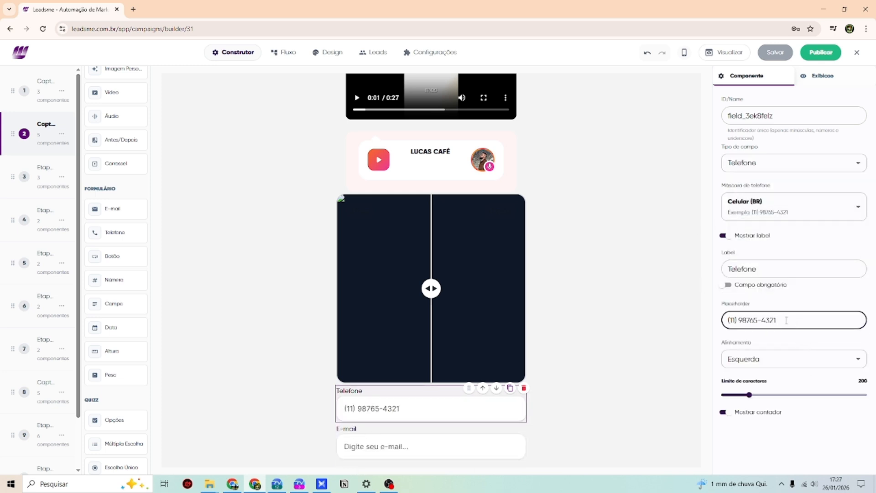
{"action": "left_click_drag", "start_coordinate": [797, 321], "coordinate": [780, 299]}
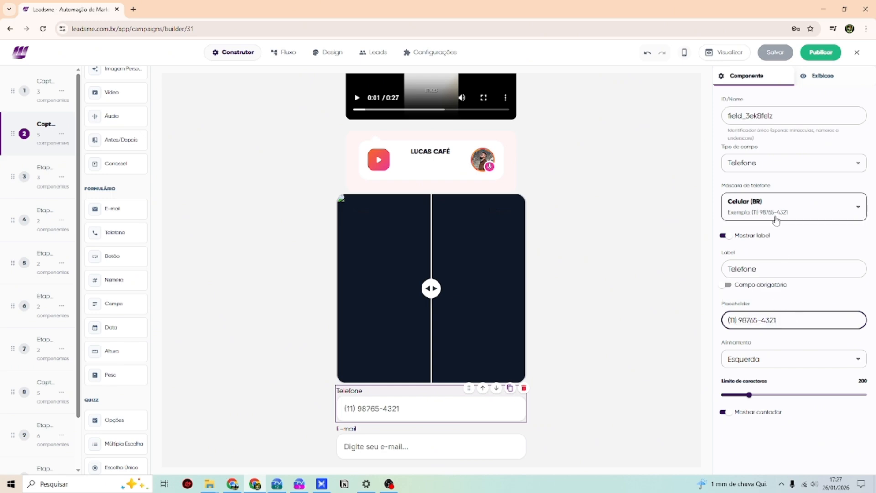
{"action": "triple_click", "coordinate": [803, 317]}
- Keep the placeholder unchanged and toggle Campo obrigatório, leaving the Telefone field optional
{"action": "left_click", "coordinate": [788, 307]}
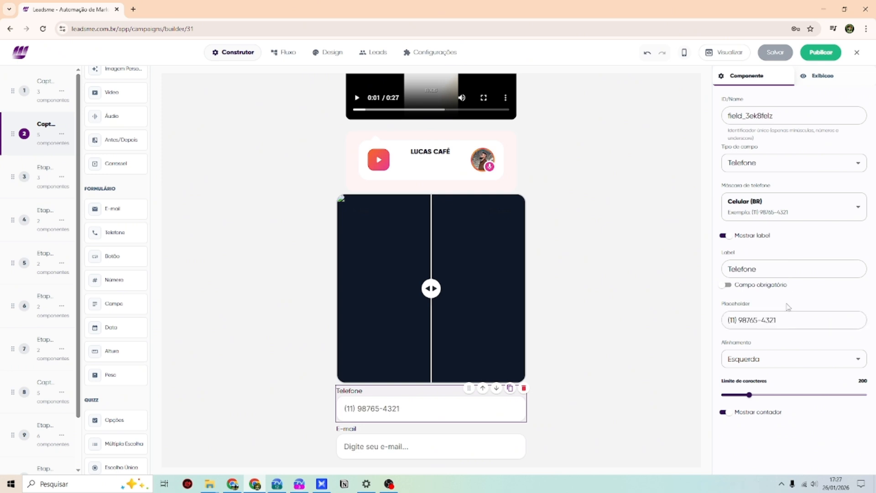
{"action": "left_click_drag", "start_coordinate": [795, 322], "coordinate": [727, 320]}
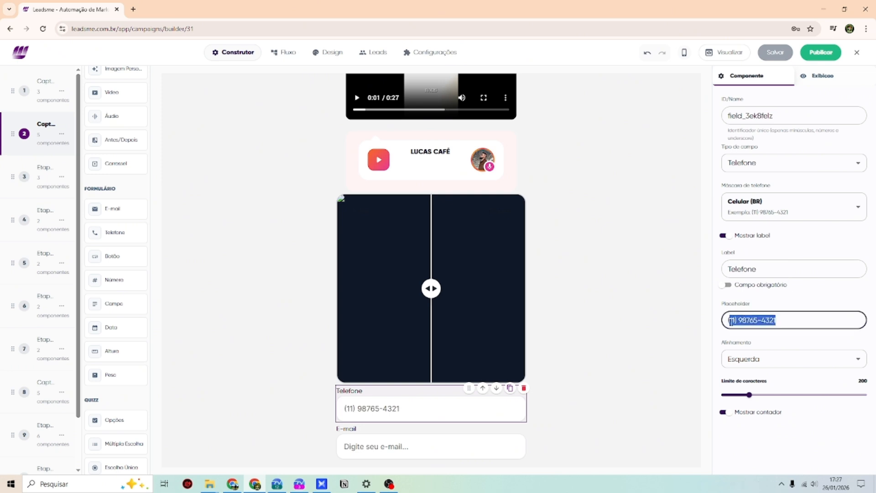
{"action": "left_click", "coordinate": [780, 310]}
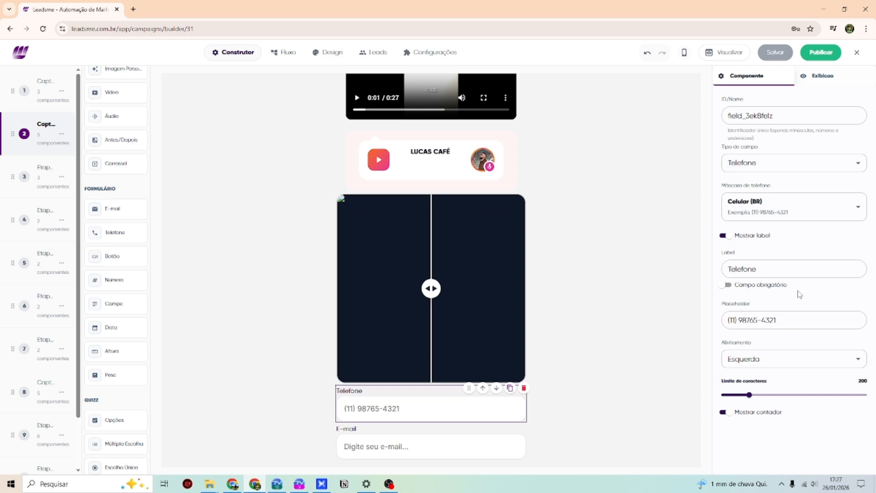
{"action": "left_click", "coordinate": [728, 285]}
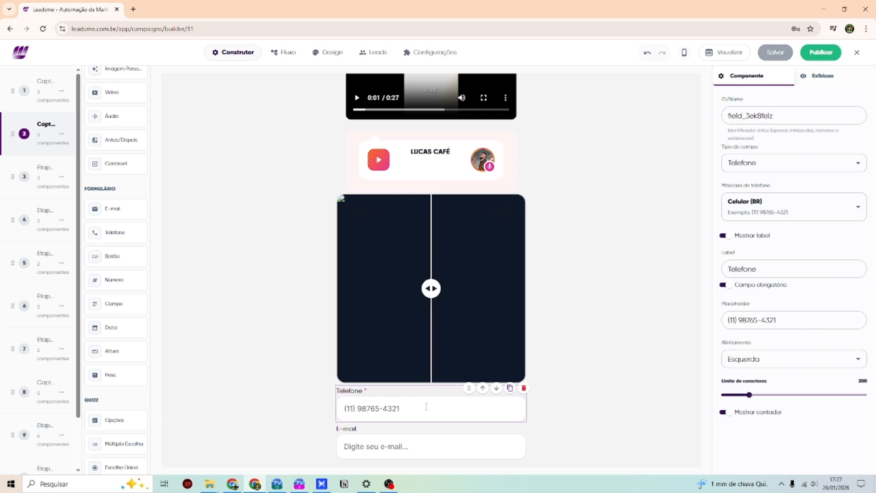
{"action": "left_click", "coordinate": [373, 400]}
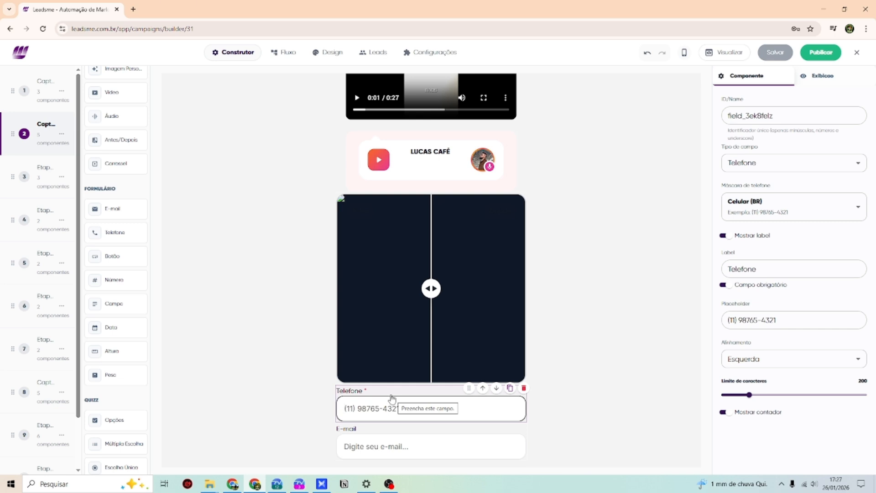
{"action": "left_click", "coordinate": [724, 284]}
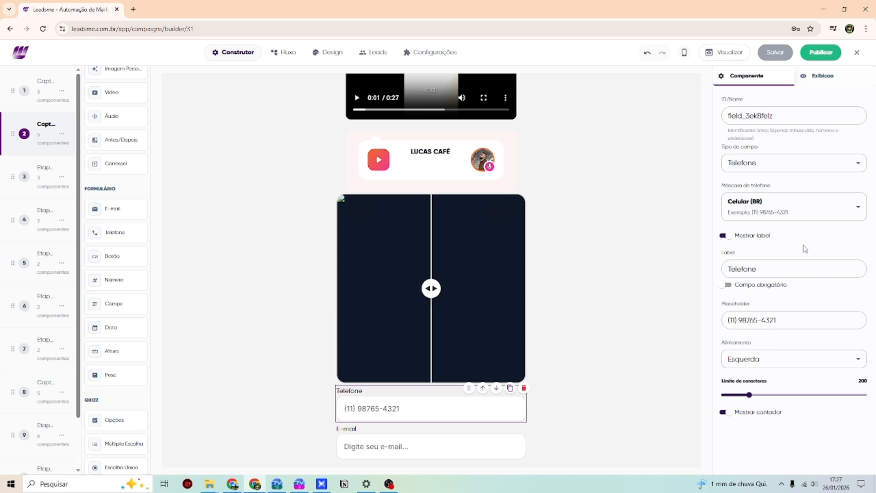
{"action": "left_click", "coordinate": [727, 288]}
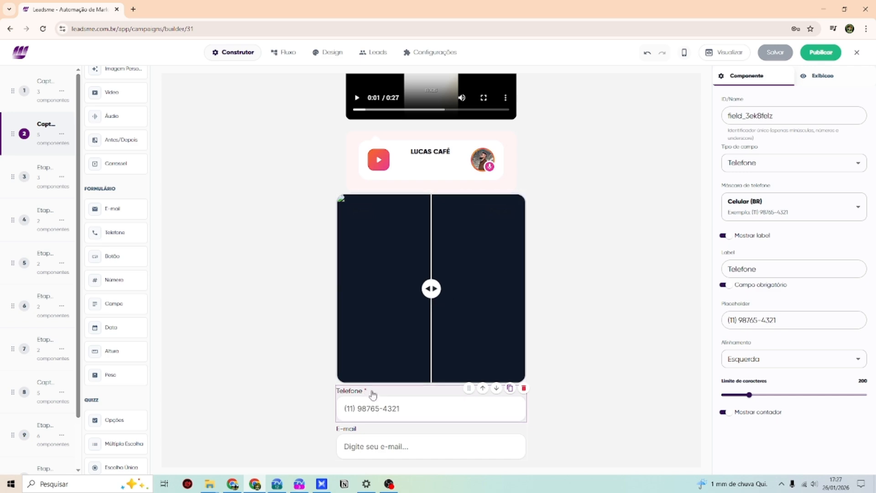
{"action": "left_click", "coordinate": [726, 285]}
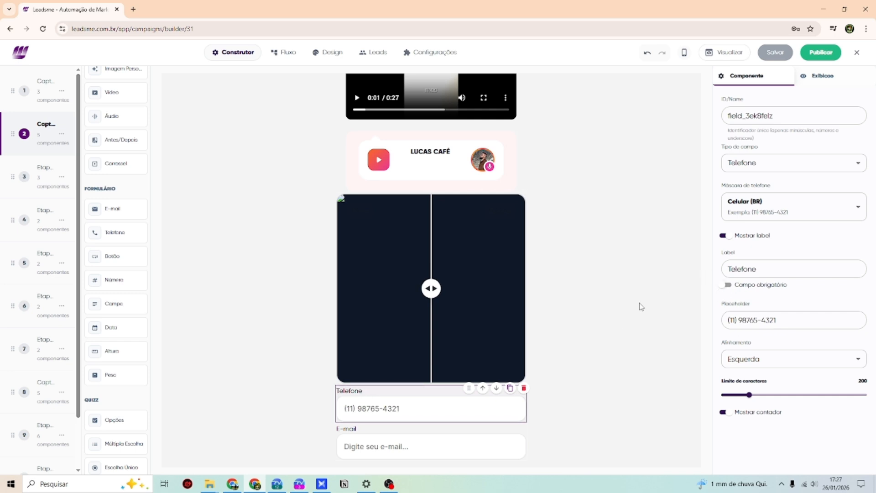
- Keep the Celular (BR) phone mask and publish the funnel
{"action": "left_click", "coordinate": [818, 214]}
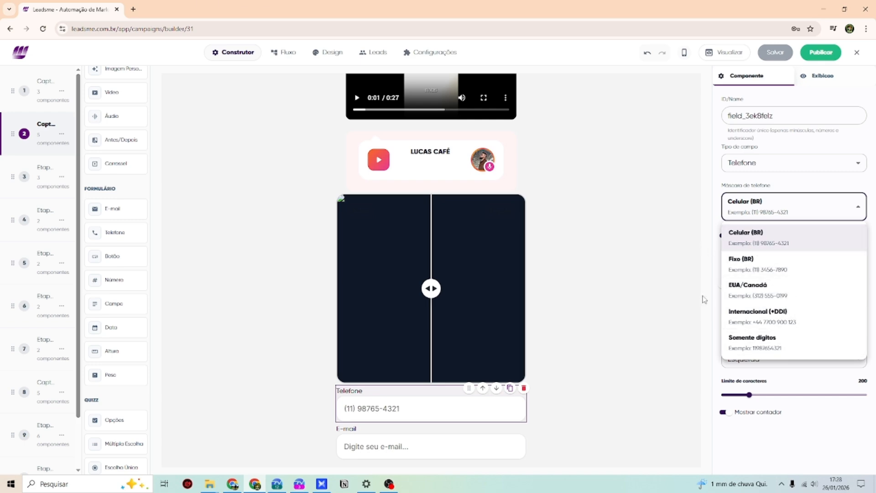
{"action": "left_click", "coordinate": [845, 159]}
{"action": "left_click", "coordinate": [809, 58]}
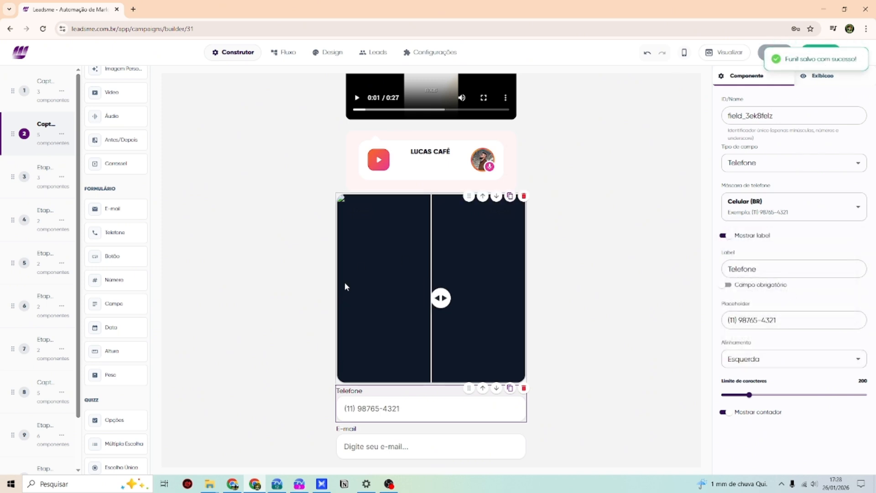
- Drag Data, Altura (180 cm) and Peso (70 kg) fields below the E-mail field
{"action": "scroll", "coordinate": [370, 268], "scroll_direction": "down", "scroll_amount": 2}
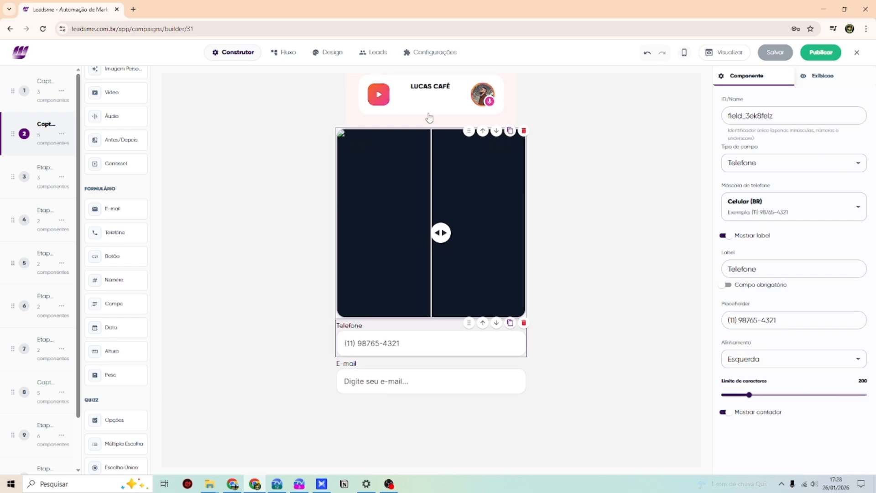
{"action": "left_click_drag", "start_coordinate": [111, 327], "coordinate": [422, 406]}
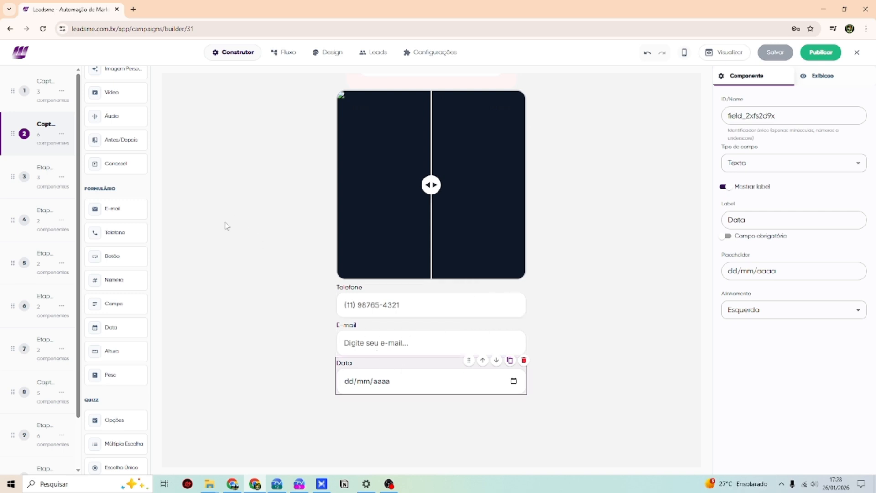
{"action": "left_click_drag", "start_coordinate": [121, 350], "coordinate": [402, 413]}
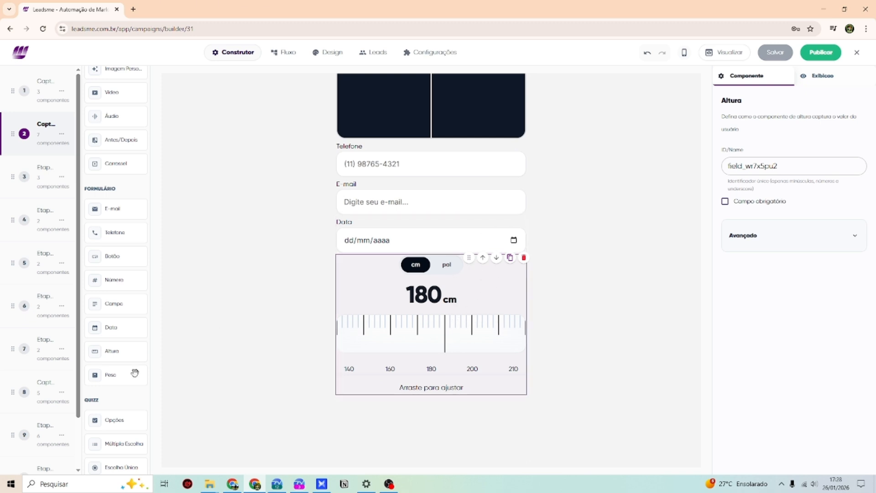
{"action": "left_click_drag", "start_coordinate": [111, 374], "coordinate": [466, 404]}
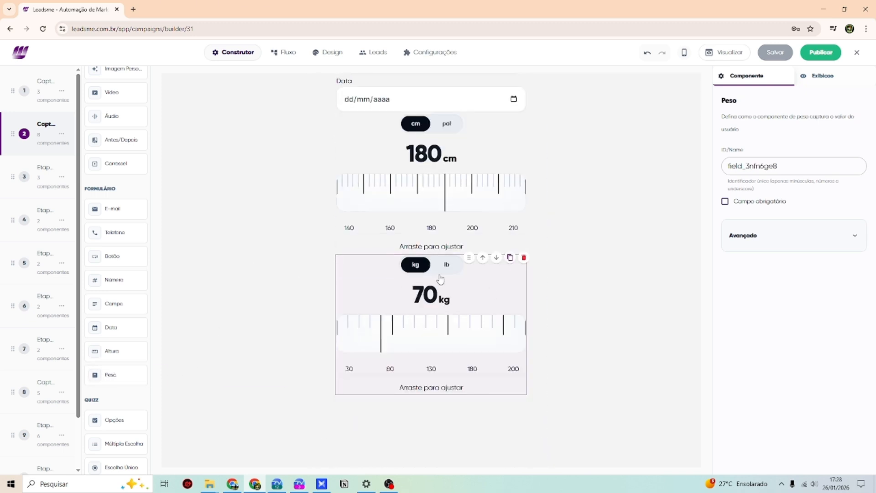
{"action": "scroll", "coordinate": [123, 337], "scroll_direction": "down", "scroll_amount": 2}
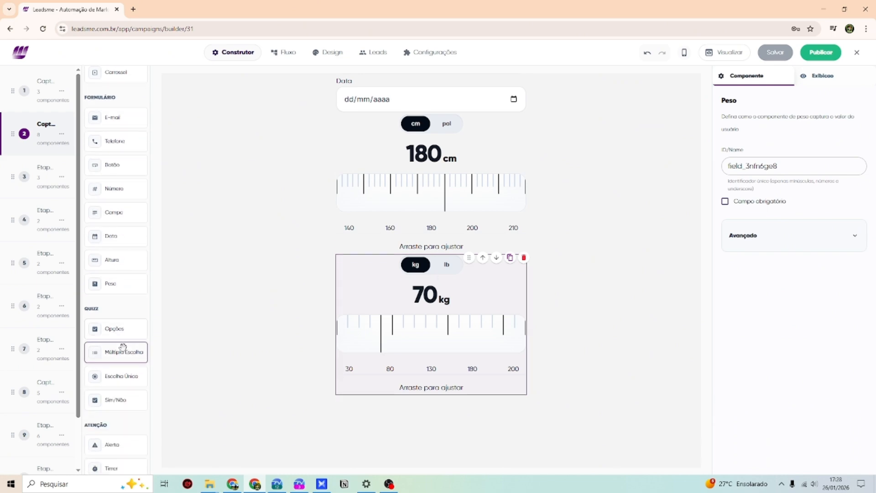
- Add an Opções quiz question below the Peso weight ruler
{"action": "left_click_drag", "start_coordinate": [114, 329], "coordinate": [461, 419]}
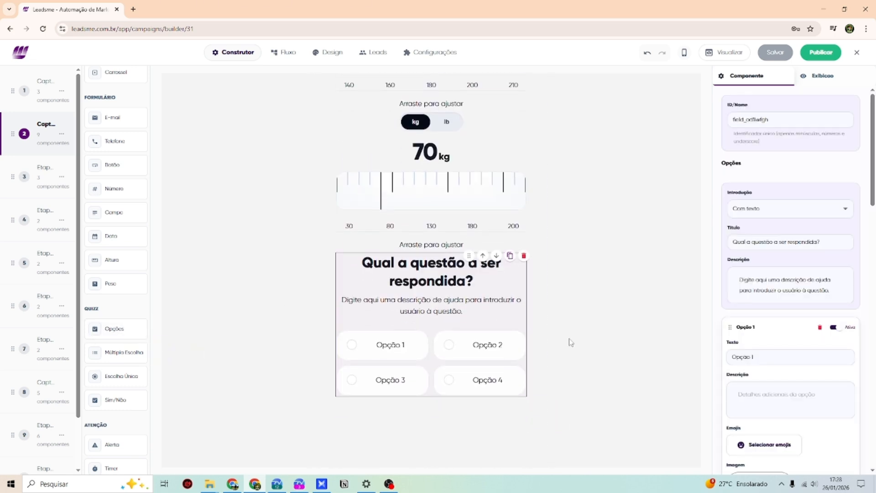
{"action": "left_click", "coordinate": [788, 210]}
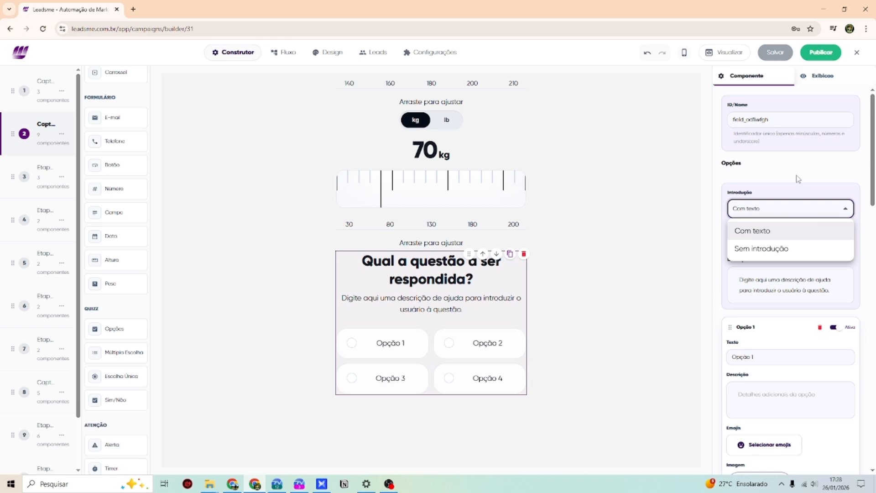
{"action": "left_click", "coordinate": [770, 136]}
{"action": "left_click", "coordinate": [776, 370]}
{"action": "triple_click", "coordinate": [769, 358]}
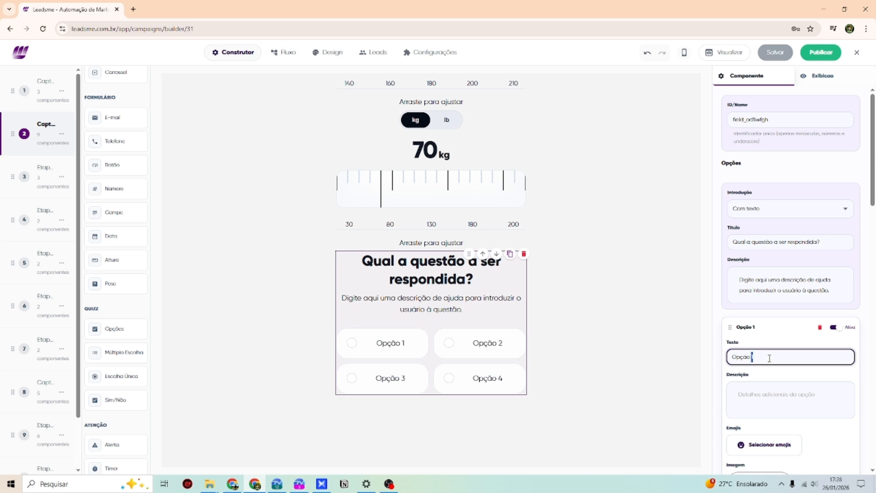
- Title the question 'Responda a pesquisa do leadsme' with description 'Selecione uma das opções abaixo:'
{"action": "triple_click", "coordinate": [782, 243]}
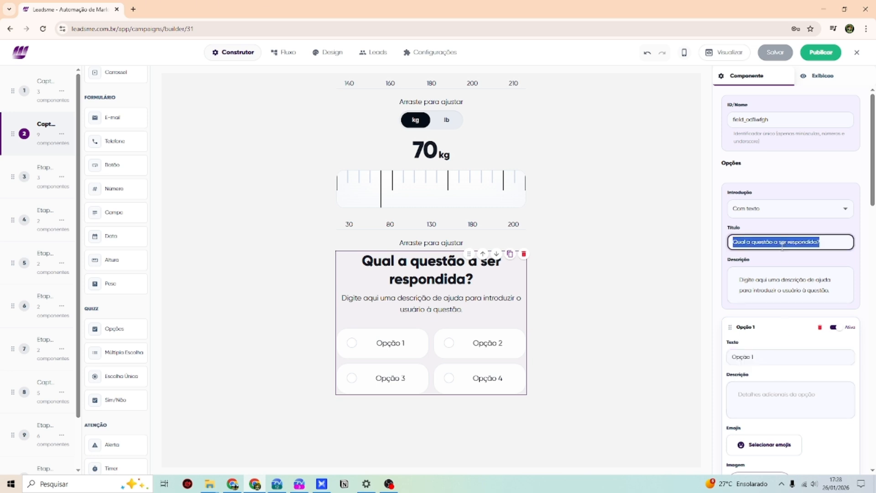
{"action": "type", "text": "R"}
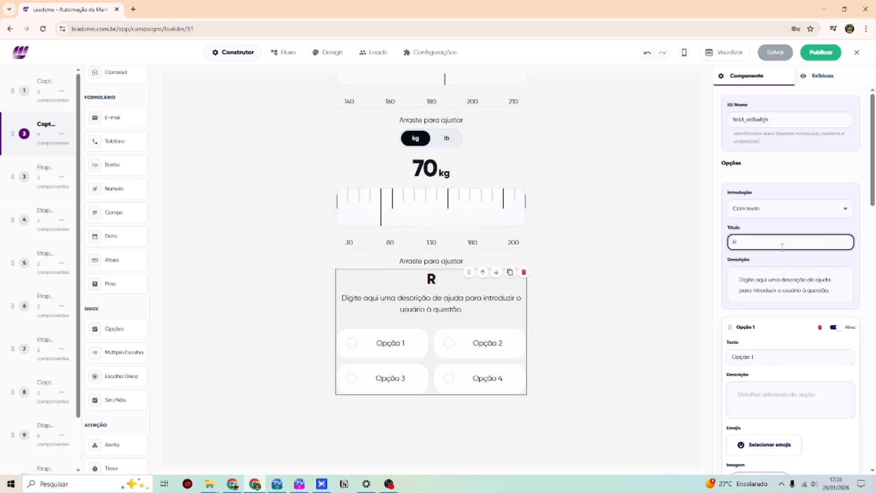
{"action": "type", "text": "esponda a pes"}
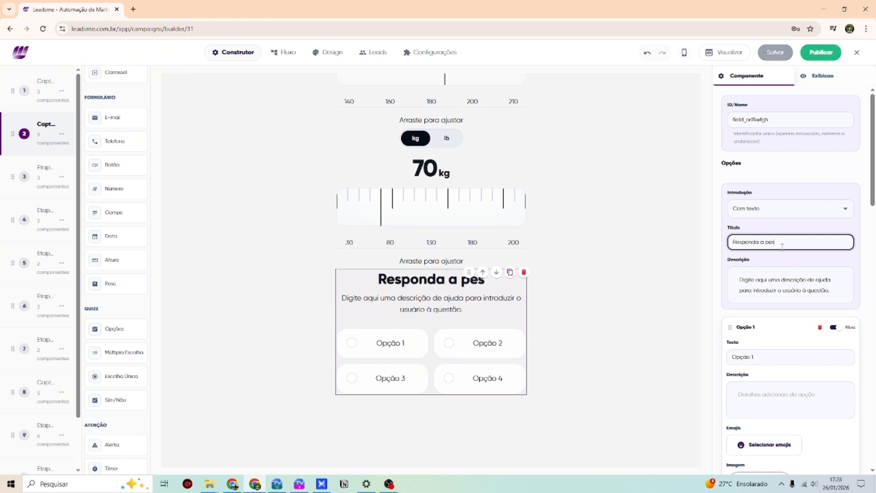
{"action": "type", "text": "quisa do leadsme"}
{"action": "key", "text": "Tab"}
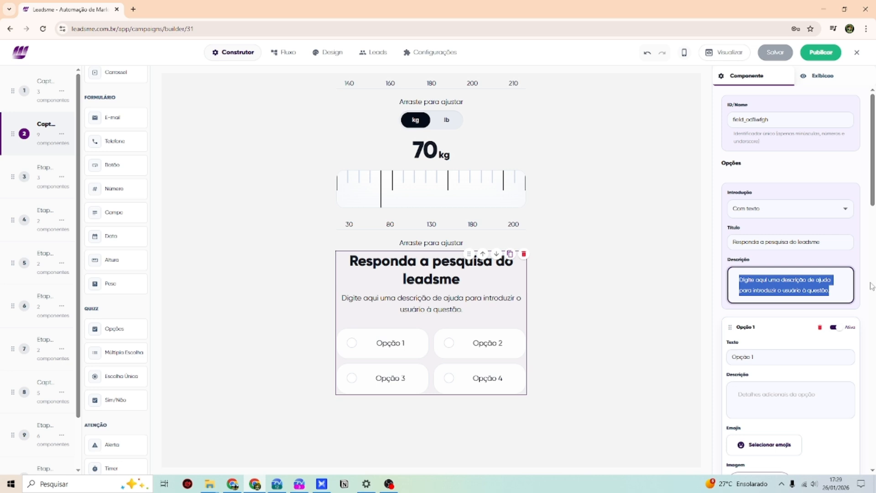
{"action": "type", "text": "Selecione uma das"}
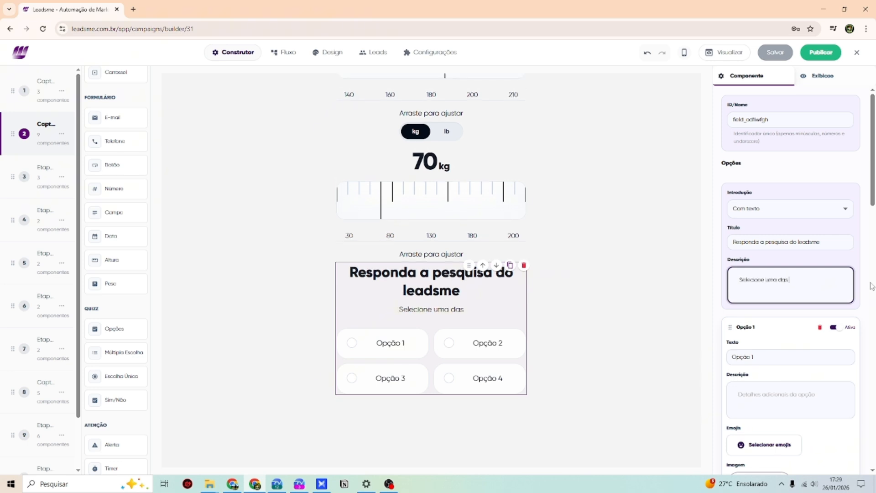
{"action": "type", "text": " opções ab"}
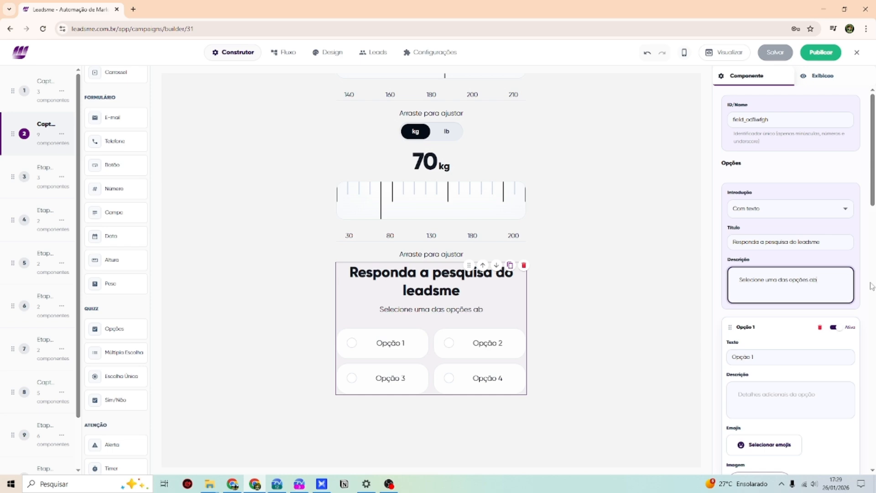
{"action": "type", "text": "aixo:"}
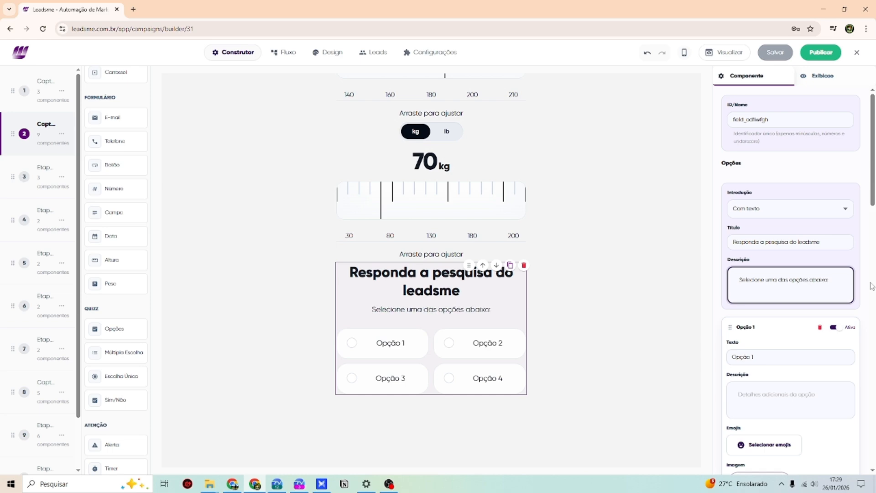
{"action": "scroll", "coordinate": [867, 292], "scroll_direction": "down", "scroll_amount": 1}
- Label the first answer 'Não entendo sobre quiz', leaving its emoji unchanged
{"action": "left_click", "coordinate": [777, 314]}
{"action": "key", "text": "ctrl+a"}
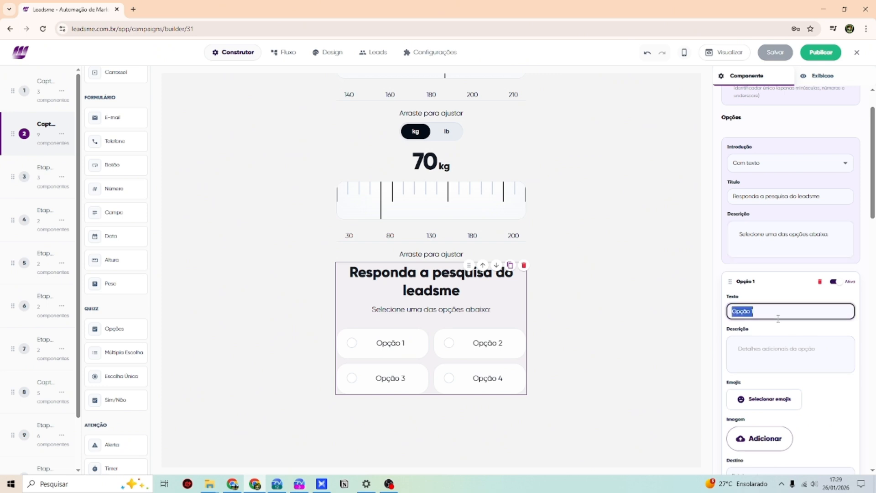
{"action": "type", "text": "Não entendo sobre quiz"}
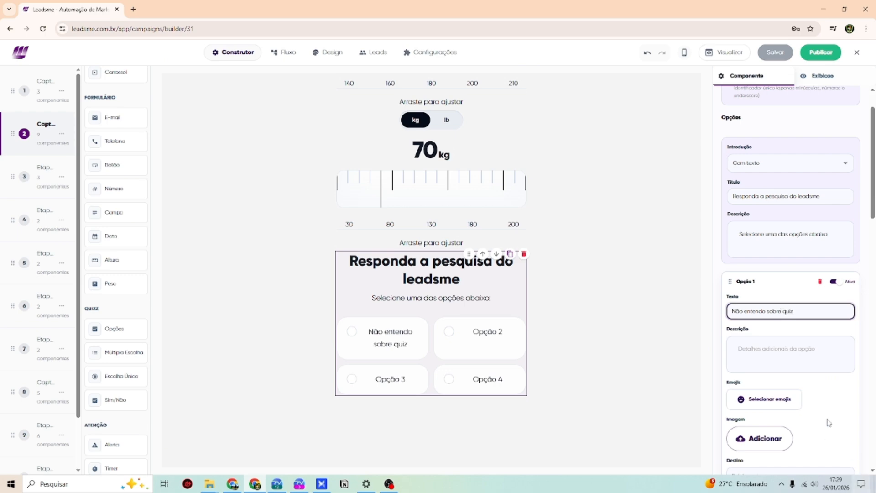
{"action": "scroll", "coordinate": [828, 422], "scroll_direction": "down", "scroll_amount": 5}
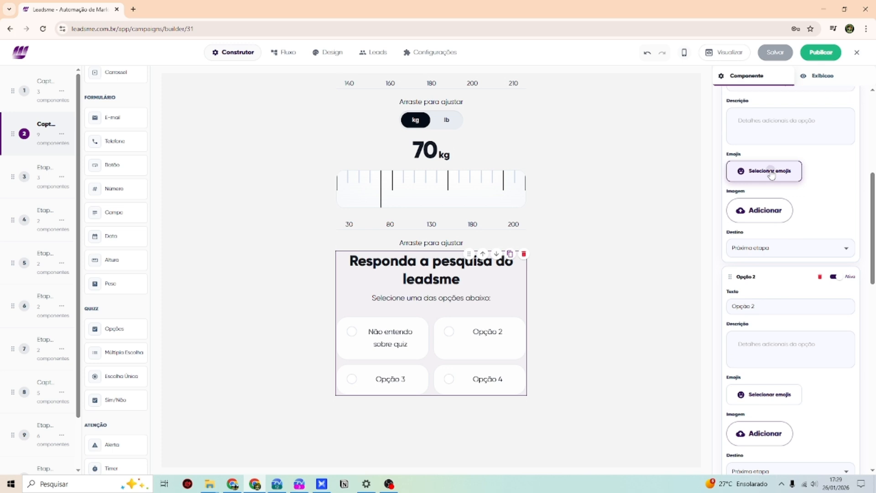
{"action": "left_click", "coordinate": [771, 175]}
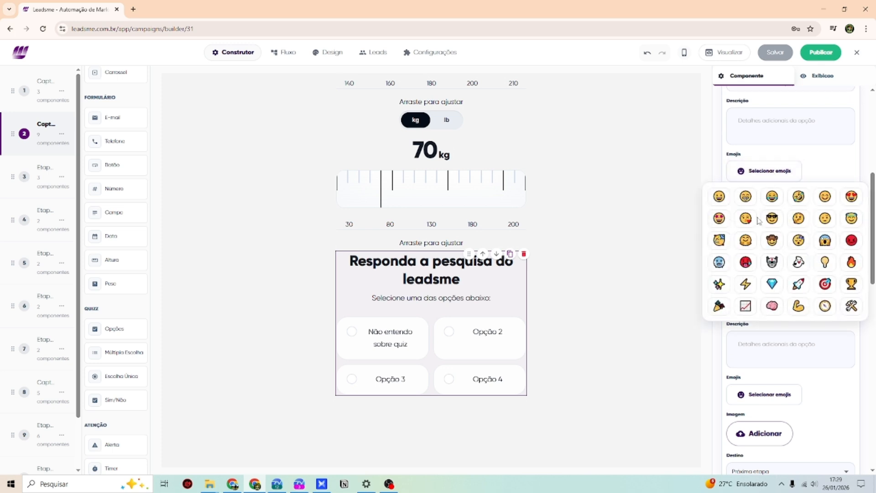
{"action": "left_click", "coordinate": [820, 177]}
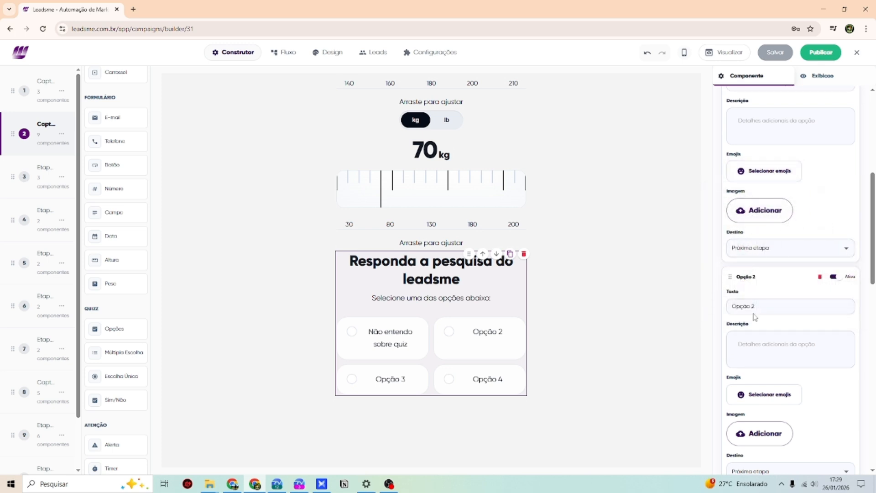
- Change the second answer's text to 'Já utilizei uma vez'
{"action": "left_click", "coordinate": [787, 306]}
{"action": "scroll", "coordinate": [776, 256], "scroll_direction": "down", "scroll_amount": 2}
{"action": "triple_click", "coordinate": [771, 222]}
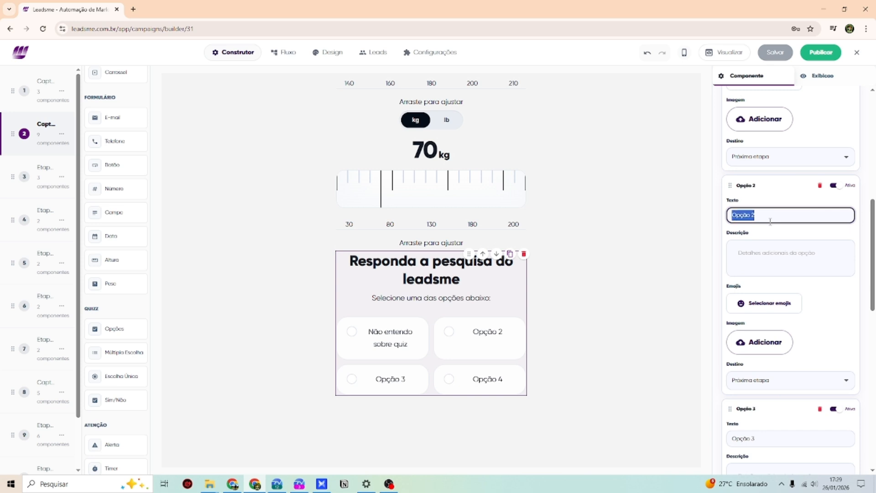
{"action": "key", "text": "BackSpace"}
{"action": "type", "text": "já utilizei uma v"}
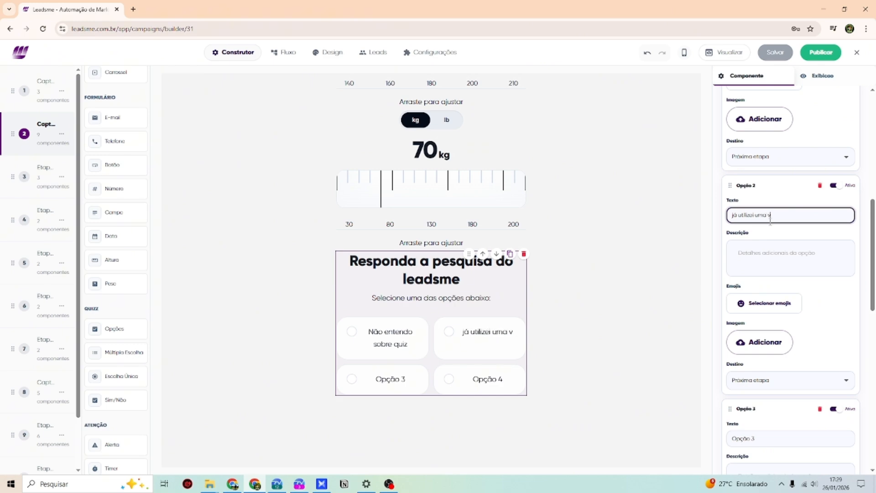
{"action": "type", "text": "ez"}
{"action": "key", "text": "BackSpace"}
{"action": "type", "text": "J"}
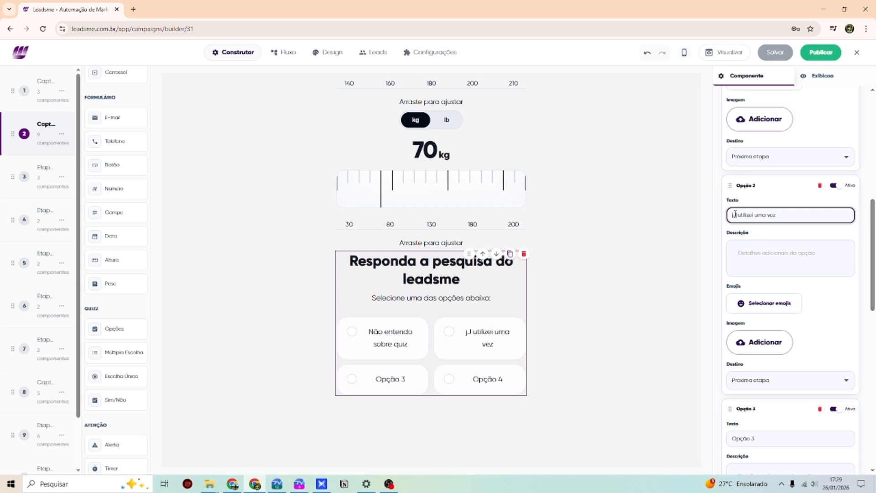
{"action": "key", "text": "BackSpace"}
{"action": "key", "text": "BackSpace"}
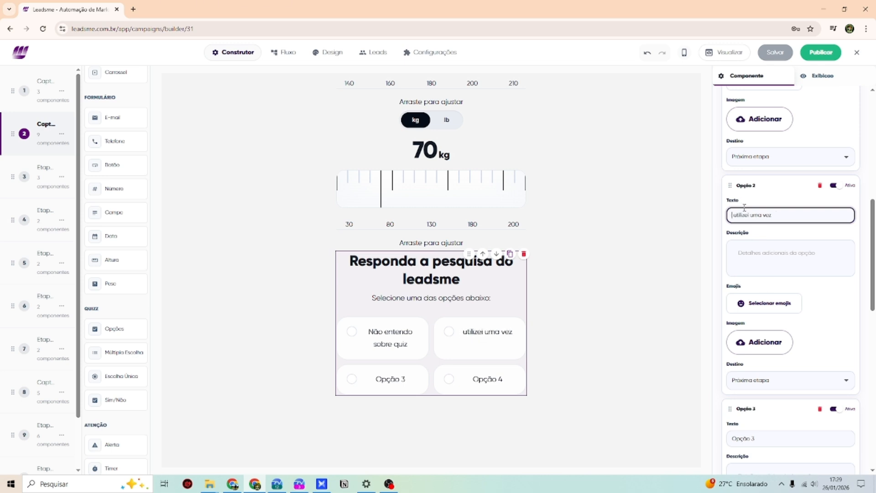
{"action": "type", "text": "Já"}
- Set the third answer to 'Já tenho resultados com o quiz'
{"action": "scroll", "coordinate": [782, 290], "scroll_direction": "down", "scroll_amount": 3}
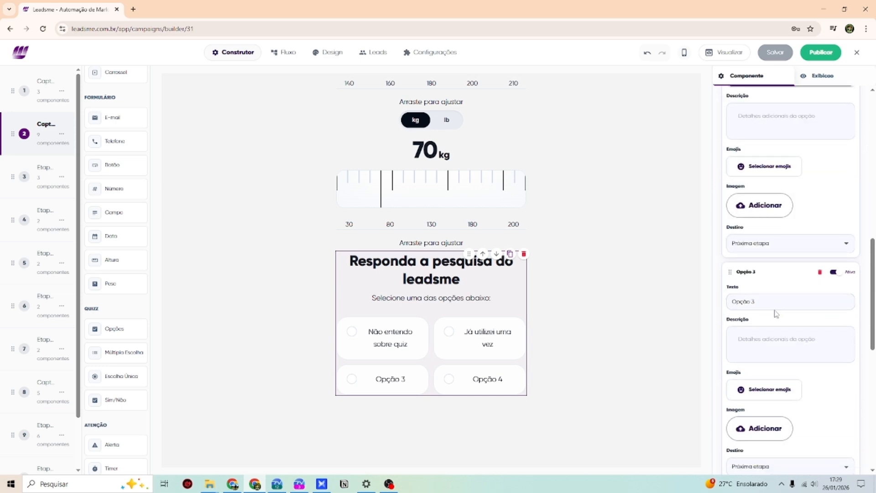
{"action": "triple_click", "coordinate": [760, 301]}
{"action": "type", "text": "J"}
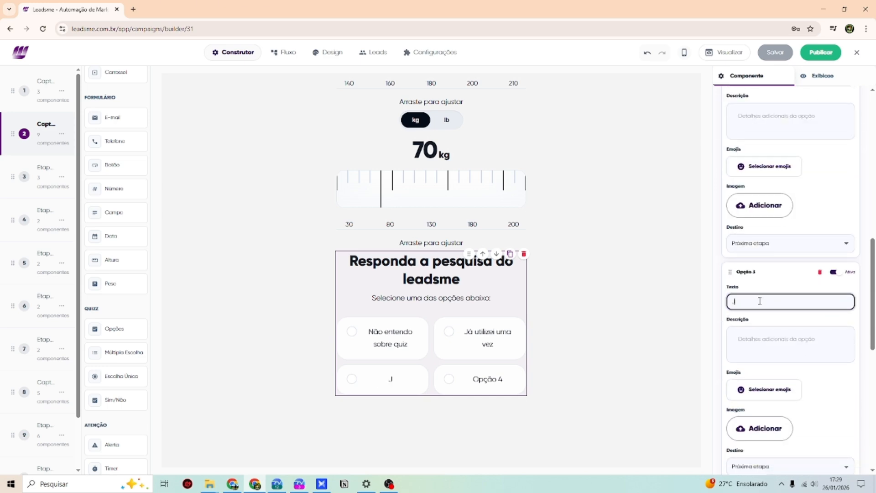
{"action": "type", "text": "á tenho resultados com o q"}
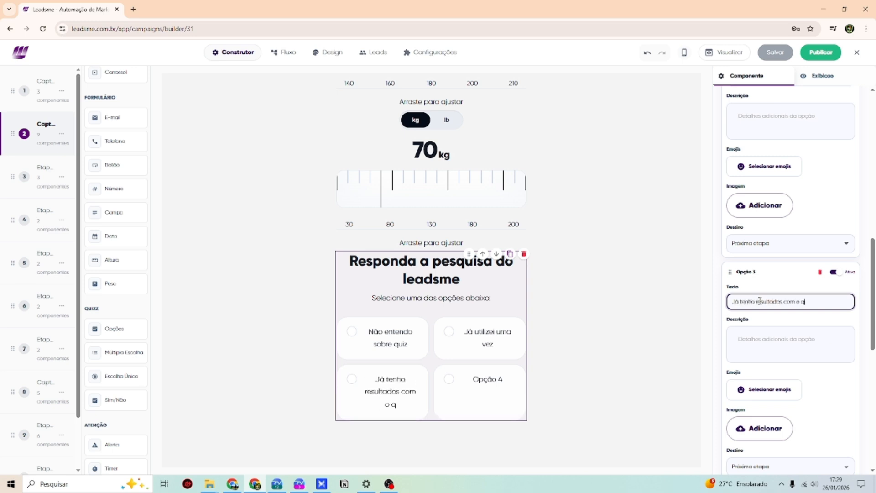
{"action": "key", "text": "BackSpace"}
{"action": "type", "text": "leadsme"}
{"action": "scroll", "coordinate": [766, 303], "scroll_direction": "down", "scroll_amount": 1}
{"action": "scroll", "coordinate": [766, 303], "scroll_direction": "down", "scroll_amount": 3}
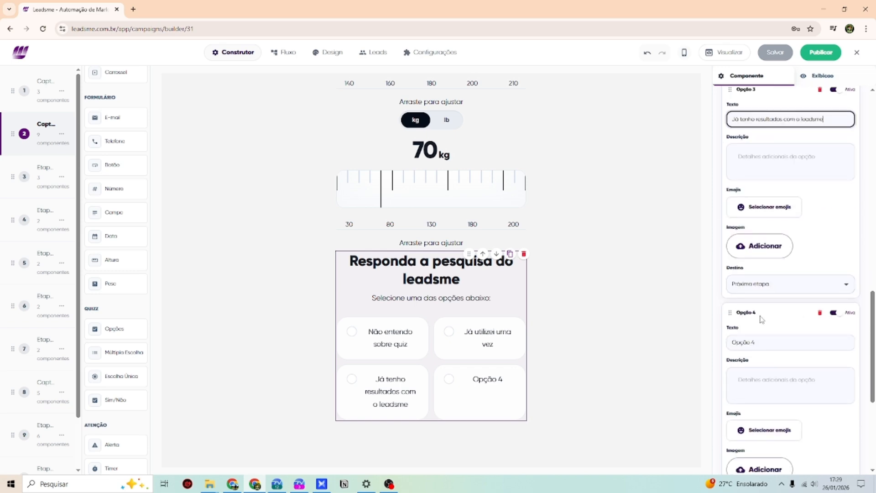
{"action": "left_click_drag", "start_coordinate": [823, 119], "coordinate": [800, 119]}
{"action": "type", "text": "quiz"}
- Set the fourth answer to 'Não tenho interesse'
{"action": "left_click", "coordinate": [771, 343]}
{"action": "triple_click", "coordinate": [772, 343]}
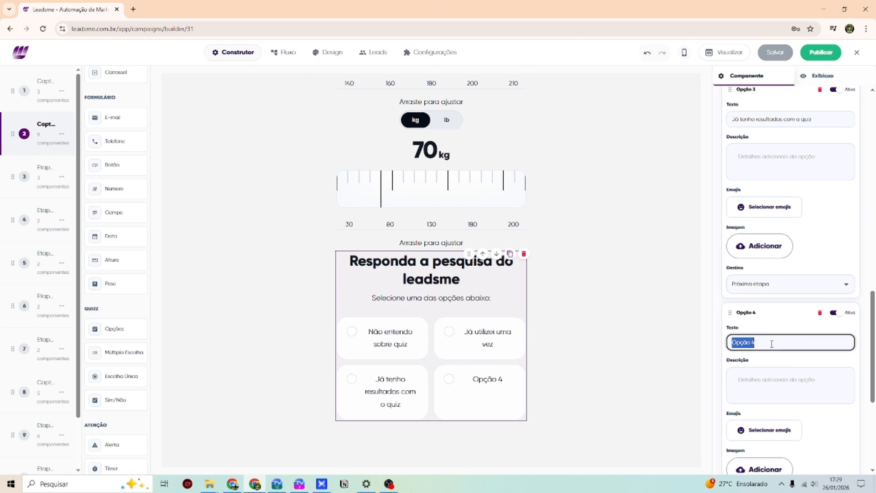
{"action": "type", "text": "N~ão tenho"}
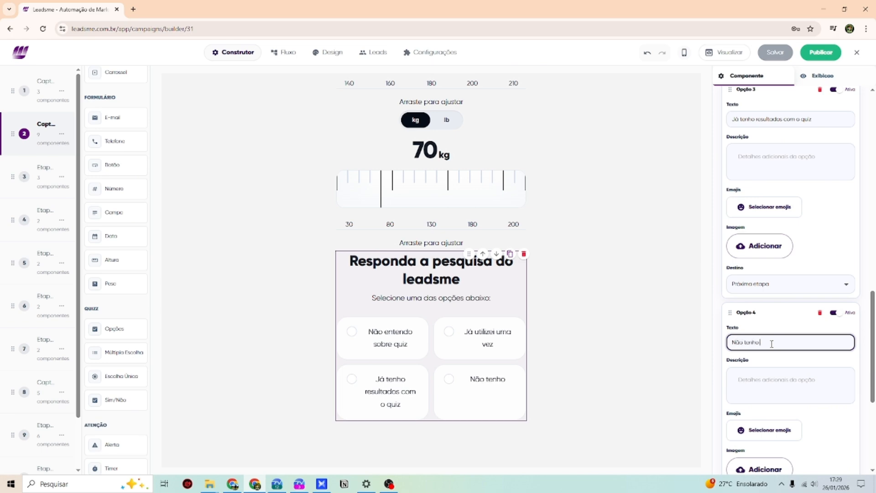
{"action": "type", "text": " interesse"}
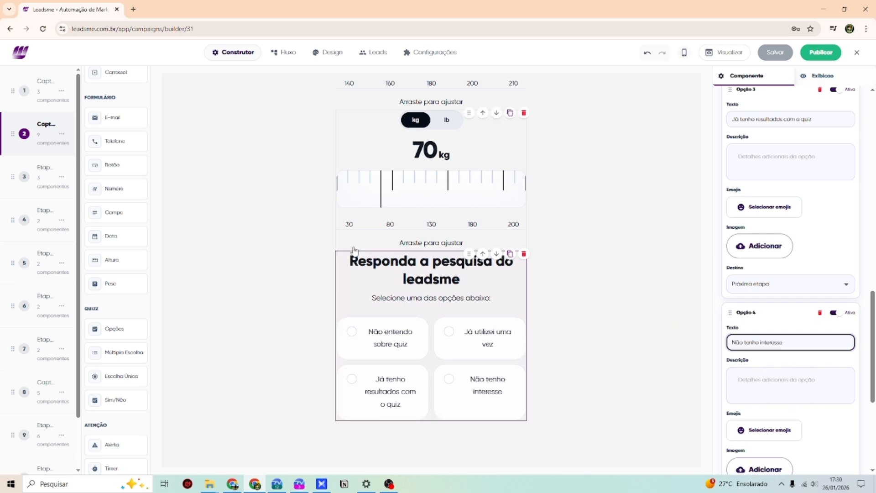
{"action": "scroll", "coordinate": [765, 360], "scroll_direction": "down", "scroll_amount": 5}
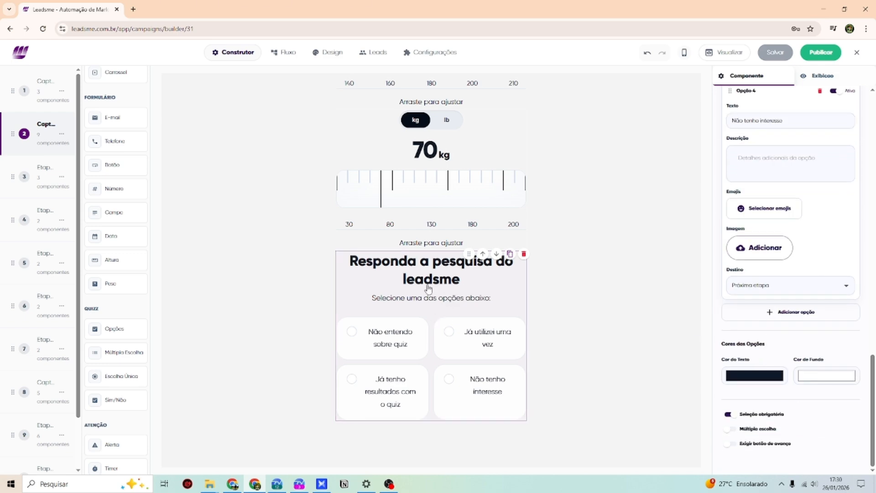
- Save and publish the funnel
{"action": "left_click", "coordinate": [778, 53]}
{"action": "left_click", "coordinate": [820, 50]}
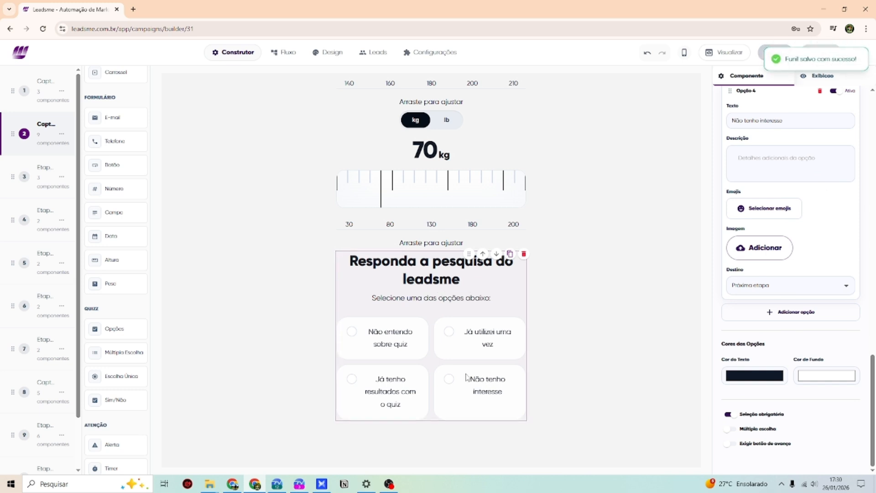
{"action": "scroll", "coordinate": [662, 276], "scroll_direction": "down", "scroll_amount": 1}
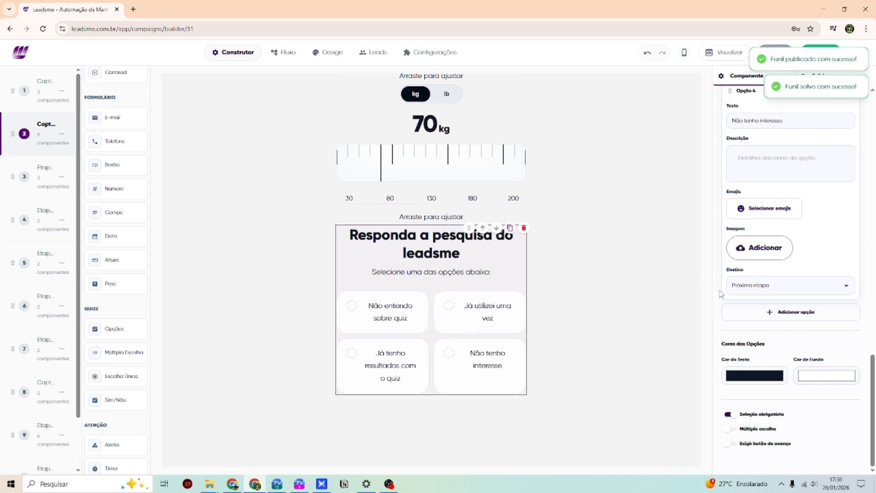
{"action": "scroll", "coordinate": [776, 292], "scroll_direction": "up", "scroll_amount": 1}
{"action": "scroll", "coordinate": [782, 307], "scroll_direction": "up", "scroll_amount": 10}
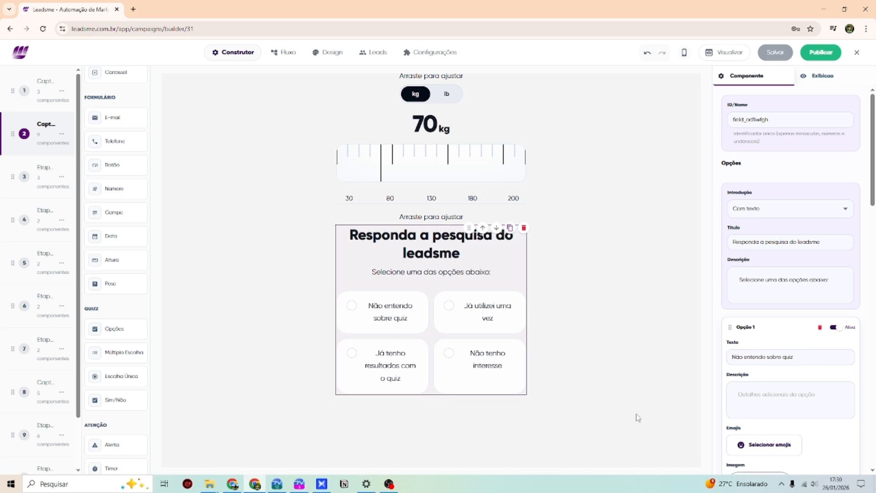
{"action": "scroll", "coordinate": [770, 312], "scroll_direction": "down", "scroll_amount": 5}
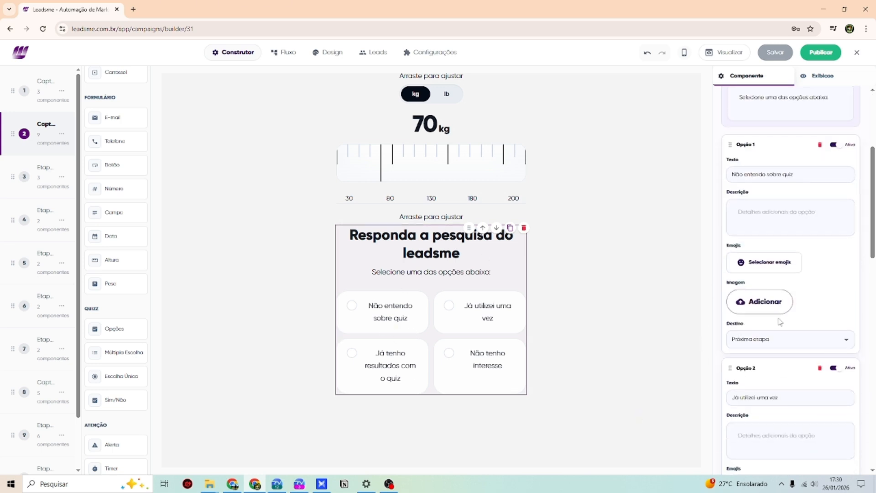
{"action": "scroll", "coordinate": [775, 311], "scroll_direction": "up", "scroll_amount": 4}
{"action": "scroll", "coordinate": [791, 311], "scroll_direction": "down", "scroll_amount": 3}
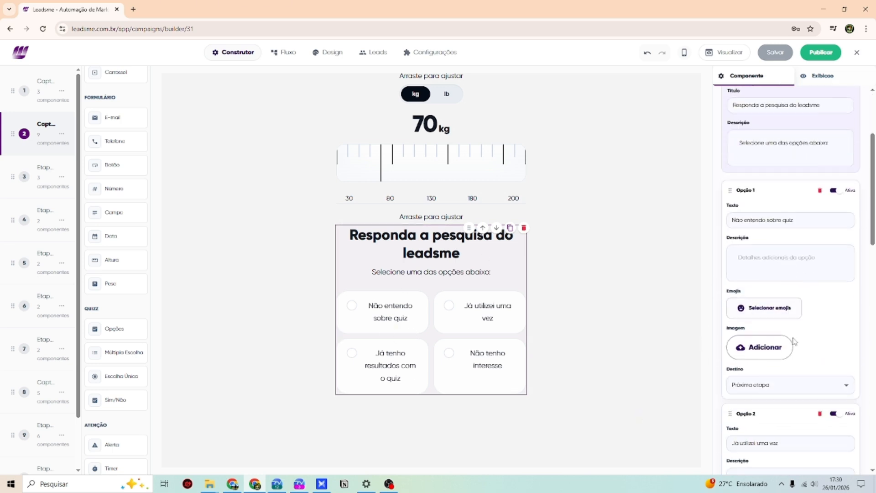
- Check the first answer's Destino and keep it set to Próxima etapa
{"action": "left_click", "coordinate": [782, 385]}
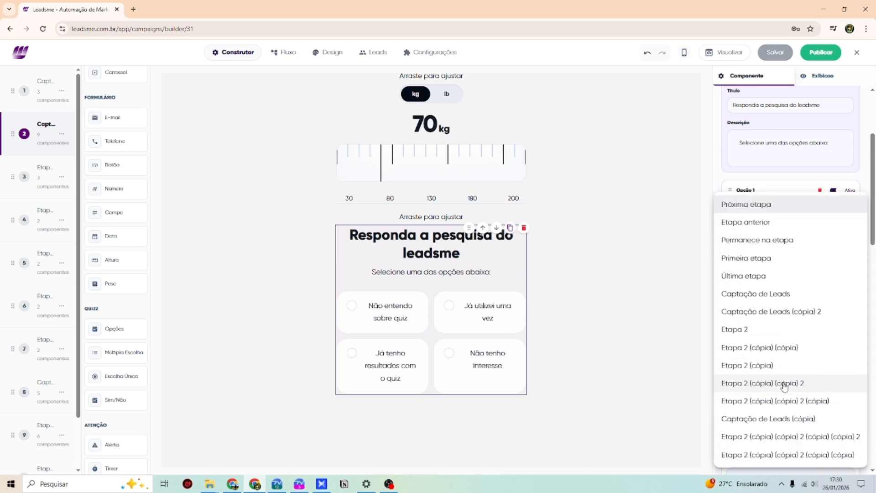
{"action": "left_click", "coordinate": [778, 178]}
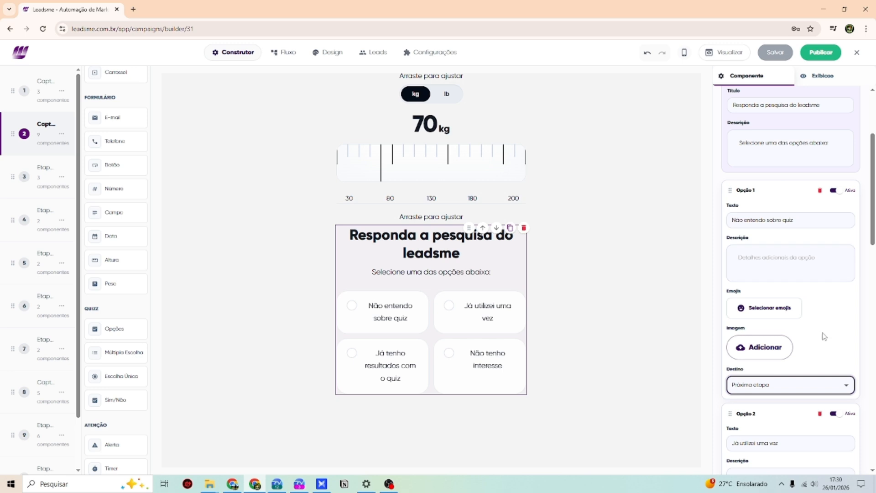
{"action": "left_click", "coordinate": [800, 383]}
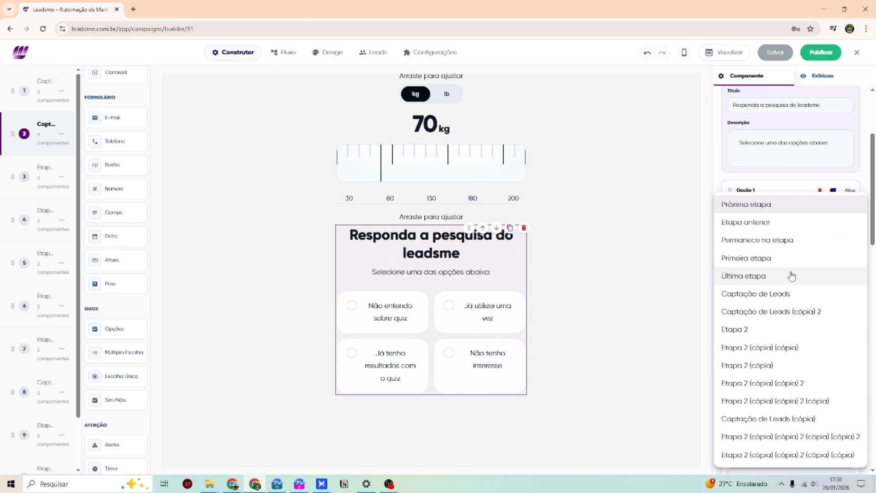
{"action": "left_click", "coordinate": [724, 184]}
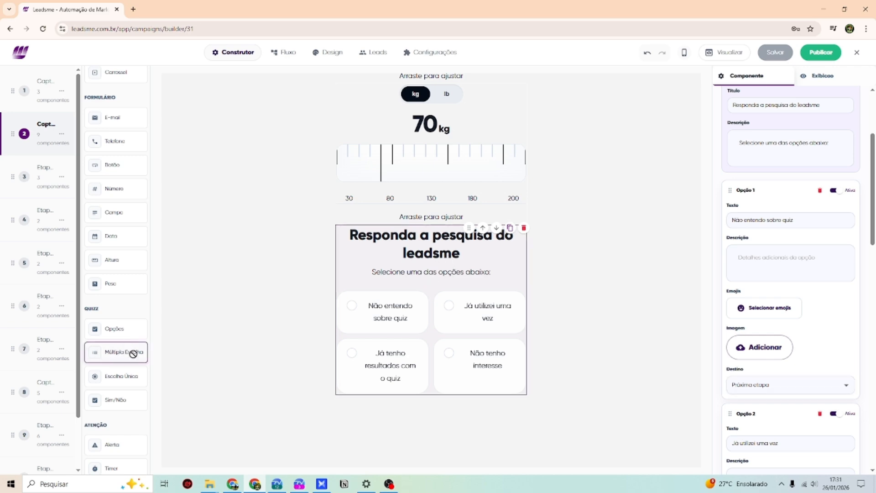
- Drop a Múltipla Escolha question with default answers Opção 1–4 below the survey question
{"action": "left_click_drag", "start_coordinate": [131, 354], "coordinate": [424, 398]}
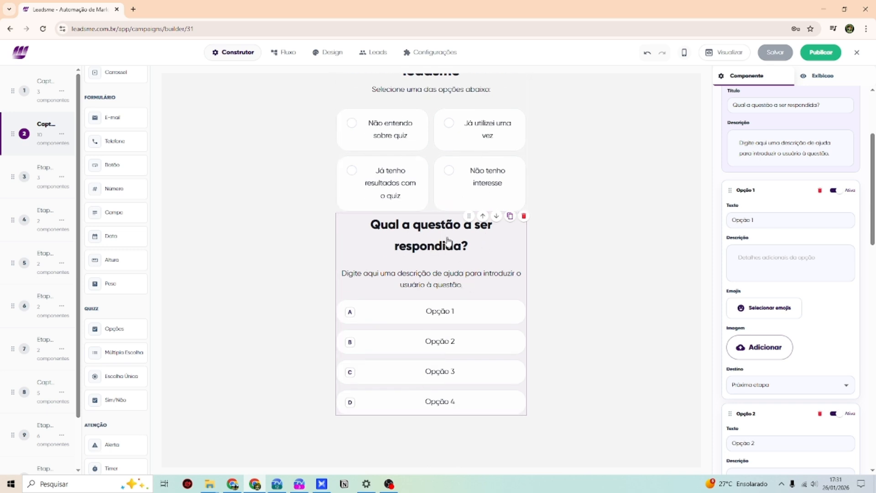
{"action": "scroll", "coordinate": [460, 256], "scroll_direction": "up", "scroll_amount": 1}
{"action": "scroll", "coordinate": [421, 234], "scroll_direction": "down", "scroll_amount": 1}
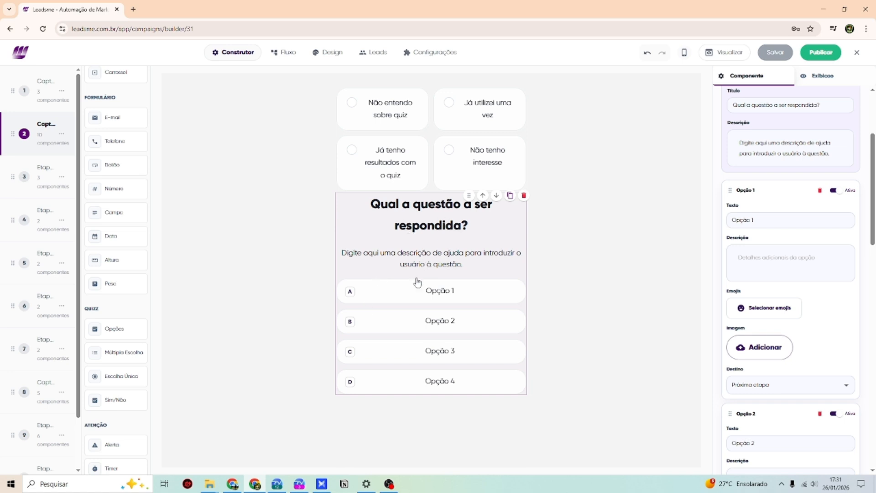
{"action": "scroll", "coordinate": [816, 274], "scroll_direction": "down", "scroll_amount": 7}
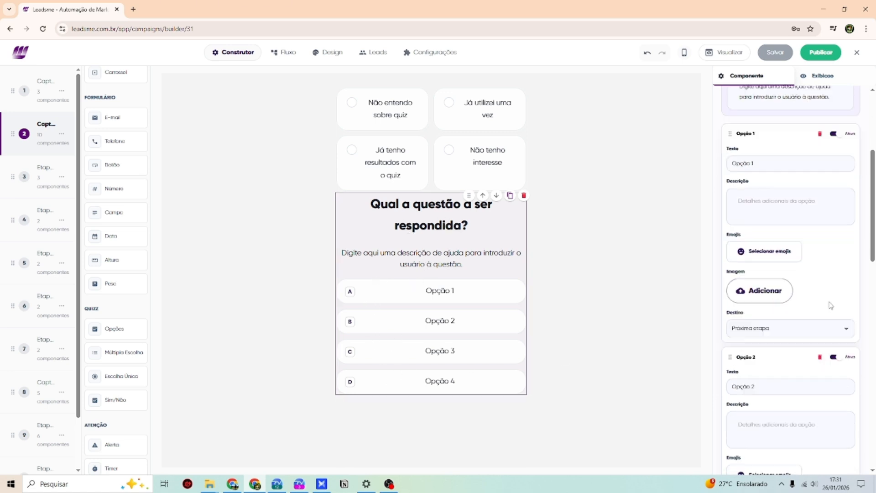
{"action": "scroll", "coordinate": [807, 265], "scroll_direction": "down", "scroll_amount": 9}
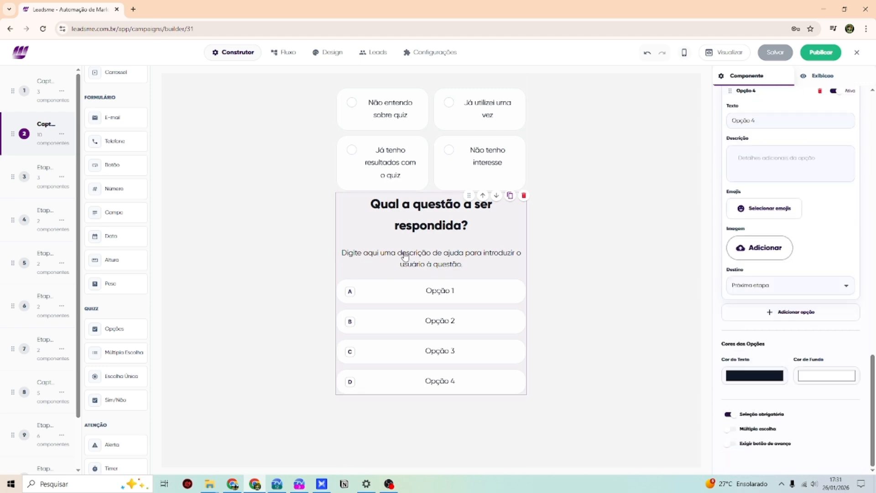
{"action": "scroll", "coordinate": [402, 258], "scroll_direction": "up", "scroll_amount": 2}
{"action": "scroll", "coordinate": [400, 223], "scroll_direction": "down", "scroll_amount": 1}
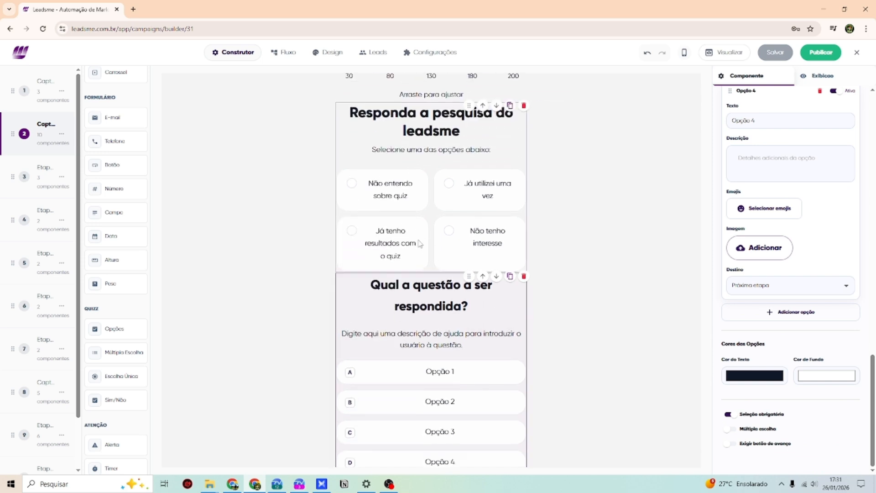
- Select the survey question to bring up its settings
{"action": "left_click", "coordinate": [431, 202]}
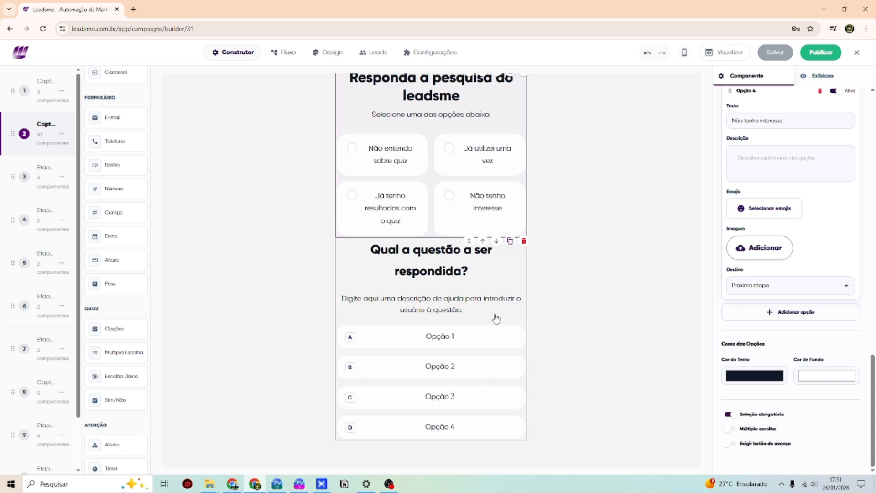
{"action": "scroll", "coordinate": [106, 278], "scroll_direction": "down", "scroll_amount": 1}
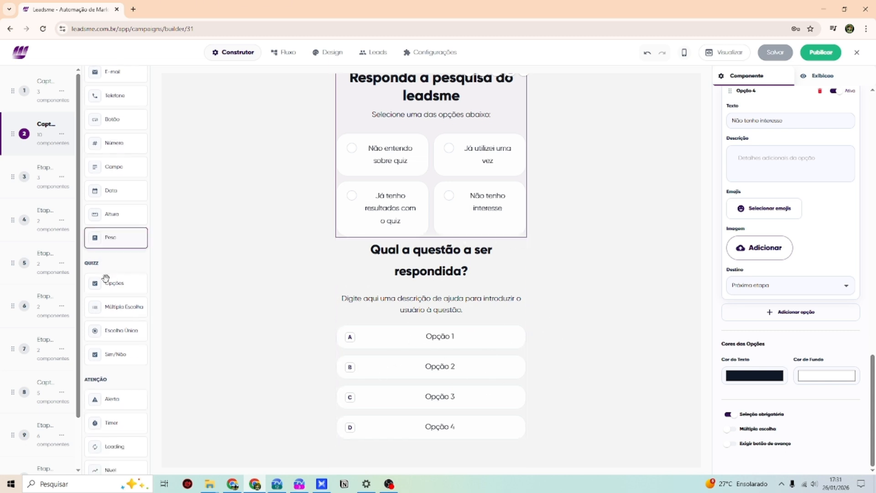
{"action": "scroll", "coordinate": [106, 278], "scroll_direction": "down", "scroll_amount": 1}
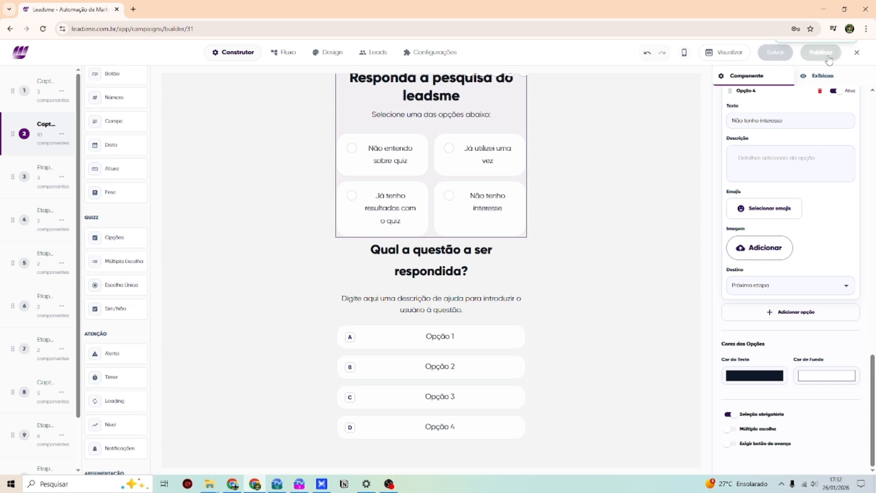
{"action": "left_click", "coordinate": [733, 56]}
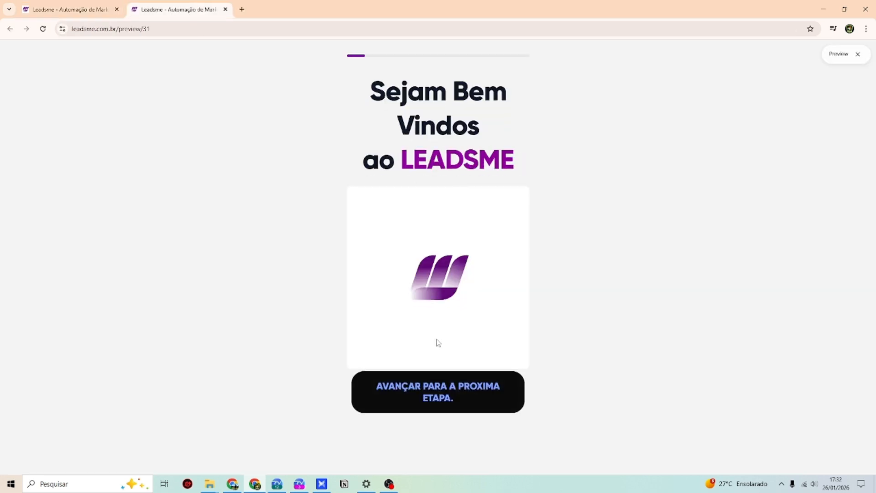
{"action": "scroll", "coordinate": [451, 219], "scroll_direction": "down", "scroll_amount": 3}
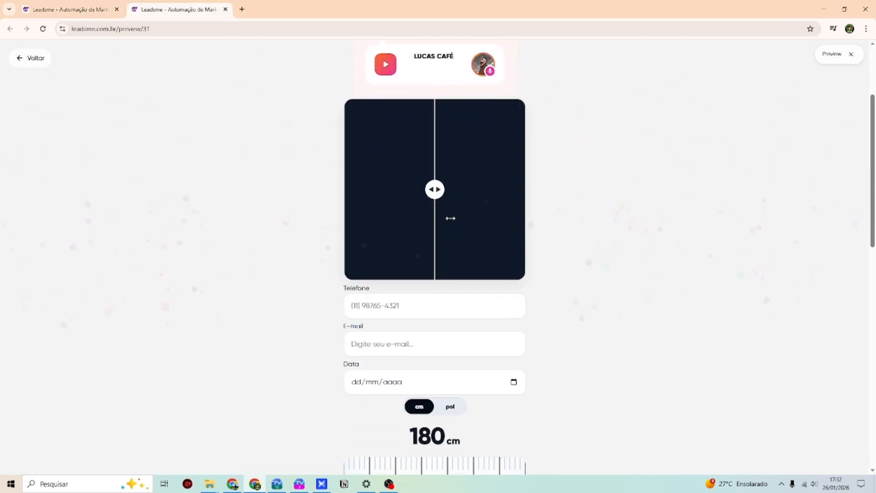
{"action": "scroll", "coordinate": [451, 219], "scroll_direction": "down", "scroll_amount": 12}
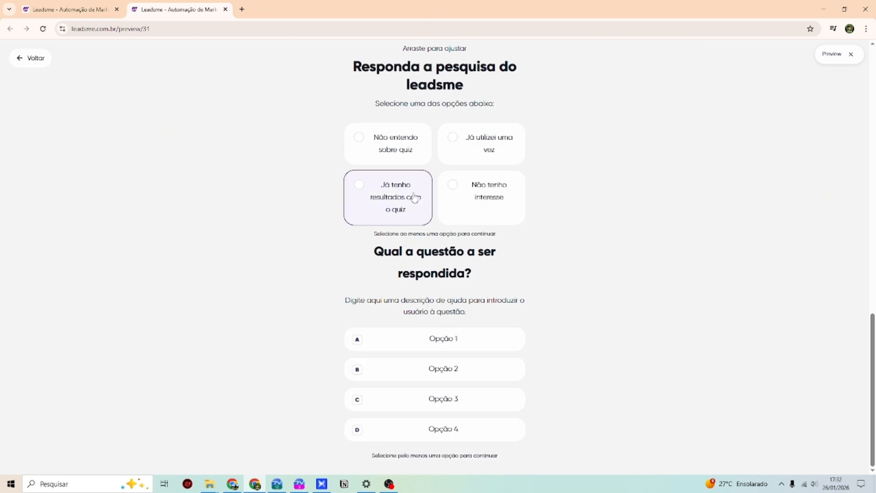
{"action": "left_click", "coordinate": [396, 209]}
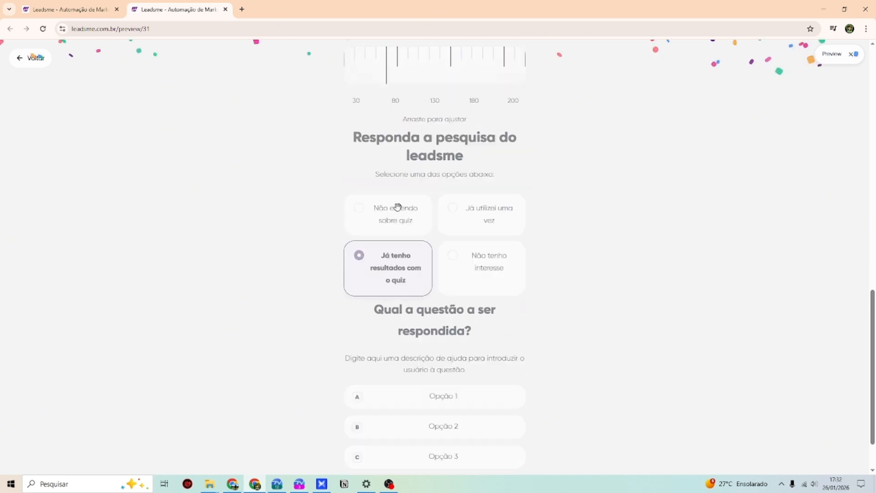
{"action": "left_click", "coordinate": [20, 67]}
{"action": "scroll", "coordinate": [391, 257], "scroll_direction": "down", "scroll_amount": 7}
{"action": "left_click", "coordinate": [88, 9]}
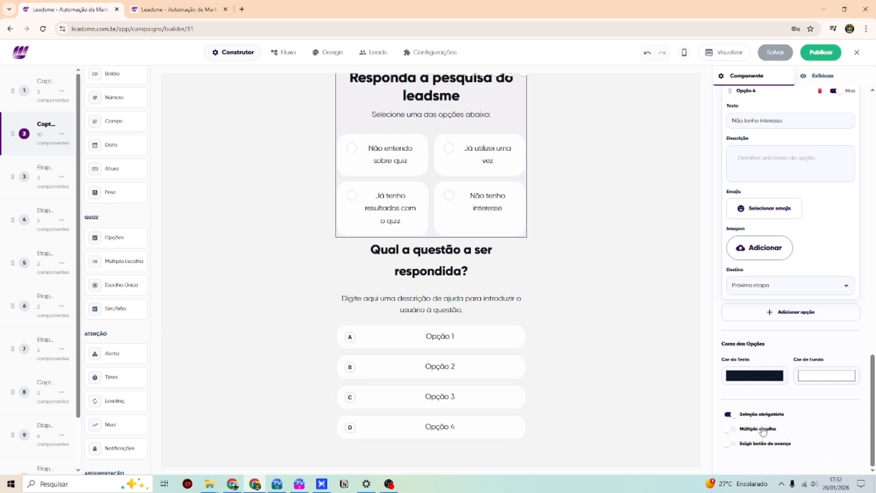
- Turn on Múltipla escolha for the survey question and save the funnel
{"action": "left_click", "coordinate": [731, 429]}
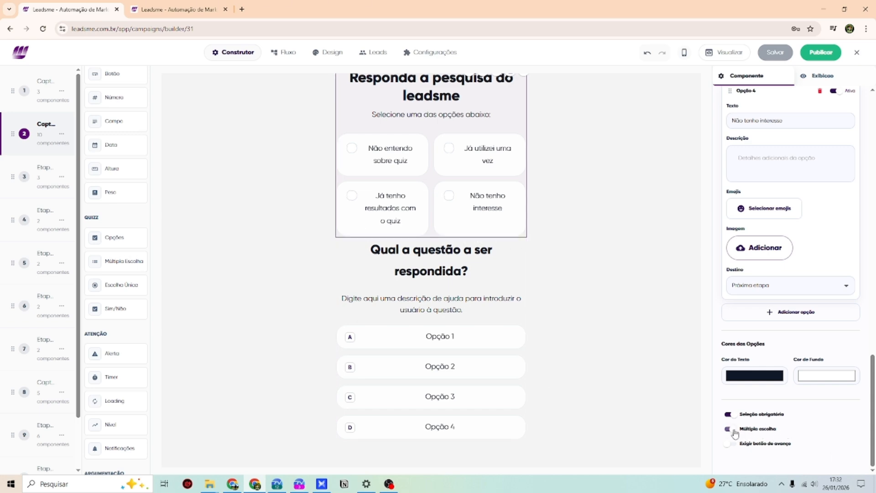
{"action": "left_click", "coordinate": [781, 57]}
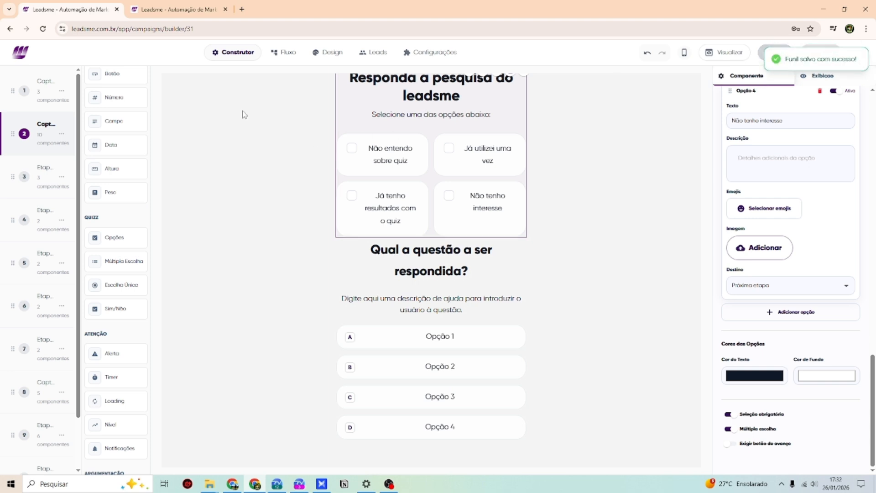
{"action": "left_click", "coordinate": [165, 10]}
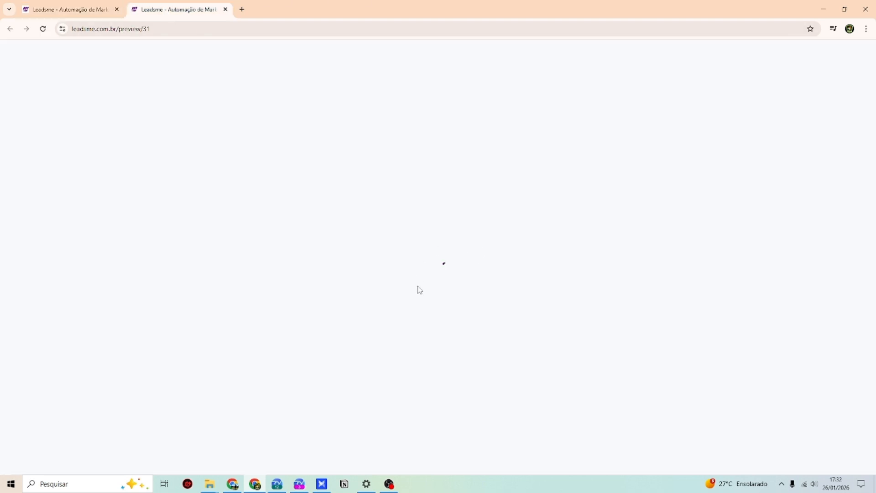
- In the preview, select all four survey answers at once to confirm multiple selection
{"action": "left_click", "coordinate": [447, 400]}
{"action": "scroll", "coordinate": [452, 324], "scroll_direction": "down", "scroll_amount": 15}
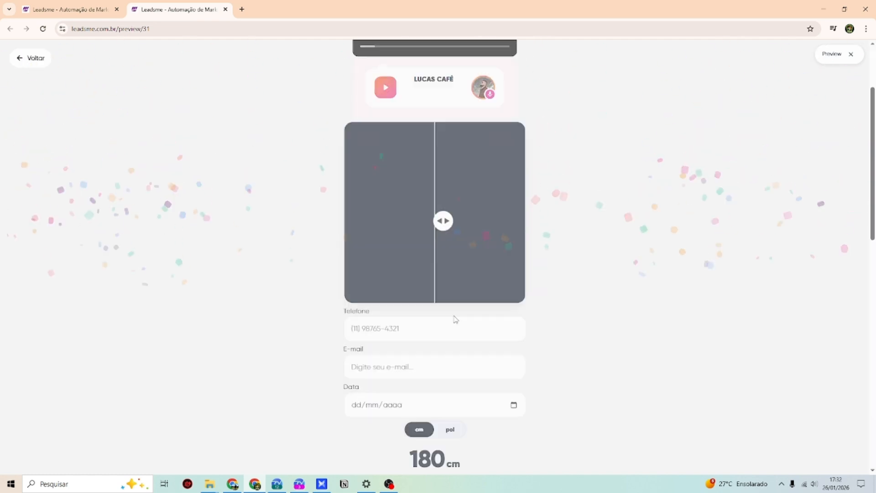
{"action": "left_click", "coordinate": [471, 210]}
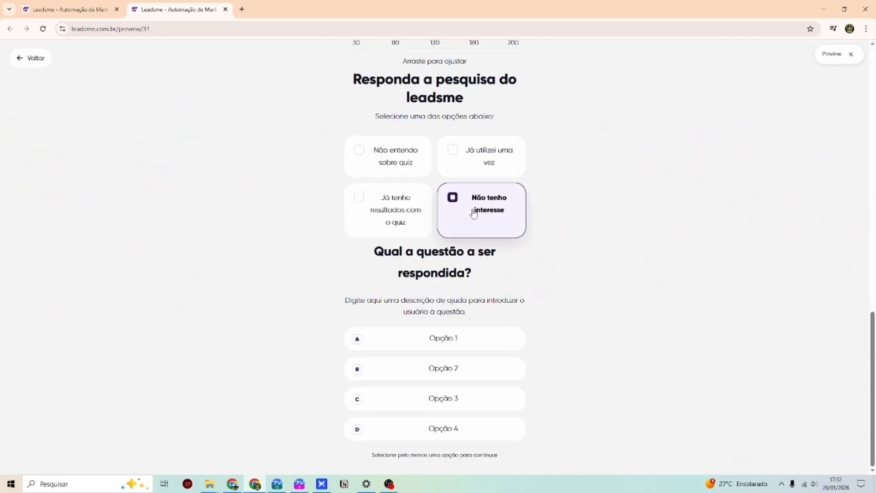
{"action": "left_click", "coordinate": [468, 215]}
{"action": "left_click", "coordinate": [398, 223]}
{"action": "left_click", "coordinate": [463, 224]}
{"action": "left_click", "coordinate": [460, 176]}
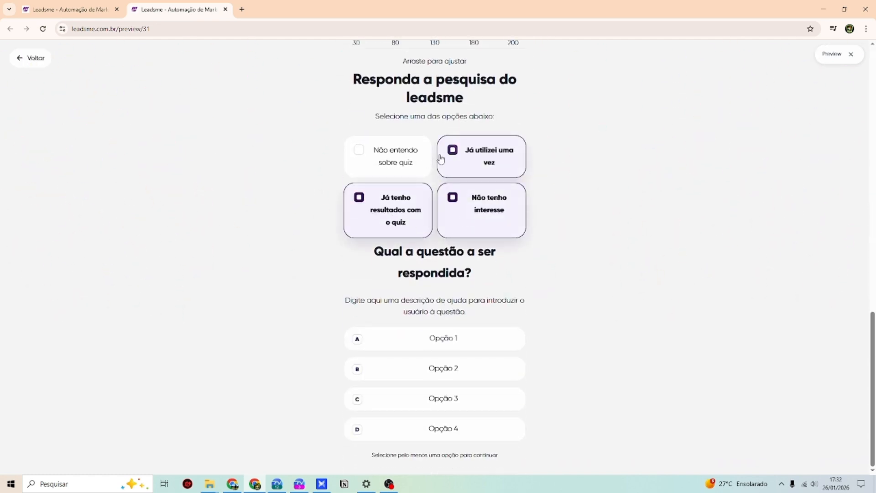
{"action": "left_click", "coordinate": [427, 157]}
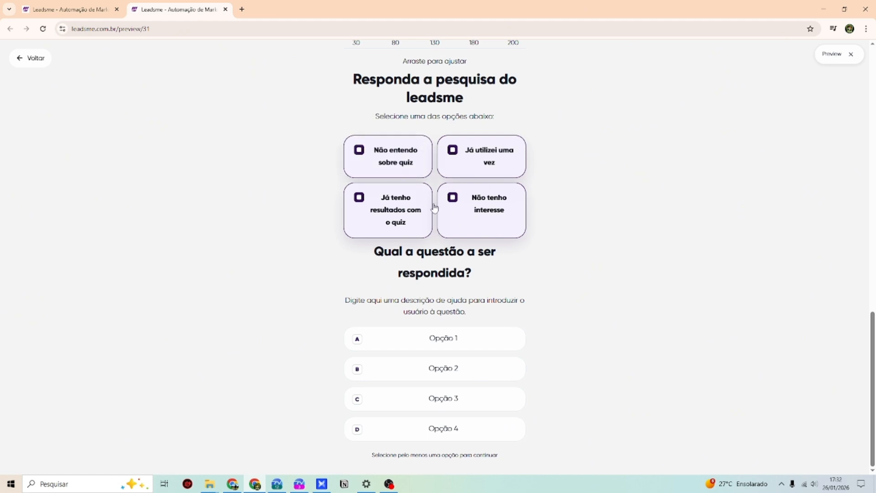
{"action": "scroll", "coordinate": [330, 213], "scroll_direction": "up", "scroll_amount": 3}
{"action": "left_click", "coordinate": [89, 9]}
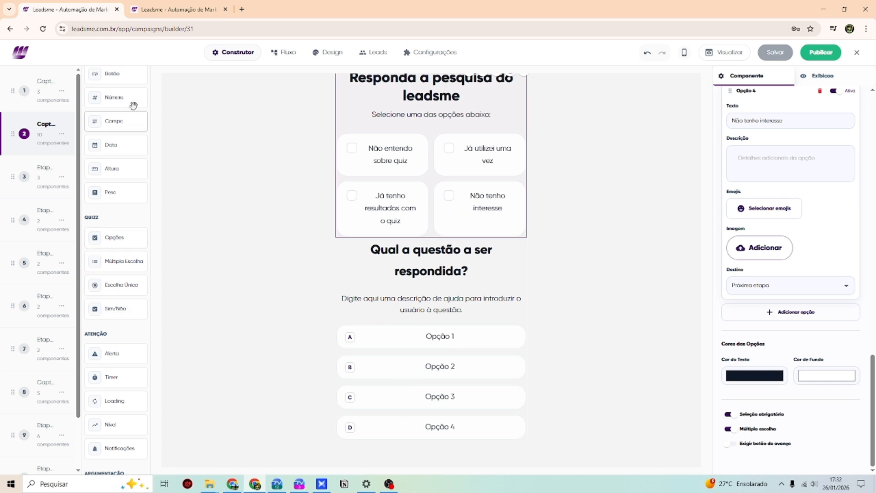
- Add a 'Clique aqui' button below the survey options navigating to Próxima etapa, and save
{"action": "scroll", "coordinate": [113, 228], "scroll_direction": "down", "scroll_amount": 1}
{"action": "scroll", "coordinate": [119, 226], "scroll_direction": "up", "scroll_amount": 7}
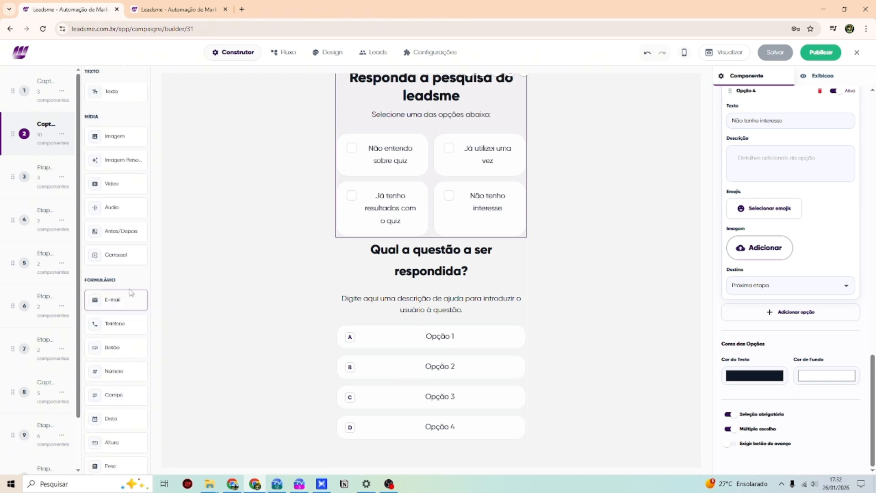
{"action": "left_click_drag", "start_coordinate": [114, 348], "coordinate": [450, 270]}
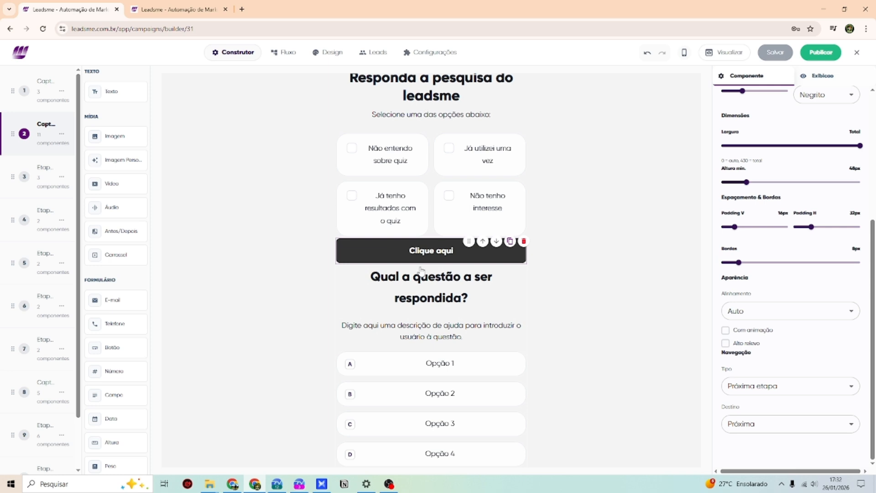
{"action": "left_click", "coordinate": [771, 395]}
{"action": "left_click", "coordinate": [766, 403]}
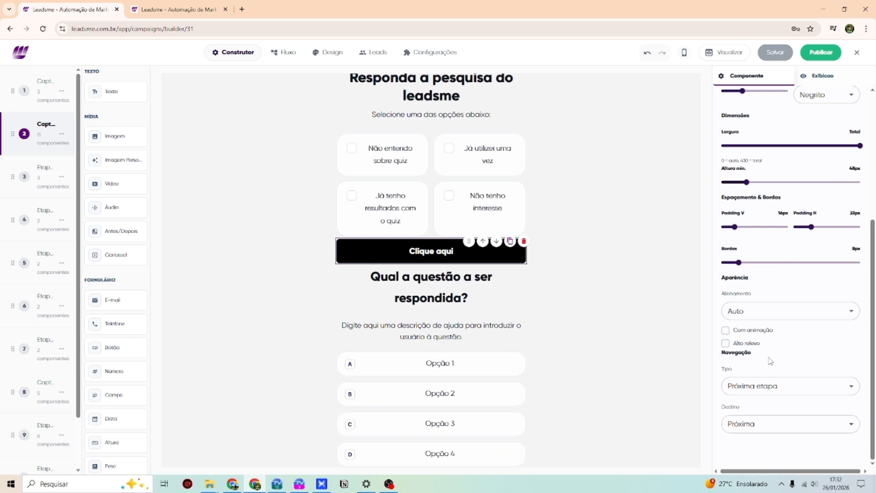
{"action": "left_click", "coordinate": [793, 385]}
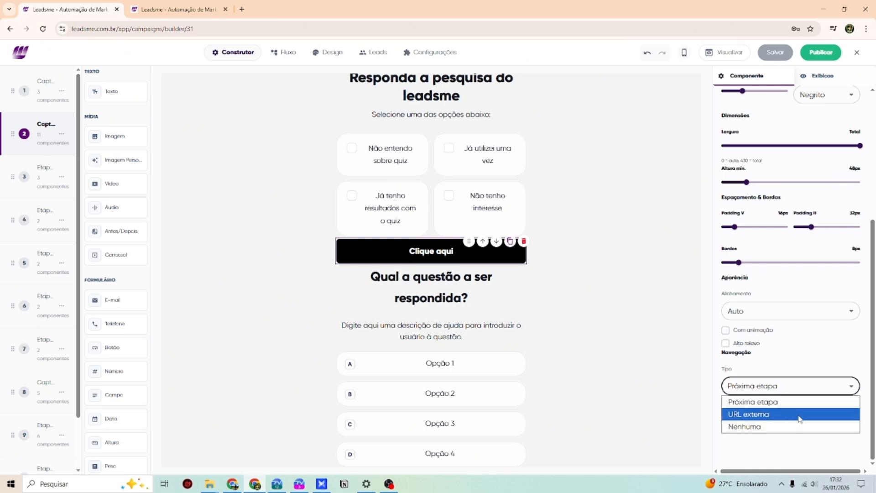
{"action": "left_click", "coordinate": [770, 402]}
{"action": "left_click", "coordinate": [784, 49]}
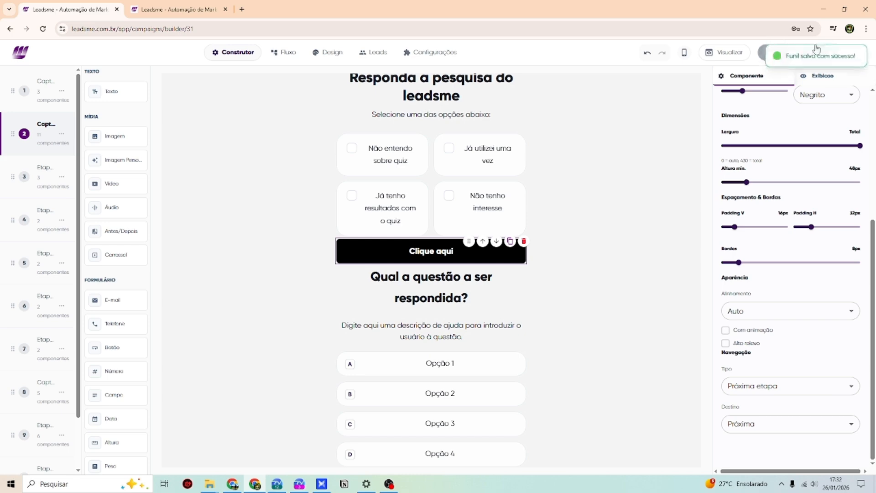
{"action": "left_click", "coordinate": [177, 9]}
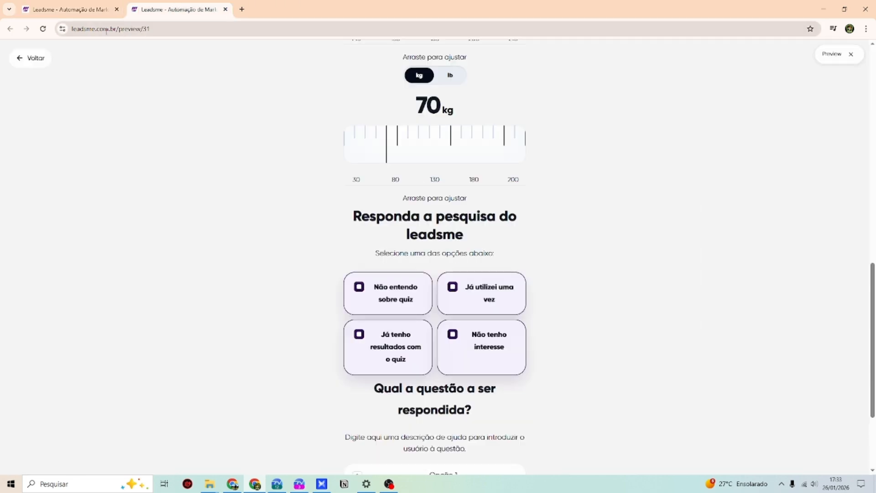
- Reload the preview, tick all four answers and confirm Clique aqui advances the quiz
{"action": "left_click", "coordinate": [43, 29]}
{"action": "left_click", "coordinate": [455, 372]}
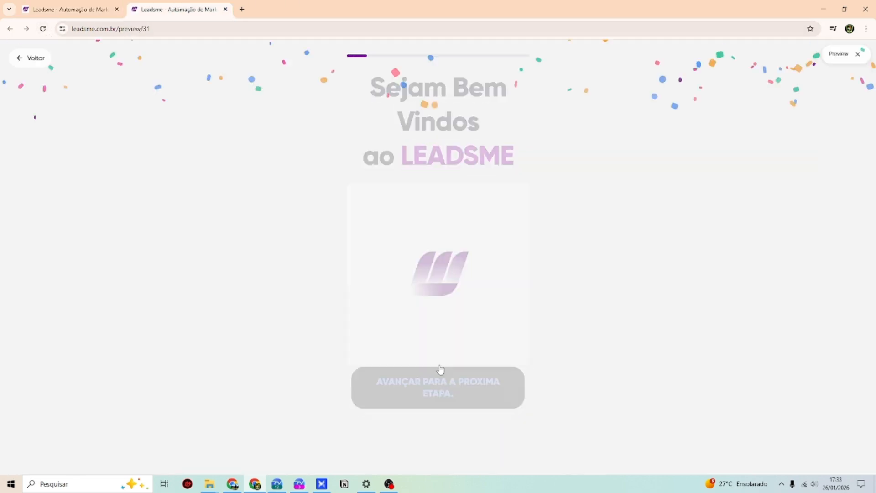
{"action": "scroll", "coordinate": [424, 274], "scroll_direction": "down", "scroll_amount": 10}
{"action": "scroll", "coordinate": [415, 270], "scroll_direction": "up", "scroll_amount": 3}
{"action": "left_click", "coordinate": [387, 301]}
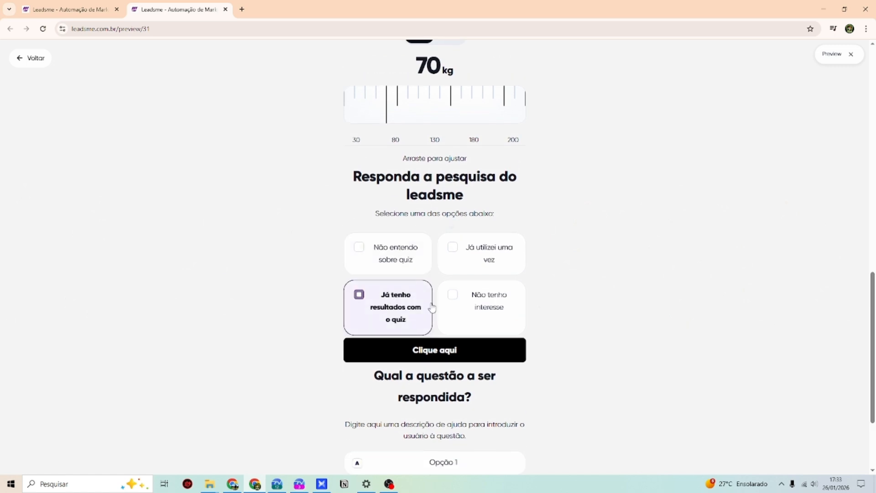
{"action": "left_click", "coordinate": [483, 301]}
{"action": "left_click", "coordinate": [489, 256]}
{"action": "left_click", "coordinate": [408, 263]}
{"action": "left_click", "coordinate": [435, 349]}
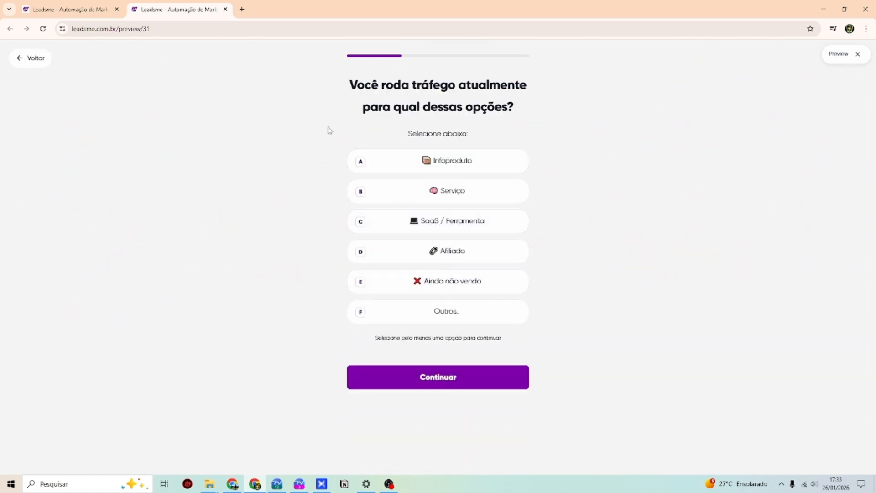
- Return to the builder, close the preview and save the funnel again
{"action": "left_click", "coordinate": [73, 9]}
{"action": "left_click", "coordinate": [226, 9]}
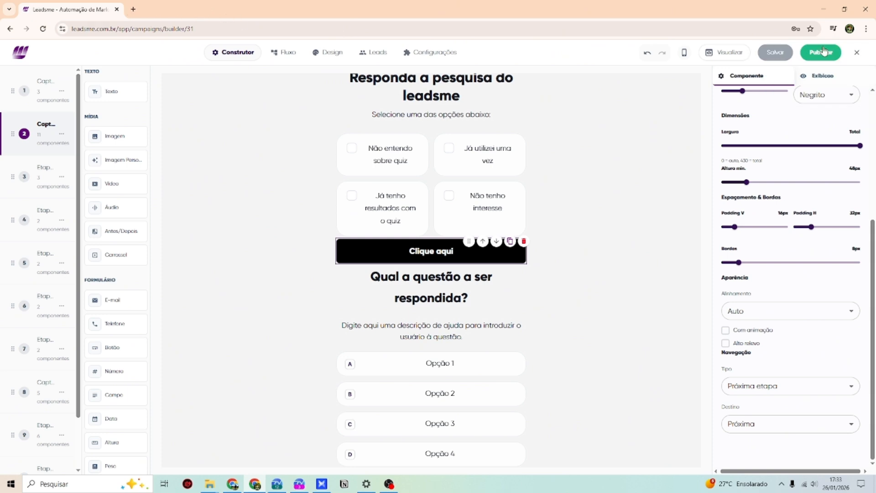
{"action": "left_click", "coordinate": [775, 52]}
{"action": "scroll", "coordinate": [437, 251], "scroll_direction": "down", "scroll_amount": 2}
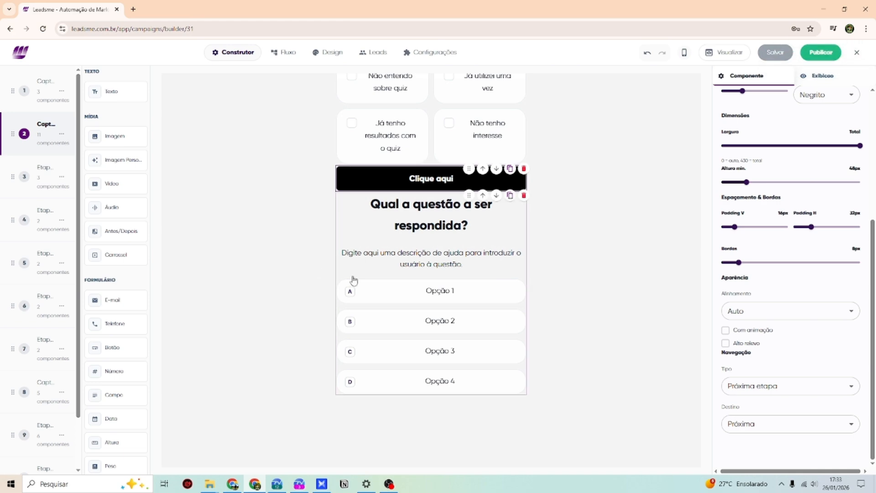
{"action": "scroll", "coordinate": [505, 277], "scroll_direction": "up", "scroll_amount": 4}
{"action": "scroll", "coordinate": [505, 276], "scroll_direction": "down", "scroll_amount": 4}
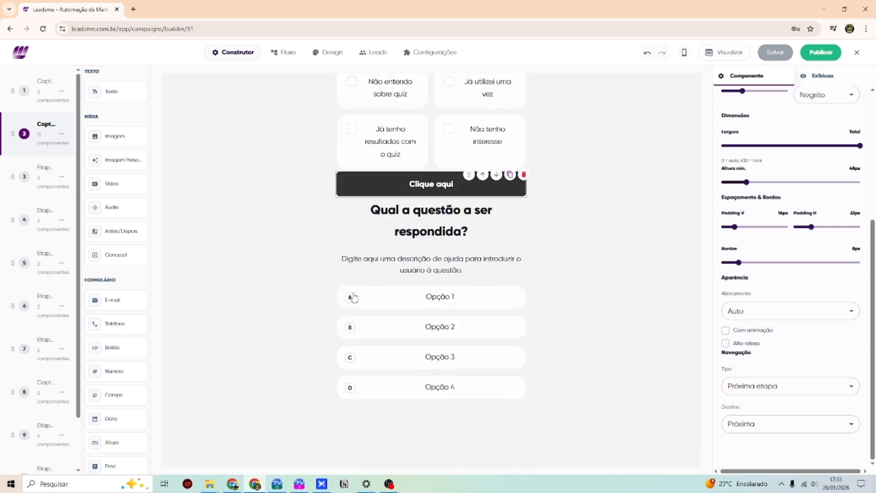
{"action": "scroll", "coordinate": [109, 281], "scroll_direction": "down", "scroll_amount": 5}
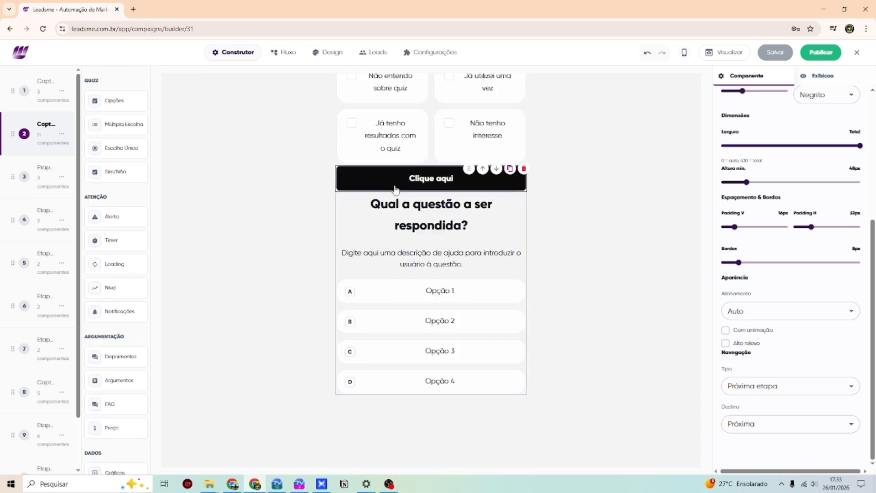
{"action": "scroll", "coordinate": [439, 290], "scroll_direction": "up", "scroll_amount": 3}
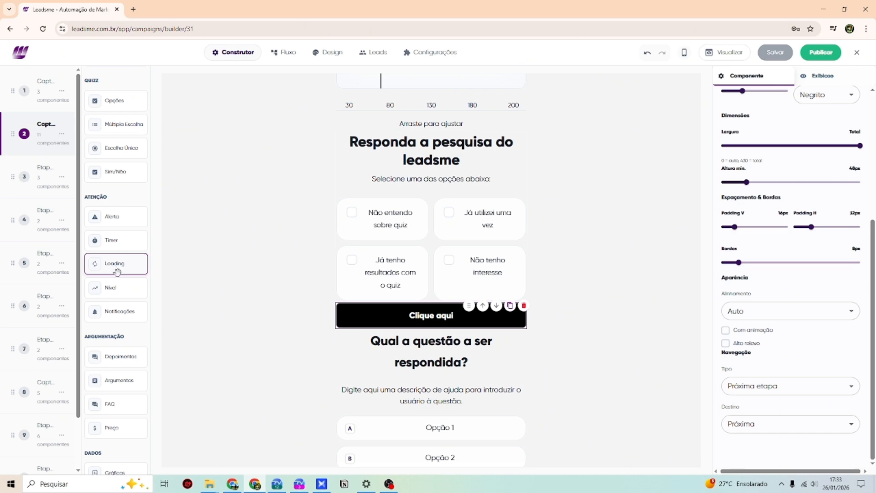
- Add an 'ANALISE BEM!' alert and a 20-second discount countdown timer above the survey
{"action": "left_click_drag", "start_coordinate": [112, 217], "coordinate": [415, 142]}
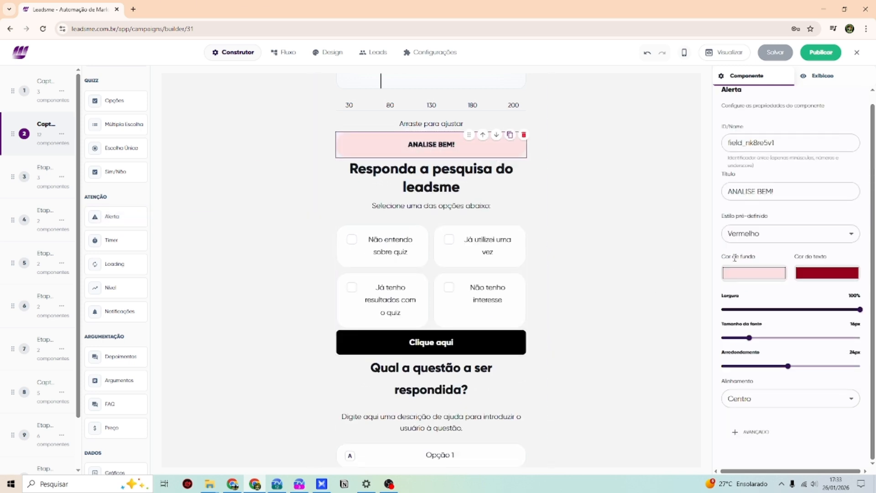
{"action": "left_click_drag", "start_coordinate": [798, 193], "coordinate": [718, 202]}
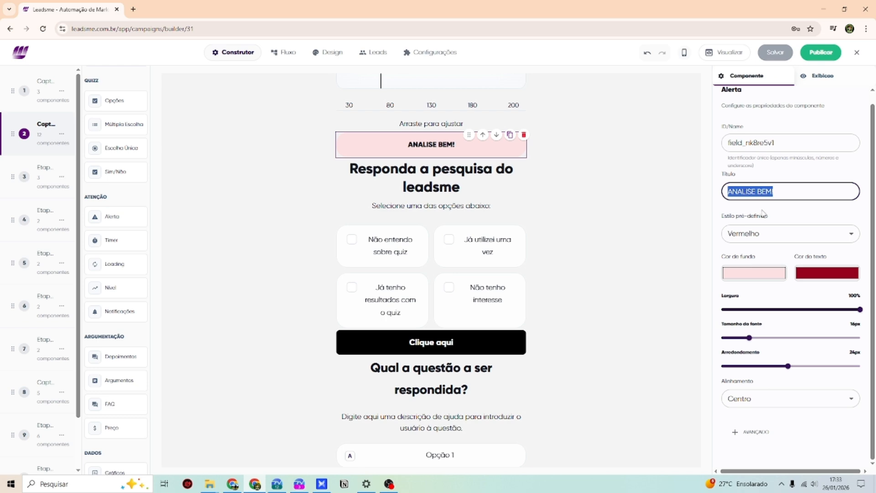
{"action": "left_click_drag", "start_coordinate": [120, 239], "coordinate": [426, 214]}
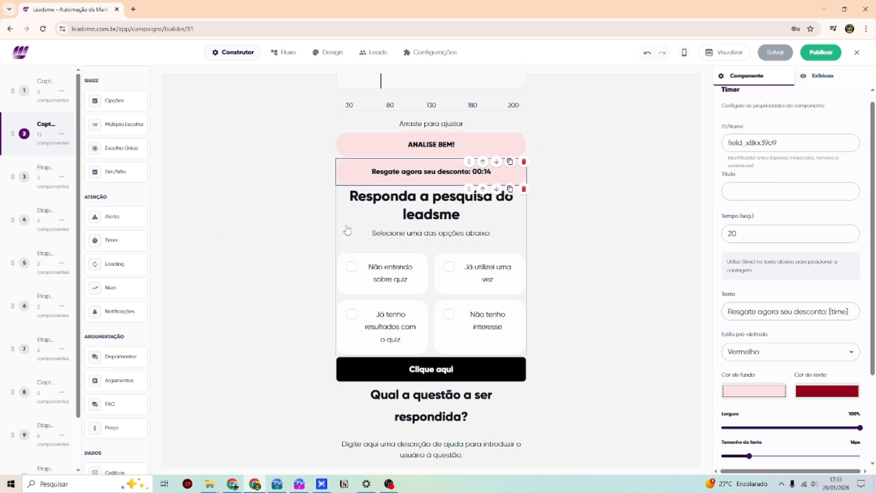
- Try a Loading bar above the Clique aqui button, then delete it
{"action": "left_click_drag", "start_coordinate": [127, 268], "coordinate": [447, 380]}
{"action": "scroll", "coordinate": [288, 341], "scroll_direction": "down", "scroll_amount": 2}
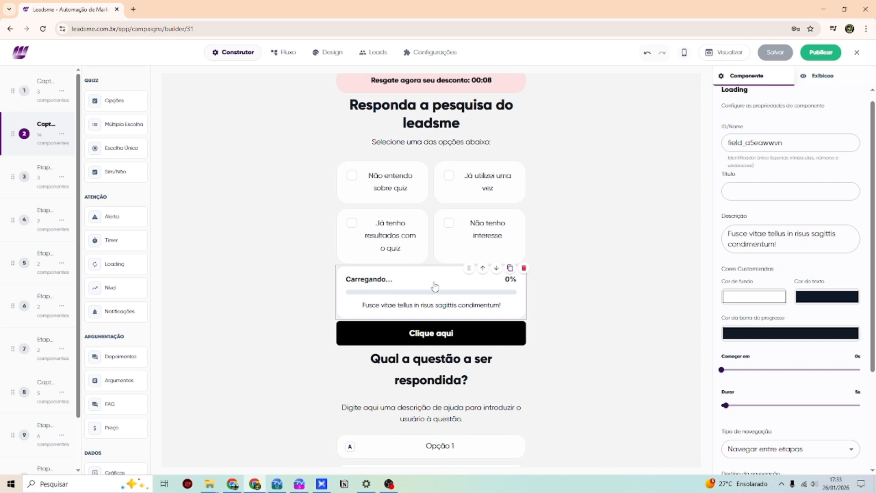
{"action": "scroll", "coordinate": [435, 286], "scroll_direction": "down", "scroll_amount": 2}
{"action": "left_click_drag", "start_coordinate": [428, 199], "coordinate": [420, 205]}
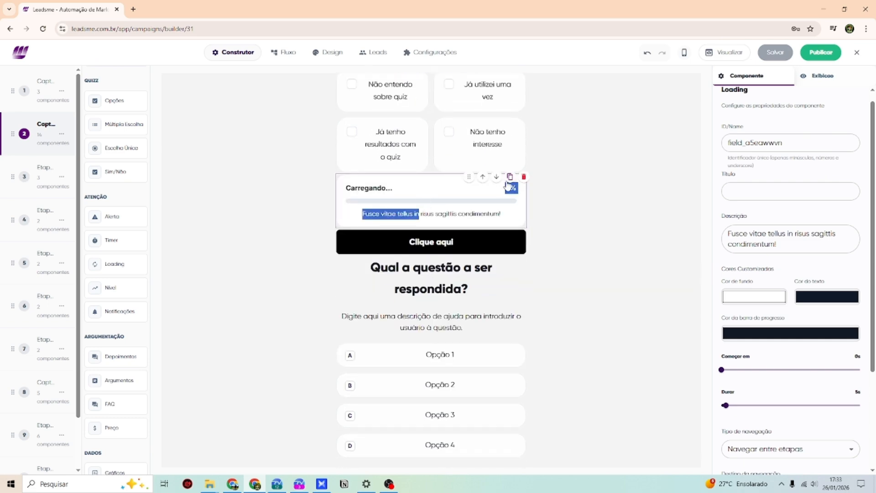
{"action": "left_click", "coordinate": [524, 177]}
{"action": "left_click", "coordinate": [61, 134]}
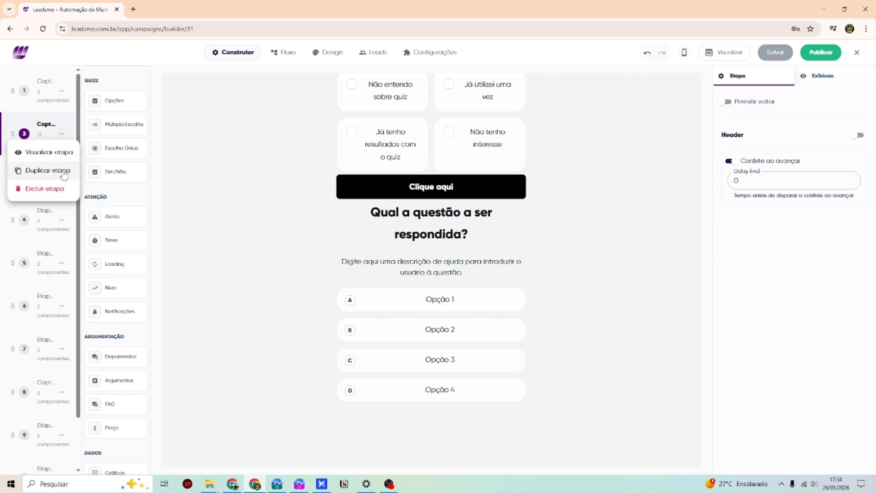
- Duplicate step 2 as a new step and delete all of its copied components
{"action": "left_click", "coordinate": [48, 170]}
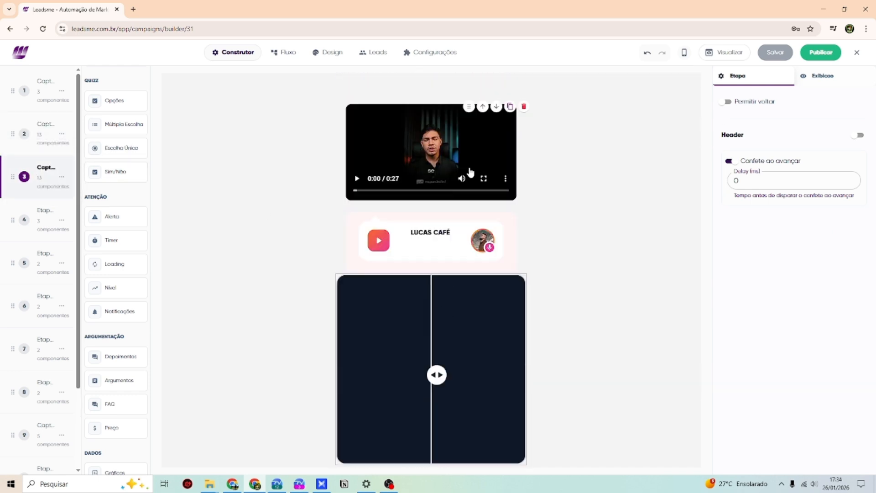
{"action": "left_click", "coordinate": [524, 163]}
{"action": "left_click", "coordinate": [524, 164]}
{"action": "left_click", "coordinate": [524, 163]}
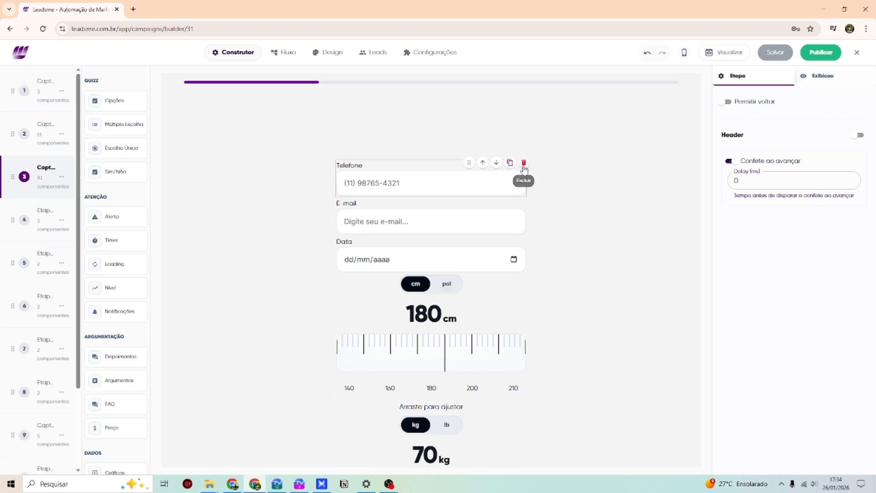
{"action": "left_click", "coordinate": [524, 169]}
{"action": "left_click", "coordinate": [523, 169]}
{"action": "left_click", "coordinate": [524, 170]}
{"action": "left_click", "coordinate": [523, 169]}
{"action": "left_click", "coordinate": [524, 170]}
{"action": "left_click", "coordinate": [524, 169]}
{"action": "left_click", "coordinate": [524, 169]}
{"action": "left_click", "coordinate": [524, 170]}
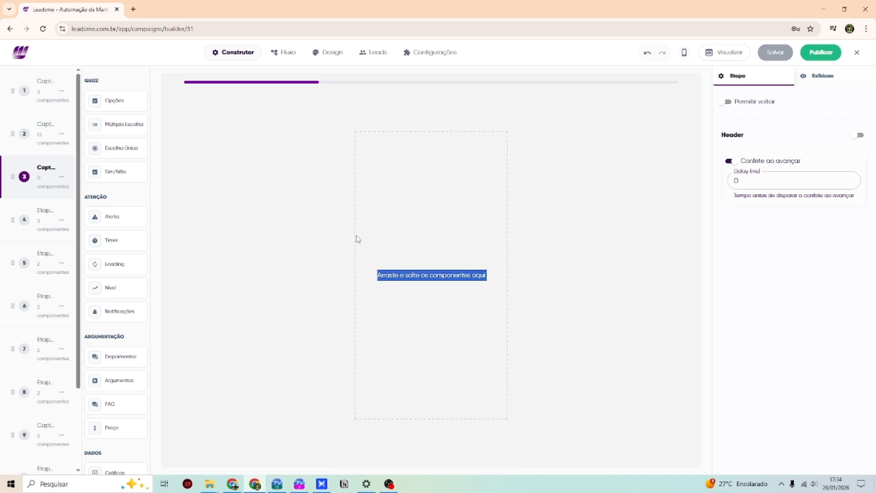
{"action": "scroll", "coordinate": [118, 315], "scroll_direction": "down", "scroll_amount": 2}
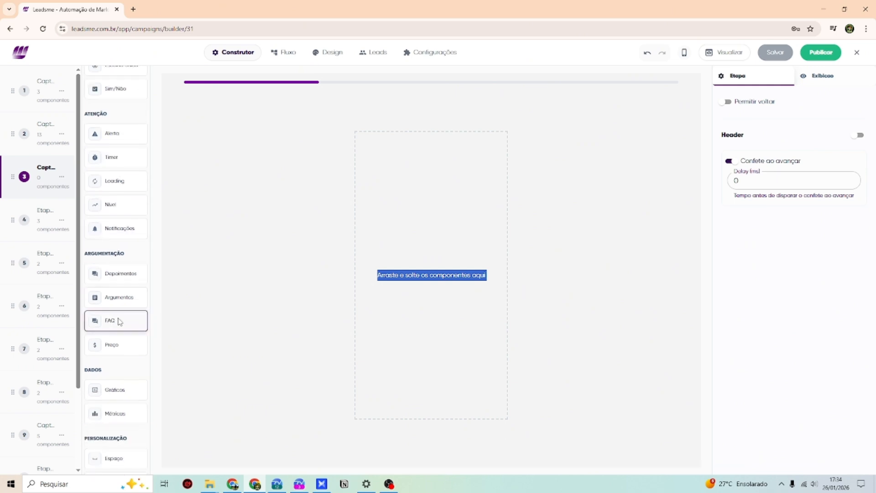
{"action": "scroll", "coordinate": [119, 321], "scroll_direction": "up", "scroll_amount": 10}
- Add a text block headed 'Veja abaixo como funciona o loading' and remove its placeholder paragraph
{"action": "left_click_drag", "start_coordinate": [111, 91], "coordinate": [420, 185]}
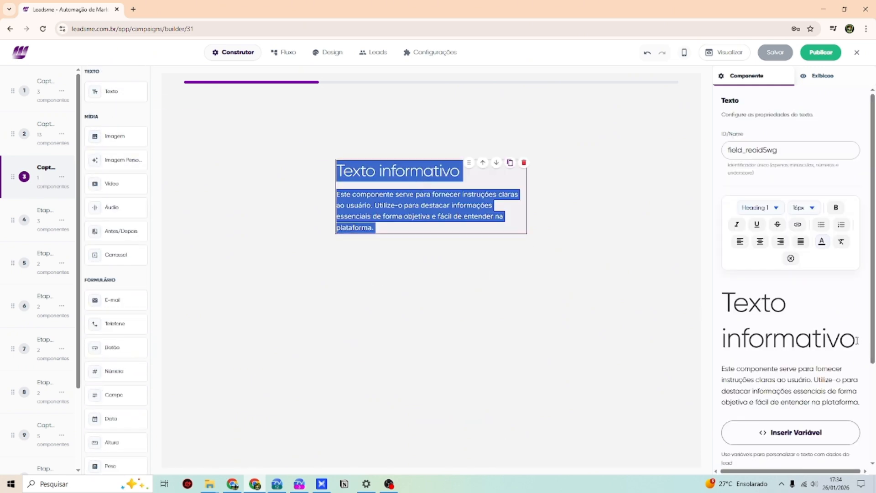
{"action": "left_click_drag", "start_coordinate": [857, 340], "coordinate": [720, 297]}
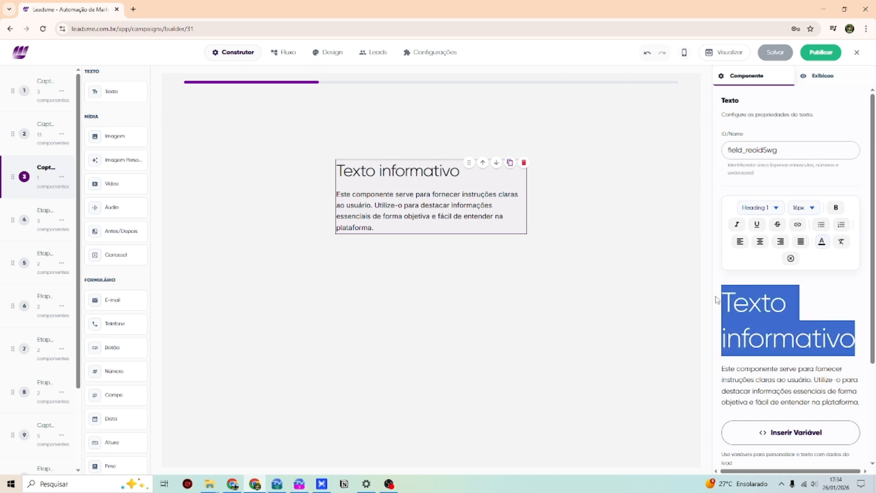
{"action": "type", "text": "Veja abaixo co"}
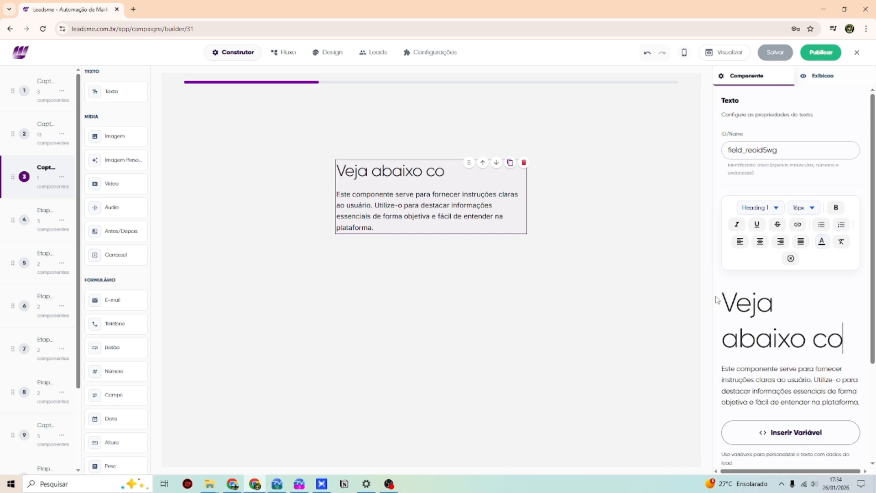
{"action": "type", "text": "mo funciona o loadin"}
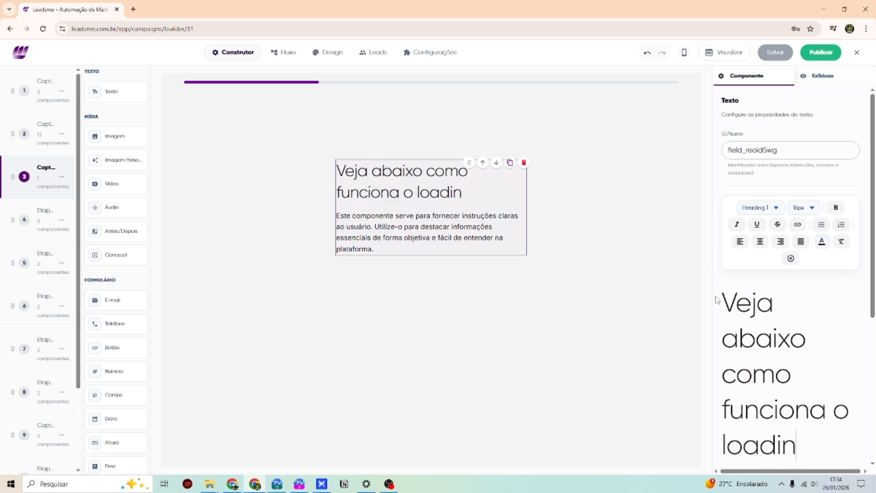
{"action": "type", "text": "g"}
{"action": "scroll", "coordinate": [757, 356], "scroll_direction": "down", "scroll_amount": 4}
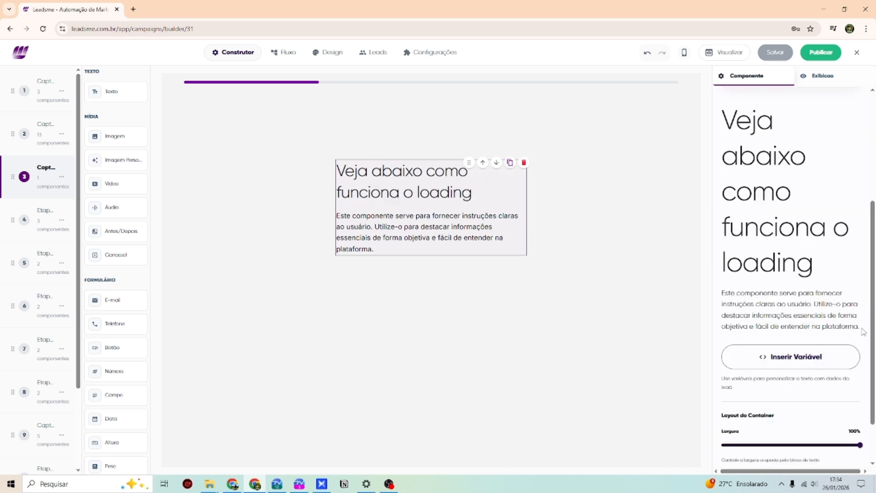
{"action": "left_click_drag", "start_coordinate": [858, 326], "coordinate": [721, 295]}
{"action": "key", "text": "BackSpace"}
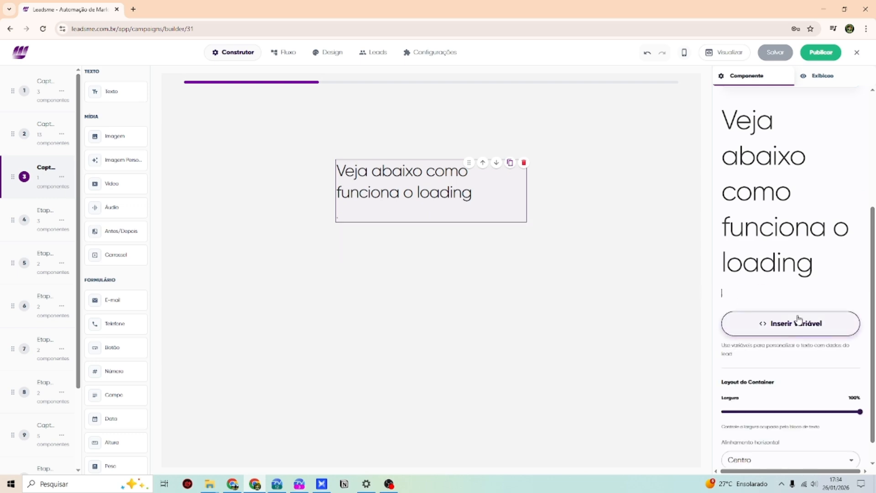
{"action": "key", "text": "BackSpace"}
- Place a Loading component below the heading
{"action": "scroll", "coordinate": [114, 201], "scroll_direction": "down", "scroll_amount": 5}
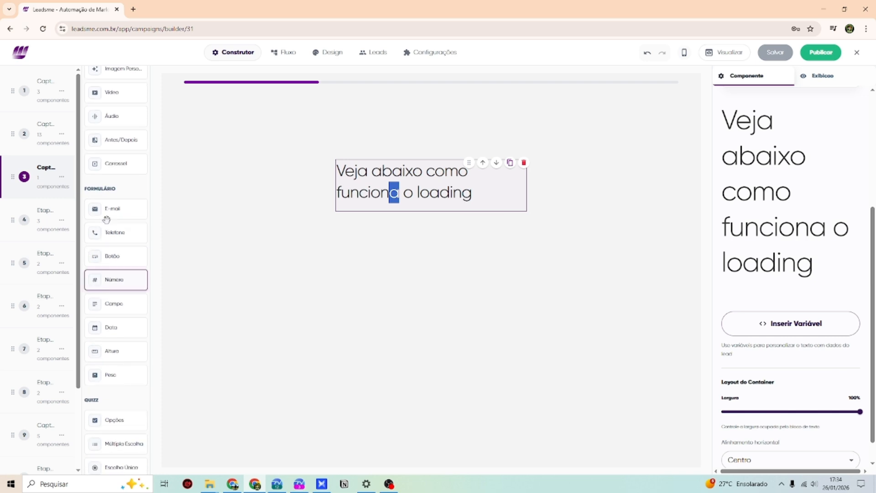
{"action": "scroll", "coordinate": [126, 371], "scroll_direction": "down", "scroll_amount": 2}
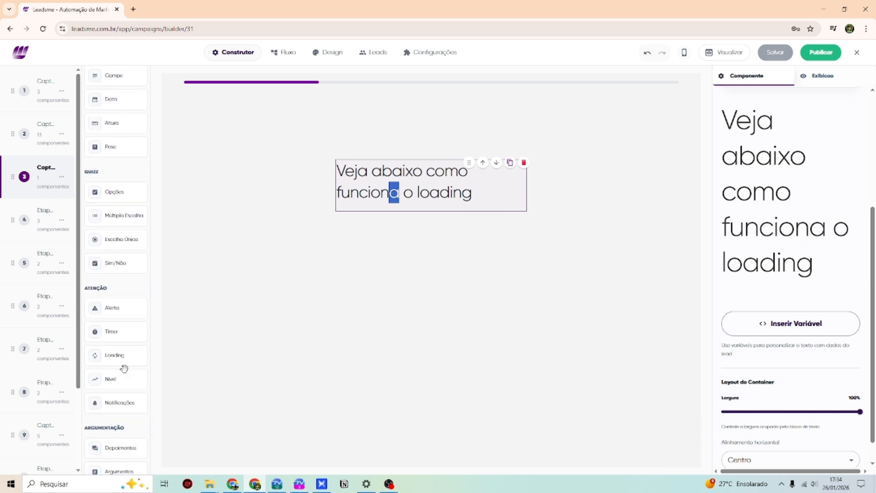
{"action": "left_click_drag", "start_coordinate": [120, 356], "coordinate": [365, 274]}
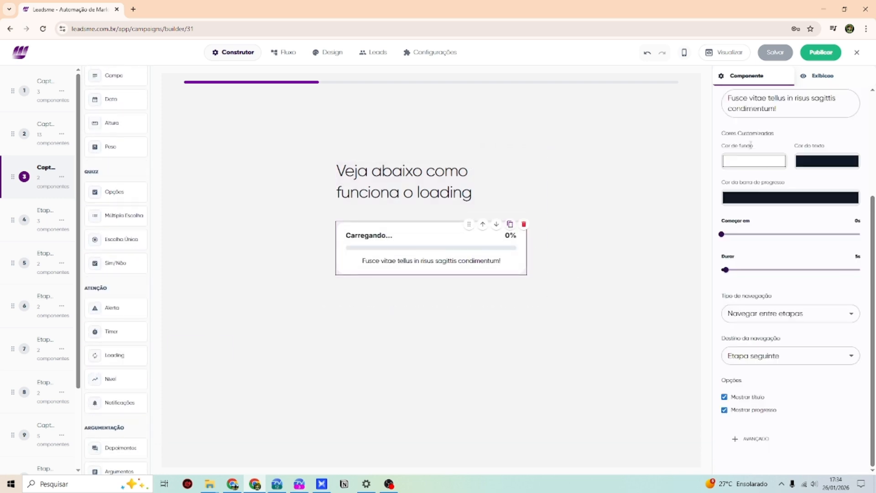
- Replace the loading description with 'Aguarde enquanto estamos processando o seu diagnóstico'
{"action": "scroll", "coordinate": [750, 146], "scroll_direction": "up", "scroll_amount": 3}
{"action": "triple_click", "coordinate": [819, 245]}
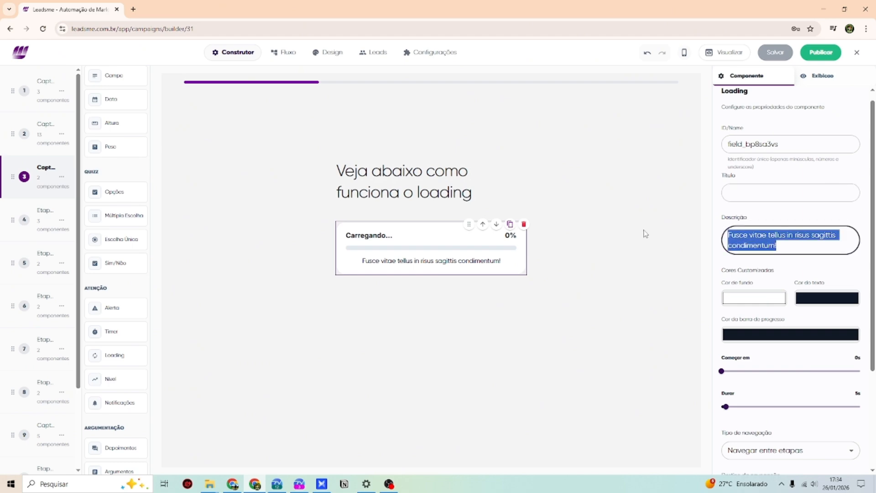
{"action": "type", "text": "Aguarde enquantro"}
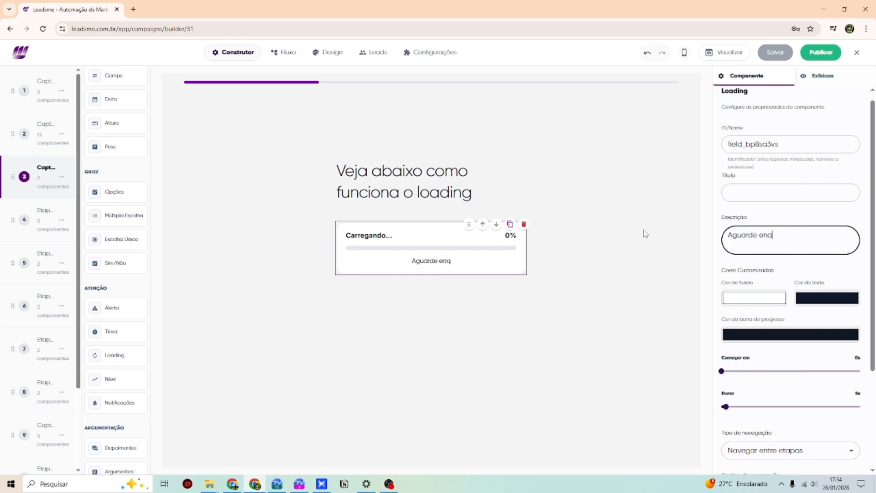
{"action": "key", "text": "BackSpace"}
{"action": "key", "text": "BackSpace"}
{"action": "type", "text": "o estamos proessando"}
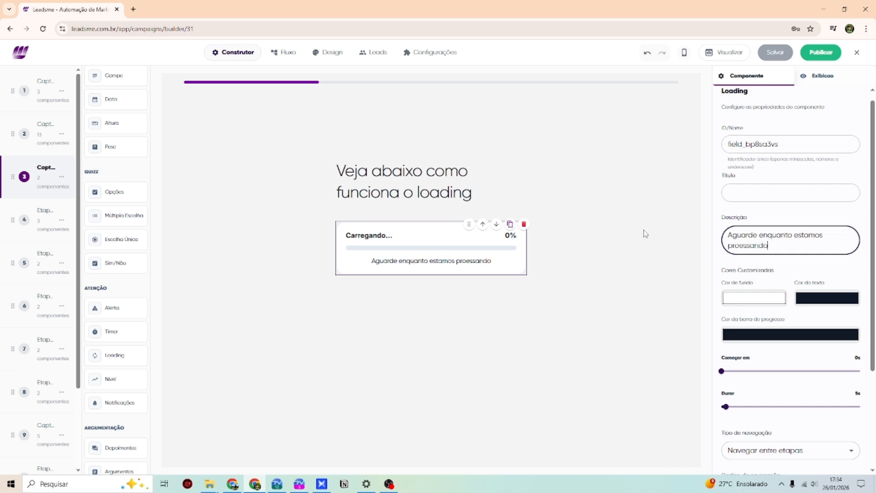
{"action": "key", "text": "BackSpace"}
{"action": "key", "text": "BackSpace"}
{"action": "key", "text": "BackSpace"}
{"action": "key", "text": "BackSpace"}
{"action": "key", "text": "BackSpace"}
{"action": "key", "text": "BackSpace"}
{"action": "key", "text": "BackSpace"}
{"action": "type", "text": "cess"}
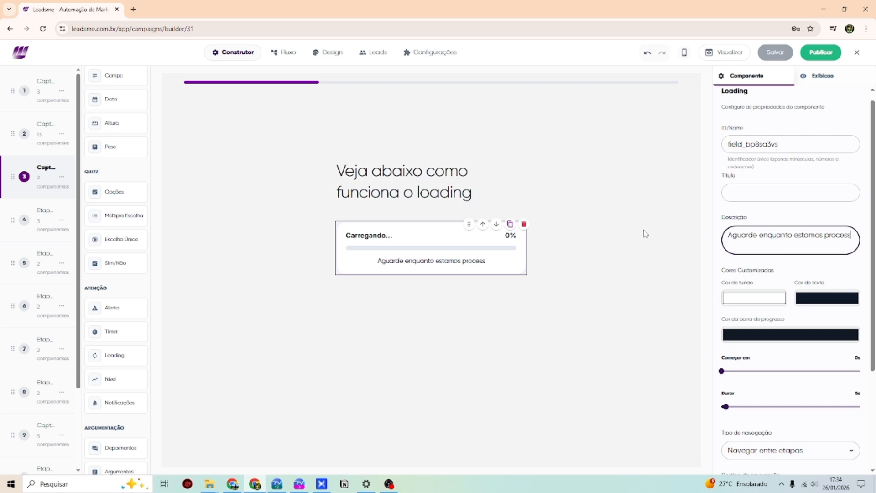
{"action": "type", "text": "ando o seu di"}
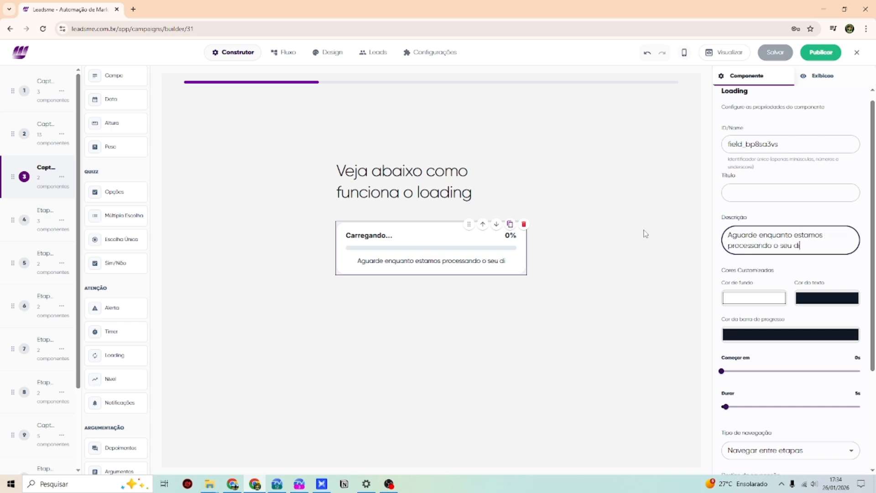
{"action": "type", "text": "agnós"}
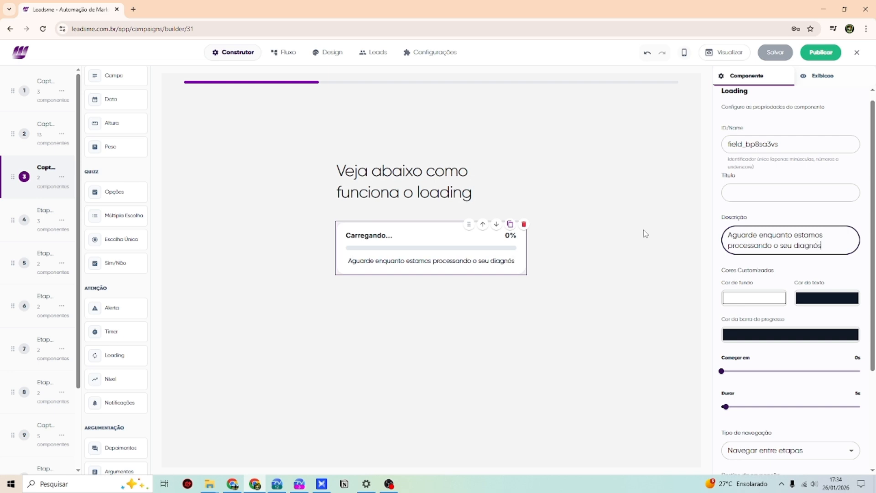
{"action": "type", "text": "tico"}
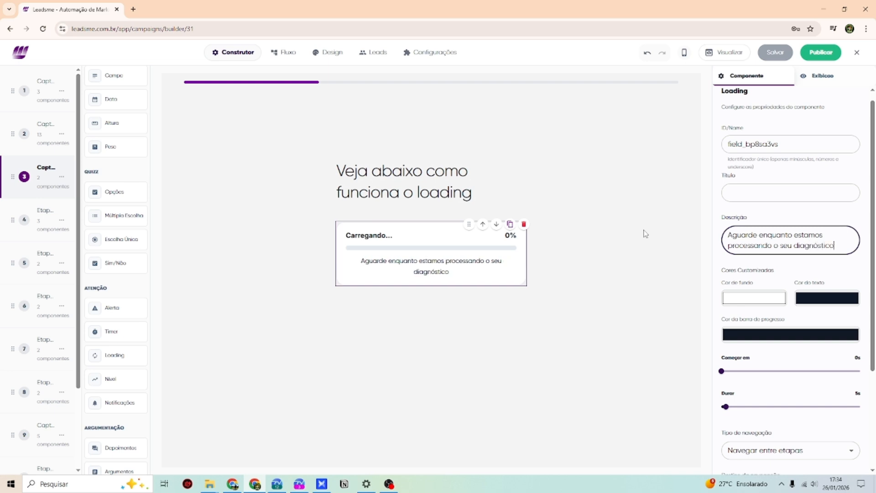
{"action": "scroll", "coordinate": [781, 259], "scroll_direction": "down", "scroll_amount": 1}
{"action": "scroll", "coordinate": [781, 259], "scroll_direction": "up", "scroll_amount": 2}
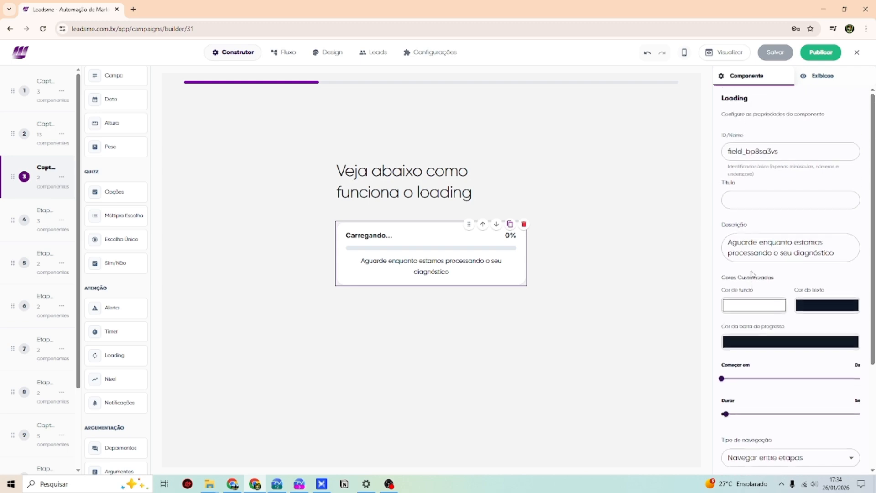
{"action": "scroll", "coordinate": [781, 259], "scroll_direction": "down", "scroll_amount": 3}
{"action": "scroll", "coordinate": [788, 325], "scroll_direction": "up", "scroll_amount": 3}
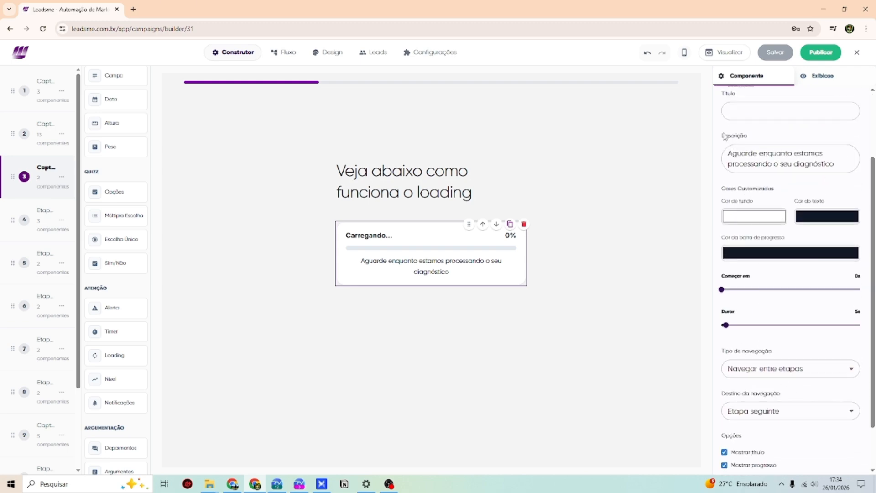
- Change the loading card's title to 'Em análise.'
{"action": "left_click", "coordinate": [764, 200]}
{"action": "type", "text": "e."}
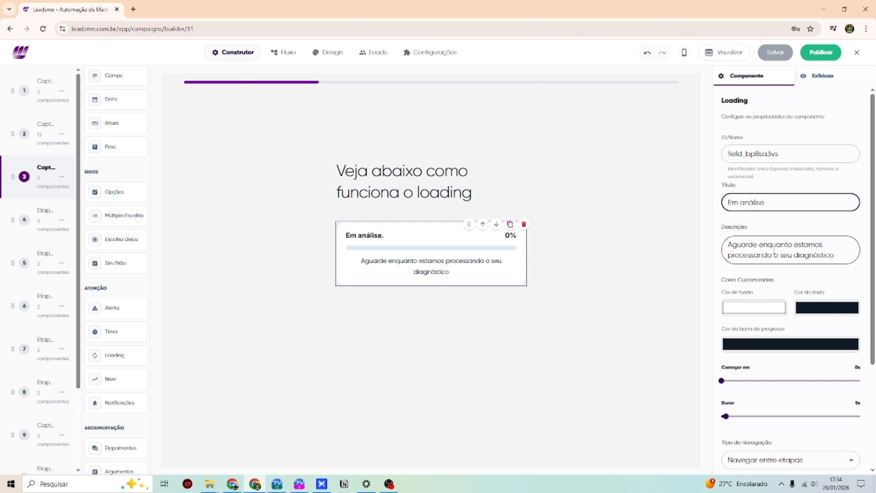
{"action": "left_click", "coordinate": [780, 292]}
{"action": "scroll", "coordinate": [781, 292], "scroll_direction": "down", "scroll_amount": 2}
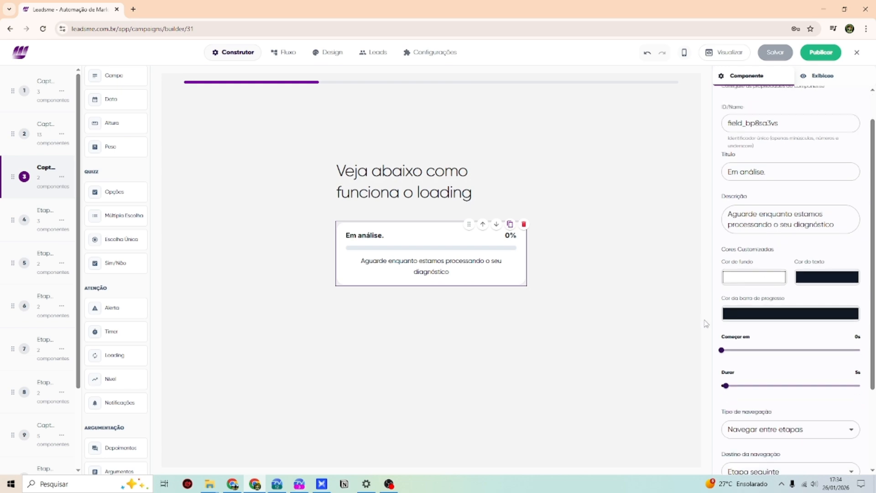
{"action": "scroll", "coordinate": [745, 287], "scroll_direction": "up", "scroll_amount": 2}
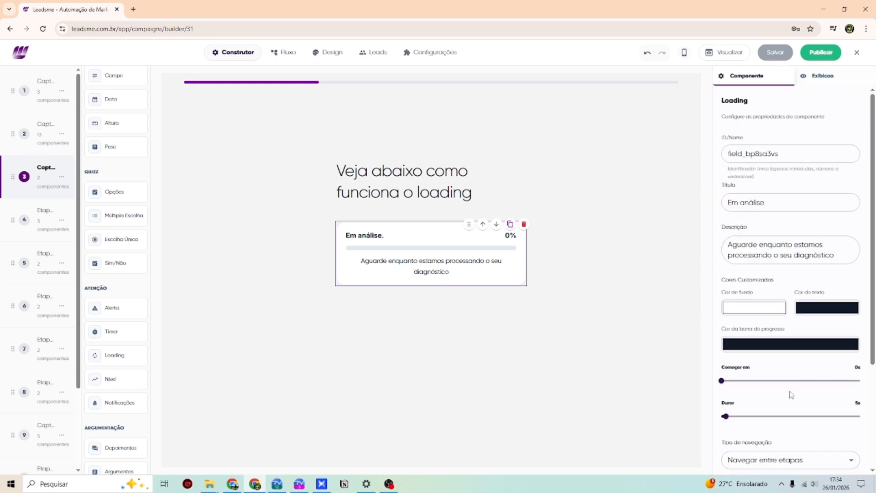
{"action": "scroll", "coordinate": [738, 386], "scroll_direction": "down", "scroll_amount": 1}
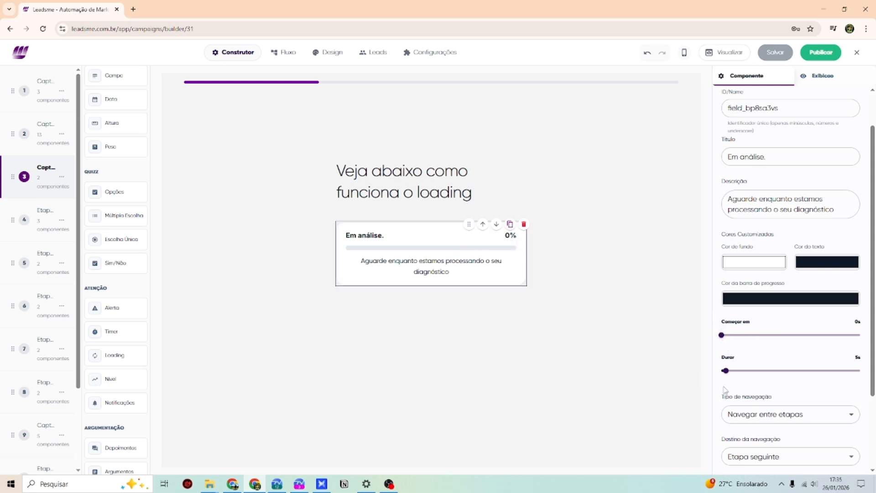
- Lengthen the loading duration slightly with the Durar slider
{"action": "mouse_move", "coordinate": [726, 372]}
{"action": "left_click_drag", "start_coordinate": [728, 374], "coordinate": [731, 372]}
{"action": "scroll", "coordinate": [799, 421], "scroll_direction": "down", "scroll_amount": 2}
- Save the funnel and open its preview in a new tab
{"action": "left_click", "coordinate": [775, 52]}
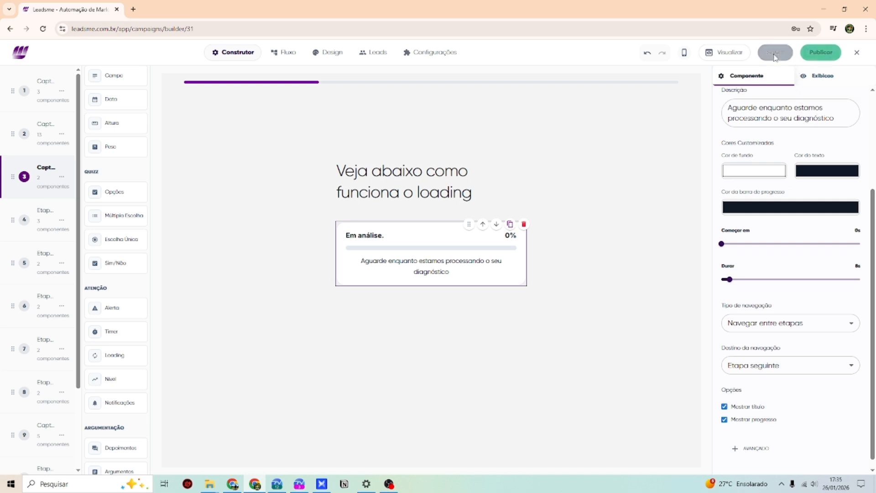
{"action": "key", "text": "ctrl+a"}
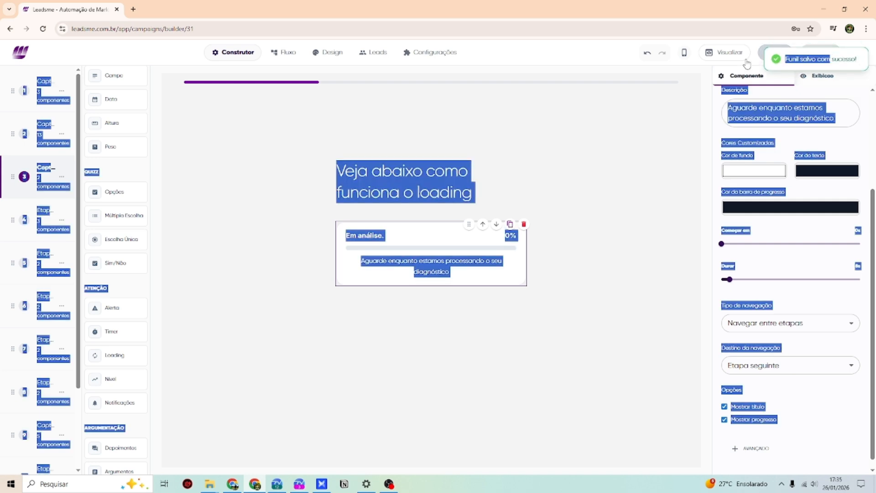
{"action": "left_click", "coordinate": [725, 52]}
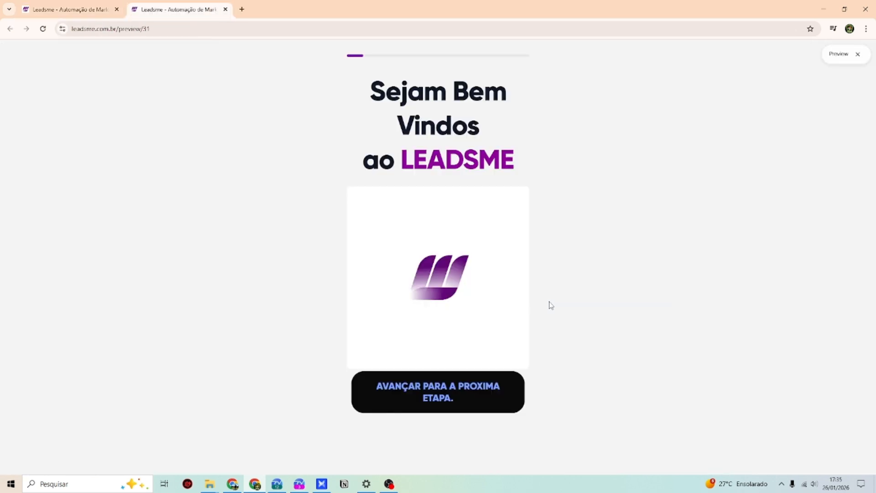
- In the preview, answer 'Já tenho resultados com o quiz' to reach the loading step, then return to the builder
{"action": "left_click", "coordinate": [450, 379]}
{"action": "scroll", "coordinate": [418, 254], "scroll_direction": "down", "scroll_amount": 10}
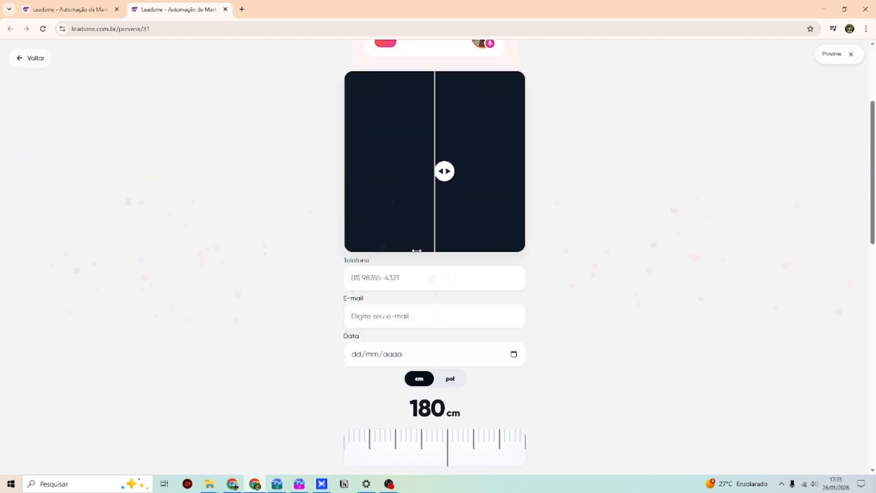
{"action": "scroll", "coordinate": [418, 254], "scroll_direction": "down", "scroll_amount": 3}
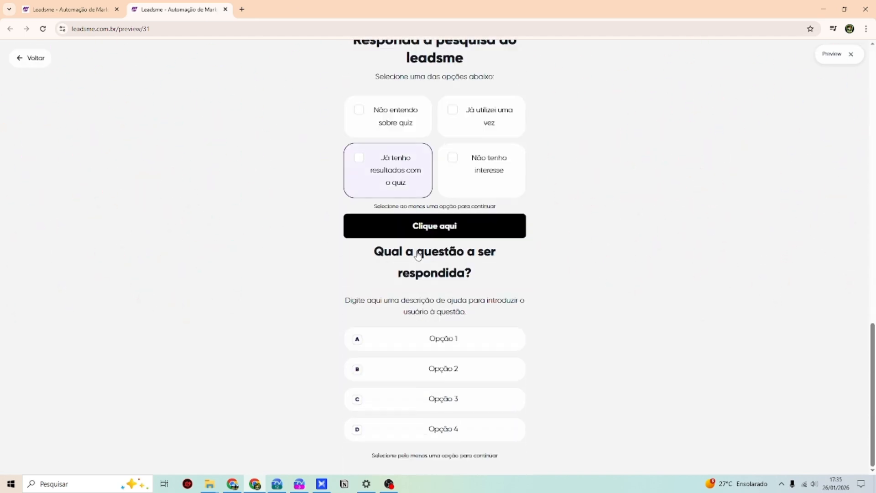
{"action": "left_click", "coordinate": [412, 197]}
{"action": "left_click", "coordinate": [434, 224]}
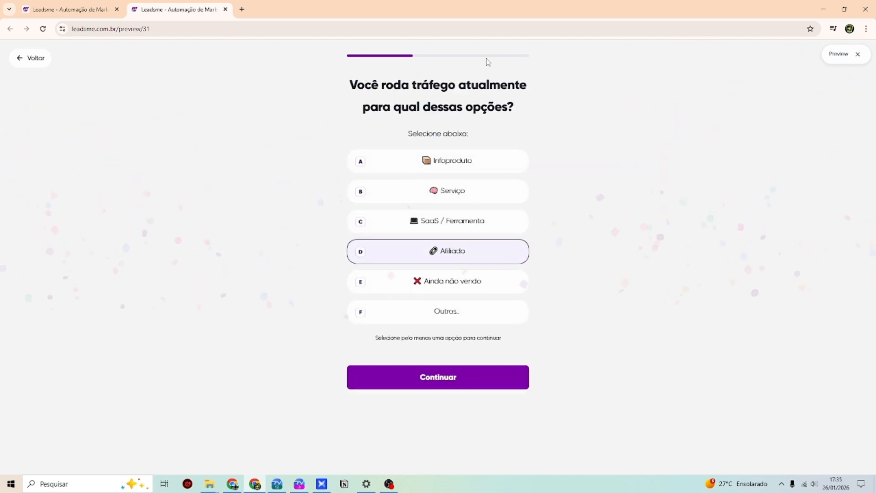
{"action": "left_click", "coordinate": [100, 5]}
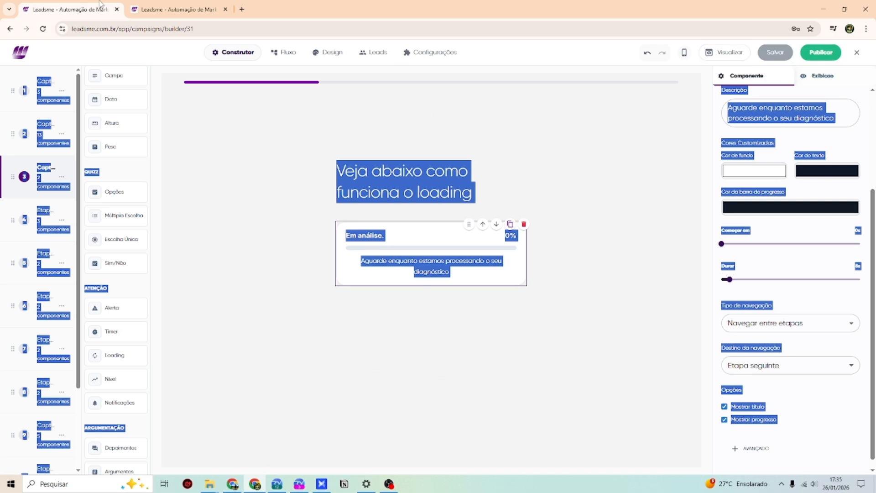
- Place a Nível level bar at 40% and a Notificações signup popup below the loading card
{"action": "left_click", "coordinate": [611, 236]}
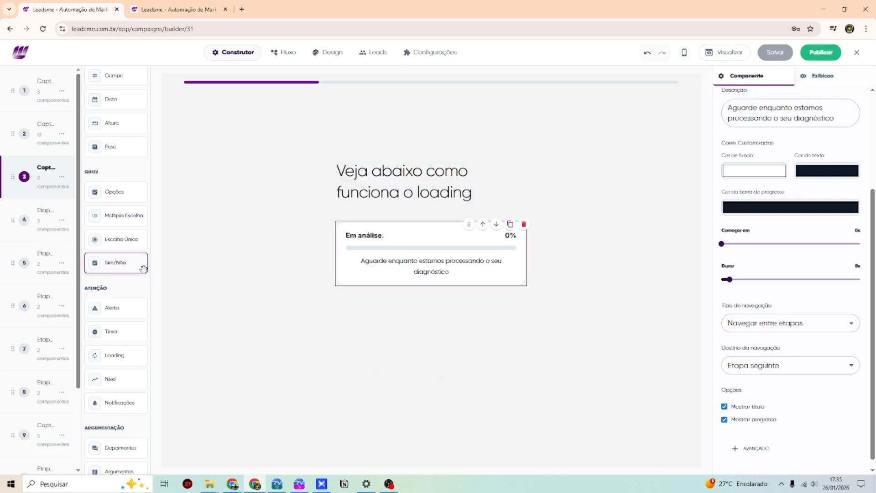
{"action": "scroll", "coordinate": [142, 274], "scroll_direction": "down", "scroll_amount": 1}
{"action": "left_click_drag", "start_coordinate": [119, 339], "coordinate": [372, 310]}
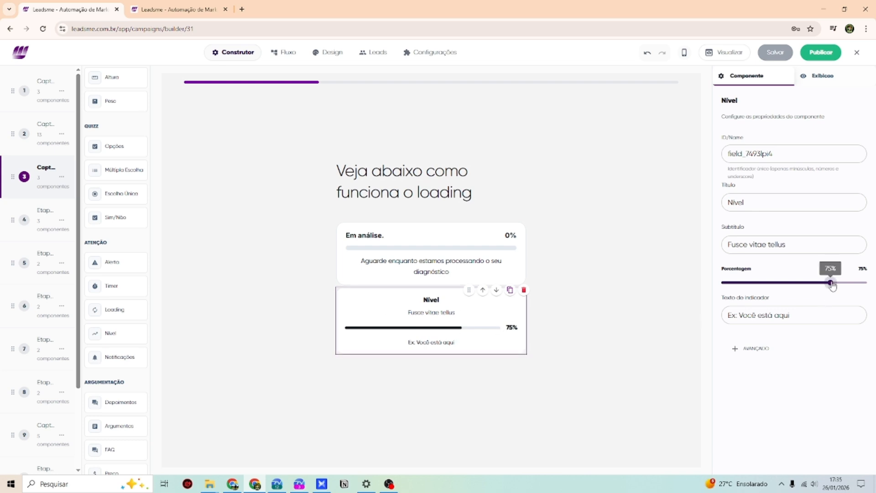
{"action": "left_click_drag", "start_coordinate": [830, 284], "coordinate": [779, 284]}
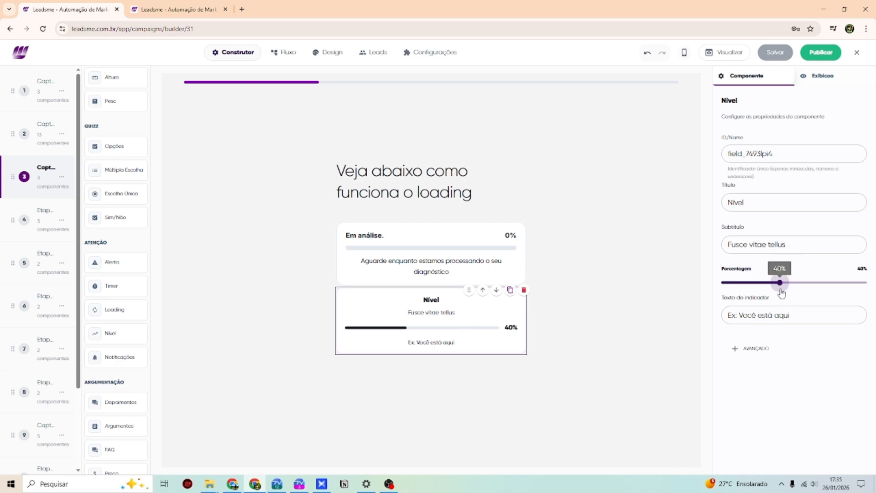
{"action": "left_click_drag", "start_coordinate": [111, 357], "coordinate": [435, 372]}
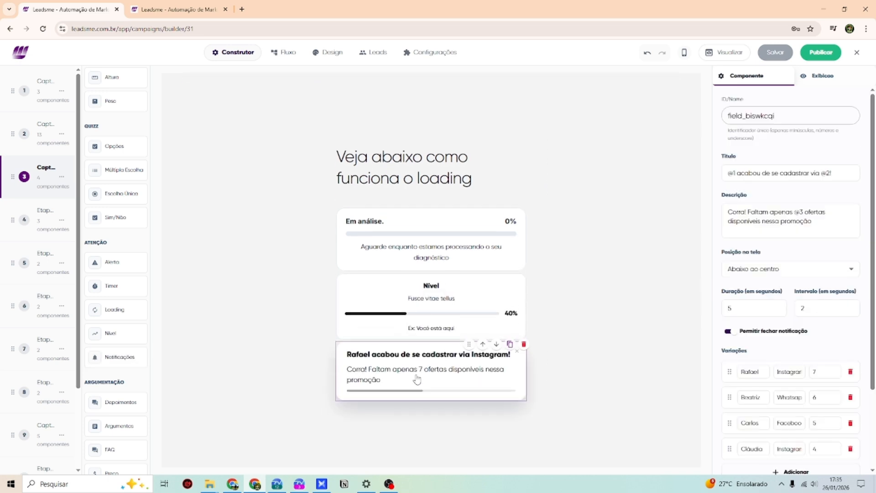
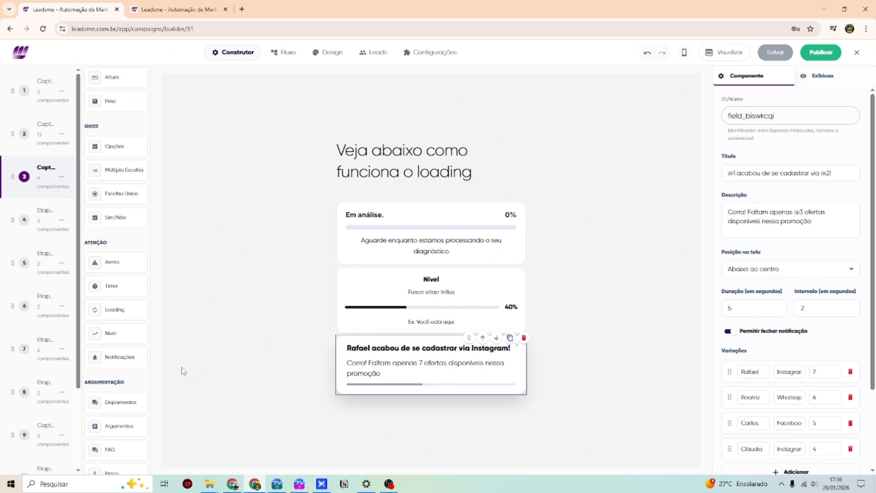
- Add a Depoimentos block with two testimonials and a two-card 'Fusce vitae' Argumentos grid below the notification
{"action": "left_click_drag", "start_coordinate": [114, 401], "coordinate": [420, 429]}
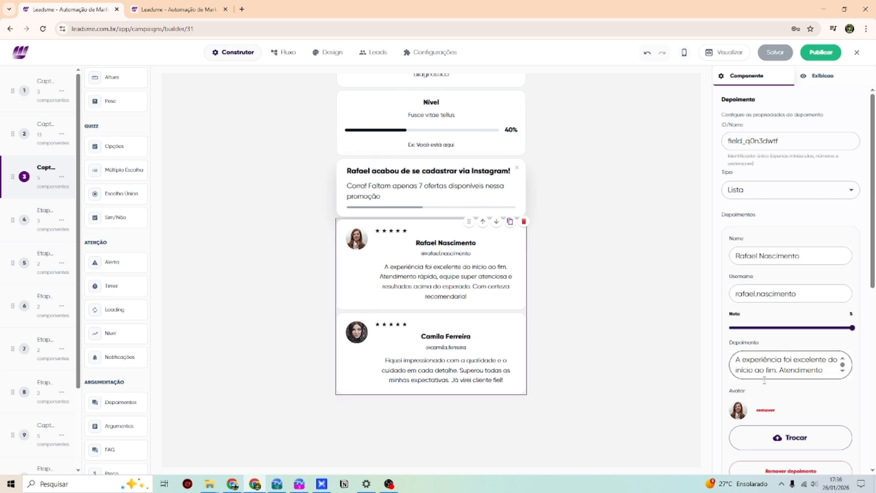
{"action": "scroll", "coordinate": [770, 404], "scroll_direction": "down", "scroll_amount": 3}
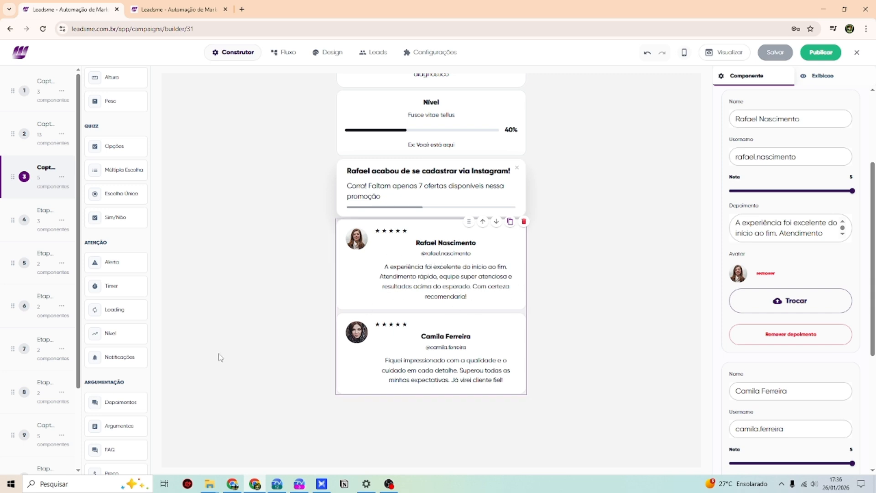
{"action": "scroll", "coordinate": [119, 338], "scroll_direction": "down", "scroll_amount": 3}
{"action": "left_click_drag", "start_coordinate": [106, 293], "coordinate": [410, 413]}
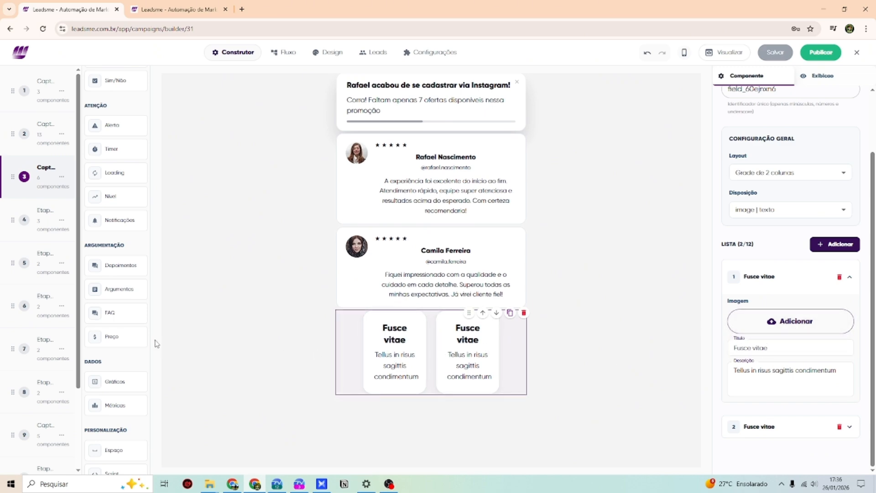
- Add a two-question FAQ below the arguments with the first question collapsed, then a Plano PRO card at R$ 89,90
{"action": "left_click_drag", "start_coordinate": [112, 313], "coordinate": [386, 406]}
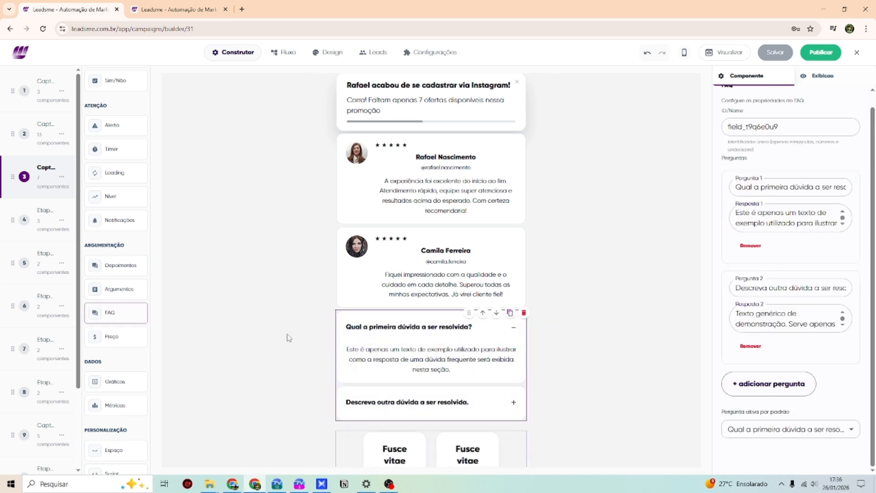
{"action": "scroll", "coordinate": [371, 291], "scroll_direction": "down", "scroll_amount": 2}
{"action": "left_click", "coordinate": [497, 225]}
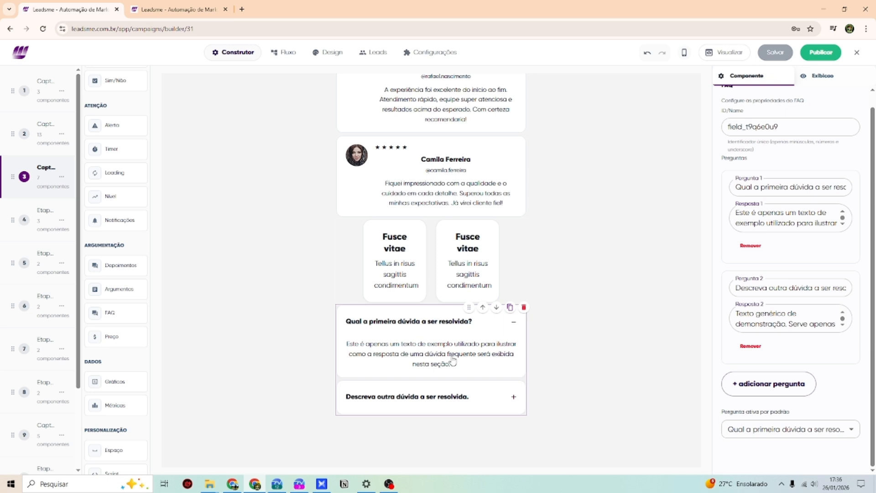
{"action": "left_click", "coordinate": [513, 323]}
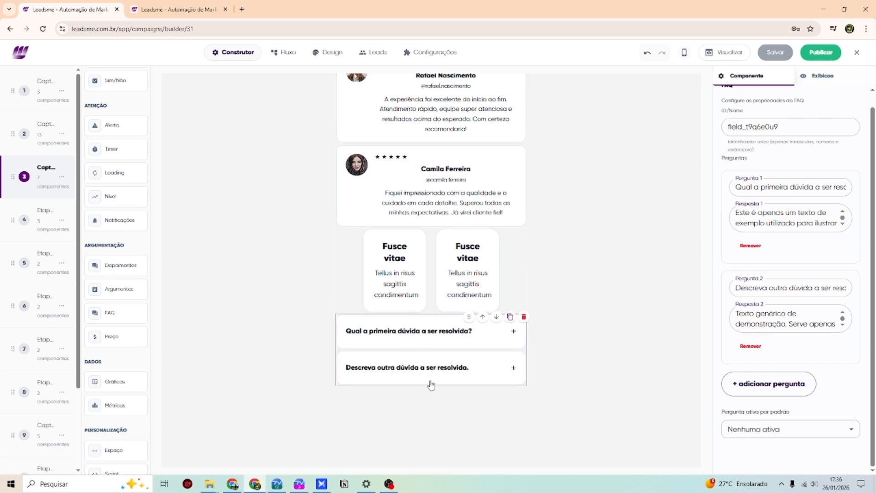
{"action": "scroll", "coordinate": [116, 320], "scroll_direction": "down", "scroll_amount": 1}
{"action": "left_click_drag", "start_coordinate": [117, 320], "coordinate": [424, 389]}
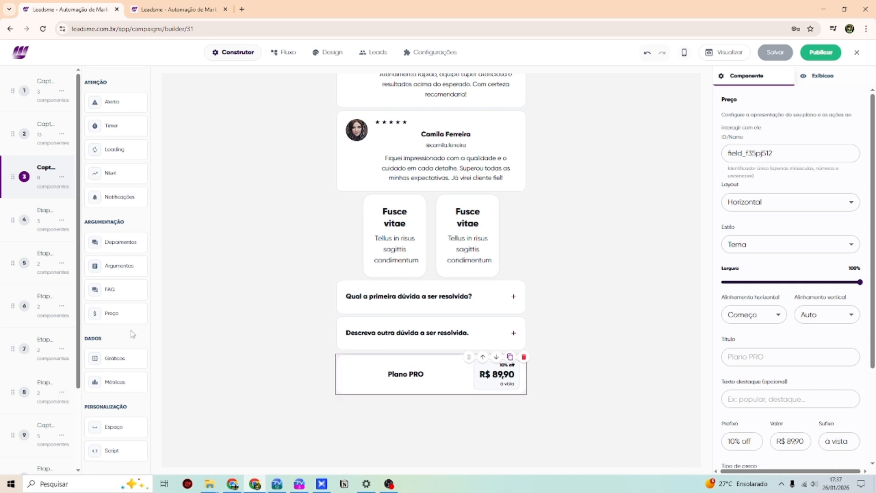
- Add a 'Desempenho do Funil' line chart comparing Conjunto A and Conjunto B below the Plano PRO card
{"action": "left_click_drag", "start_coordinate": [110, 358], "coordinate": [425, 421]}
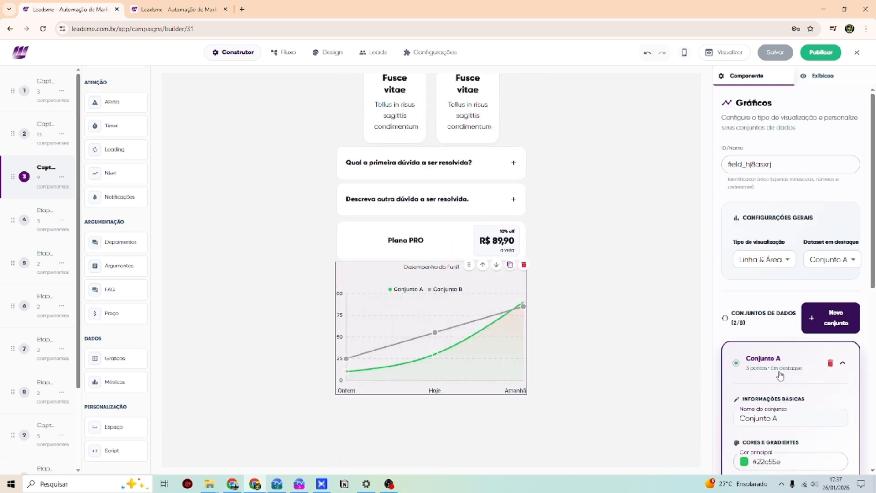
{"action": "scroll", "coordinate": [780, 375], "scroll_direction": "down", "scroll_amount": 2}
{"action": "mouse_move", "coordinate": [444, 338]}
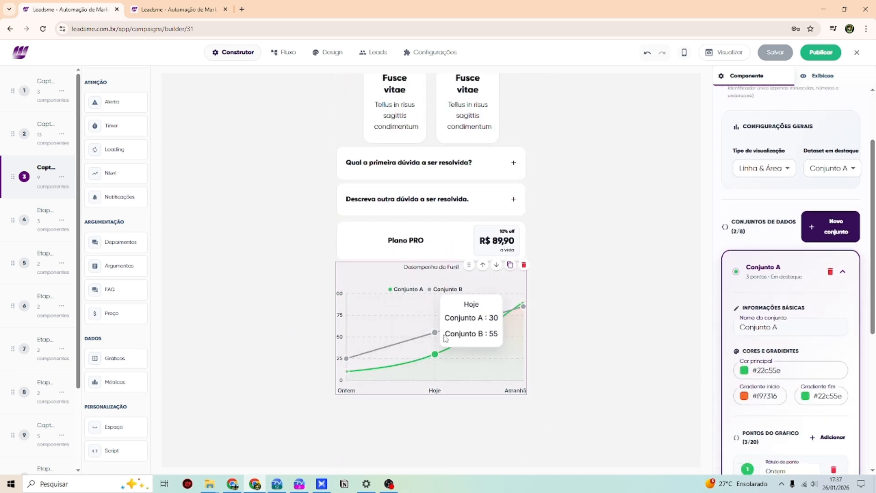
{"action": "left_click", "coordinate": [784, 325]}
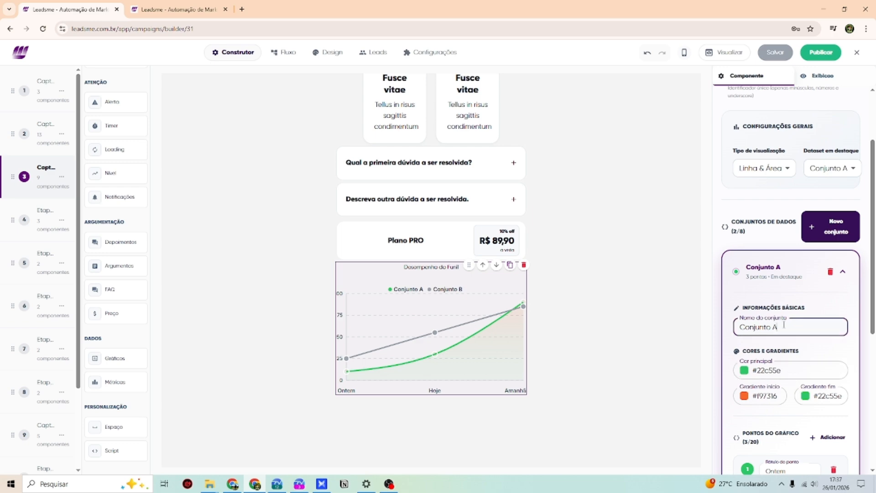
{"action": "left_click_drag", "start_coordinate": [783, 325], "coordinate": [611, 341]}
{"action": "left_click", "coordinate": [611, 340]}
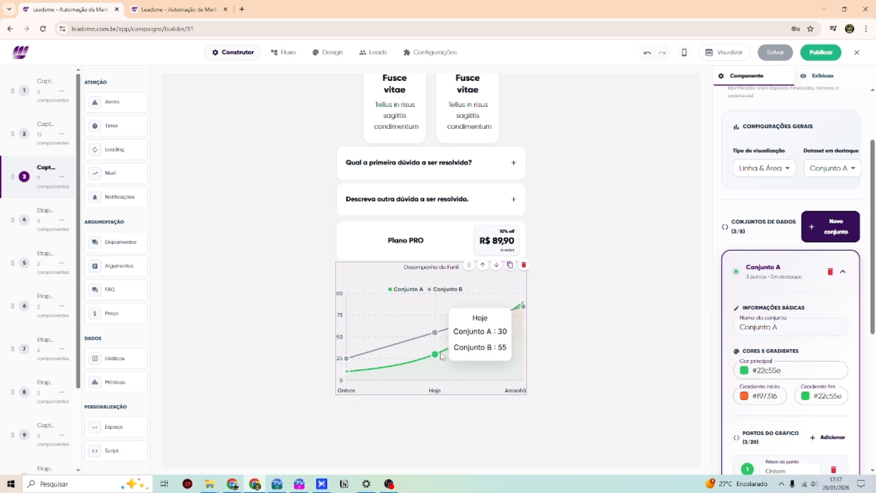
- Add a 35%/30% Métricas block below the chart, then scroll back to the top of step 3
{"action": "mouse_move", "coordinate": [433, 361]}
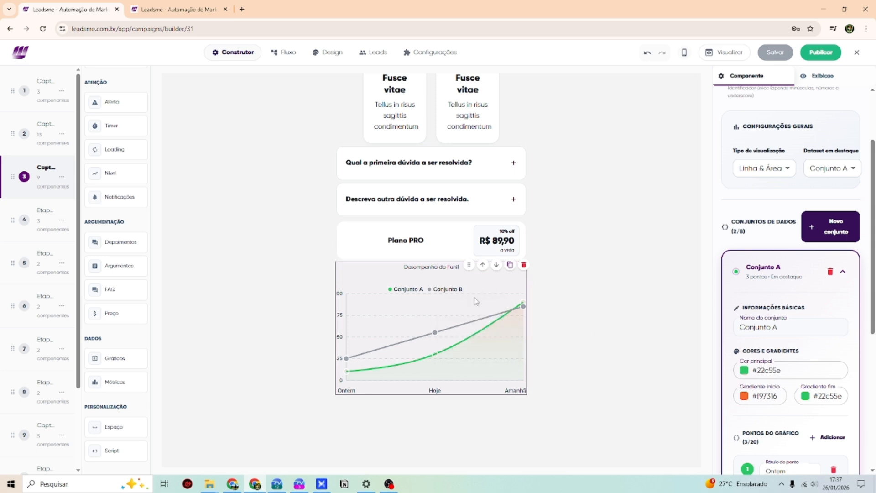
{"action": "left_click_drag", "start_coordinate": [132, 382], "coordinate": [462, 362]}
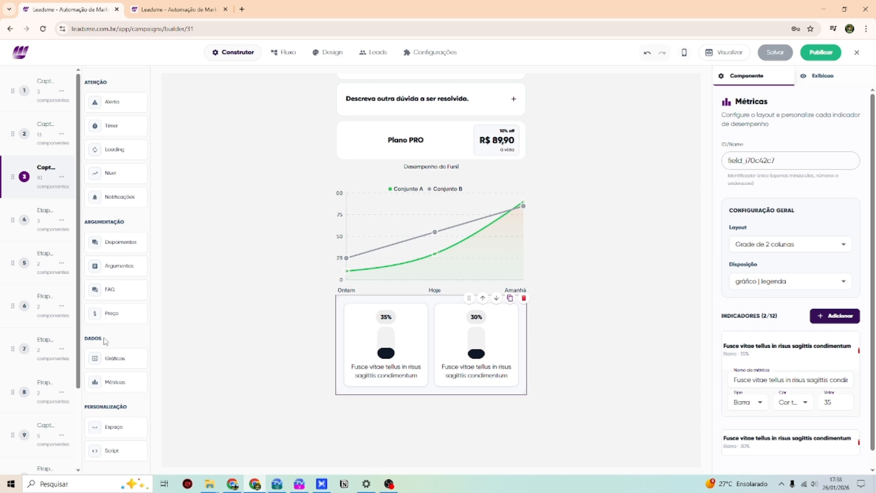
{"action": "scroll", "coordinate": [114, 329], "scroll_direction": "up", "scroll_amount": 10}
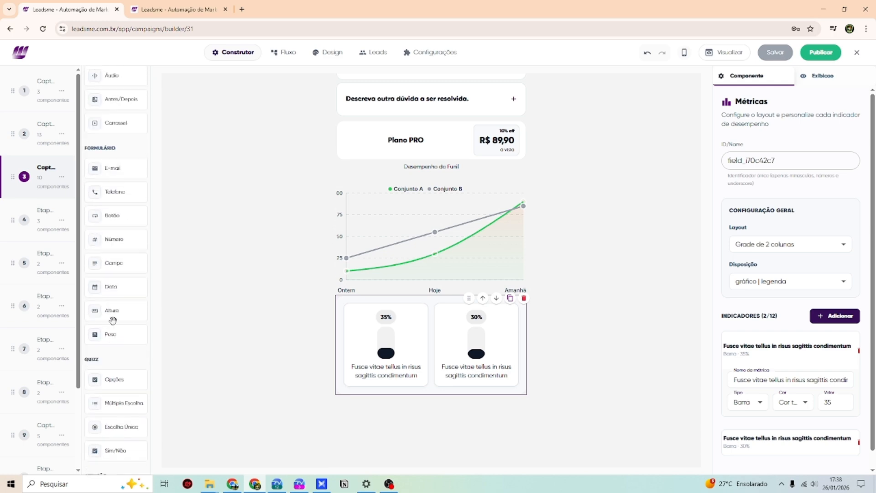
{"action": "scroll", "coordinate": [433, 274], "scroll_direction": "up", "scroll_amount": 10}
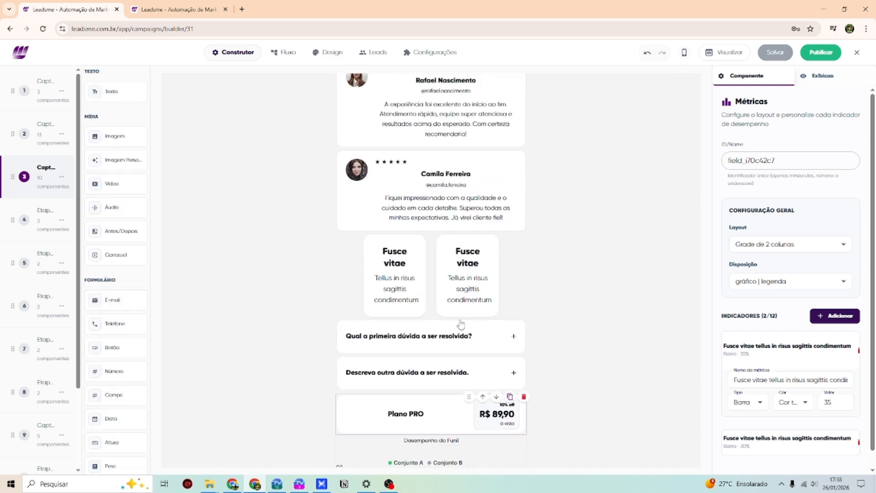